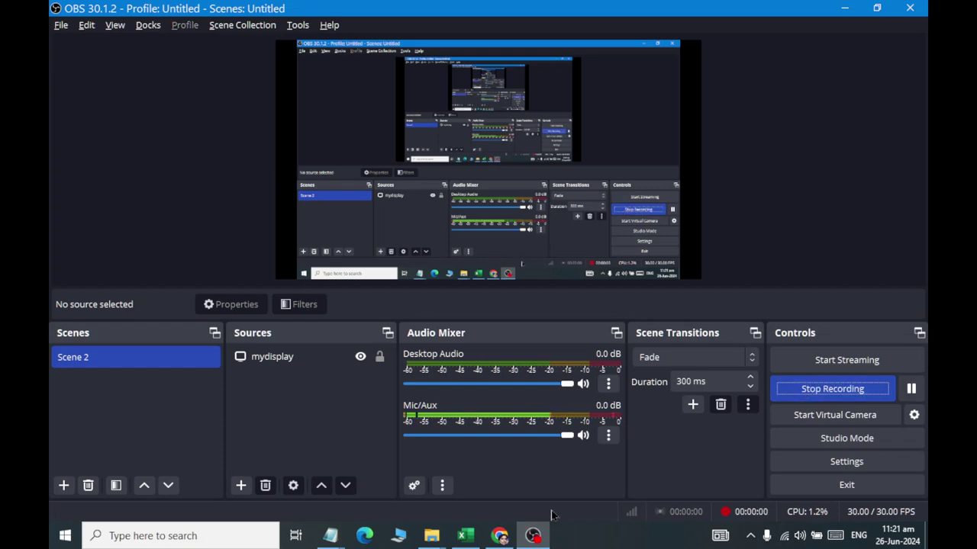
Step: Bring the PuchaseSalesStock workbook forward, select A1 and zoom the sheet to 130%
{"action": "left_click", "coordinate": [464, 536]}
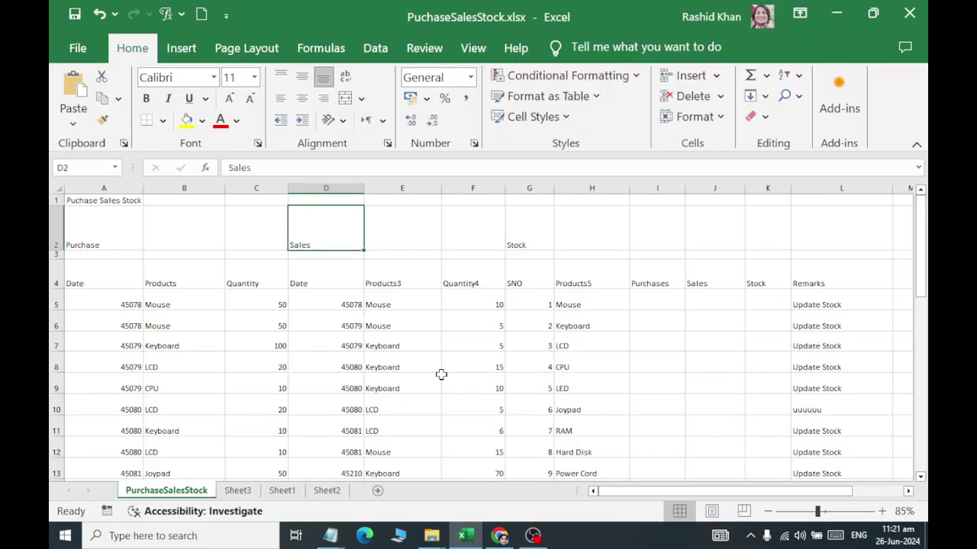
{"action": "left_click", "coordinate": [84, 201]}
{"action": "scroll", "coordinate": [84, 201], "scroll_direction": "up", "scroll_amount": 2}
{"action": "scroll", "coordinate": [84, 201], "scroll_direction": "up", "scroll_amount": 1}
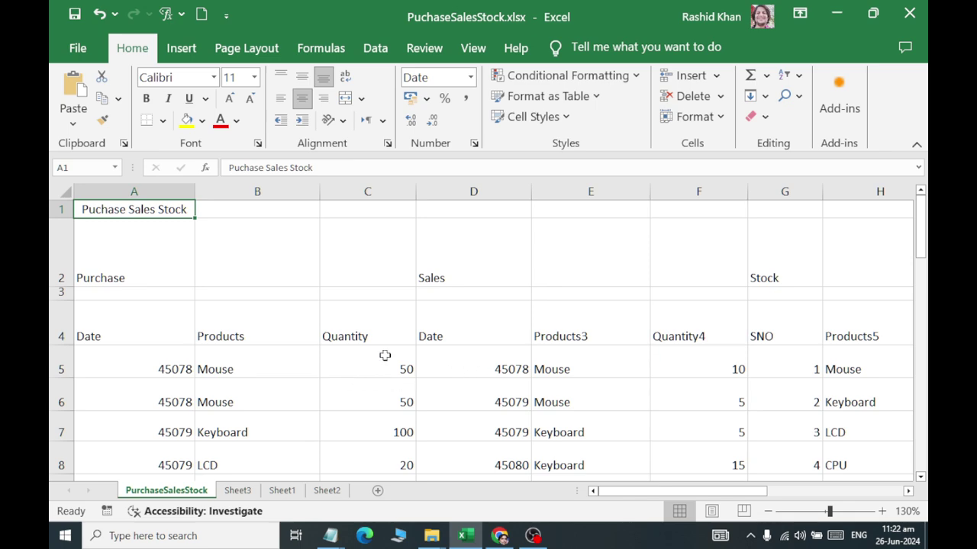
Step: Select the Quantity values and cells across the Purchase, Sales and Stock tables to review them
{"action": "left_click", "coordinate": [491, 367]}
{"action": "left_click_drag", "start_coordinate": [384, 372], "coordinate": [405, 462]}
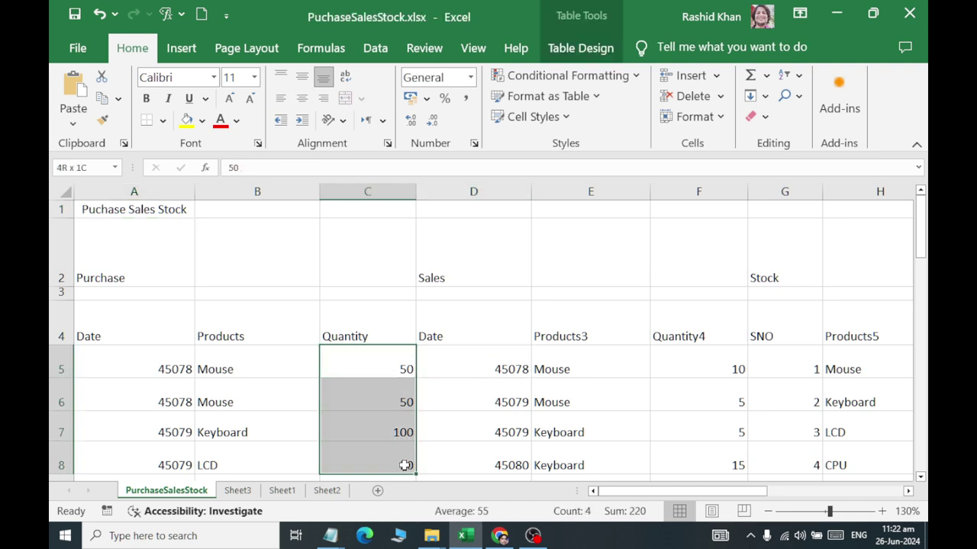
{"action": "left_click_drag", "start_coordinate": [695, 364], "coordinate": [704, 433]}
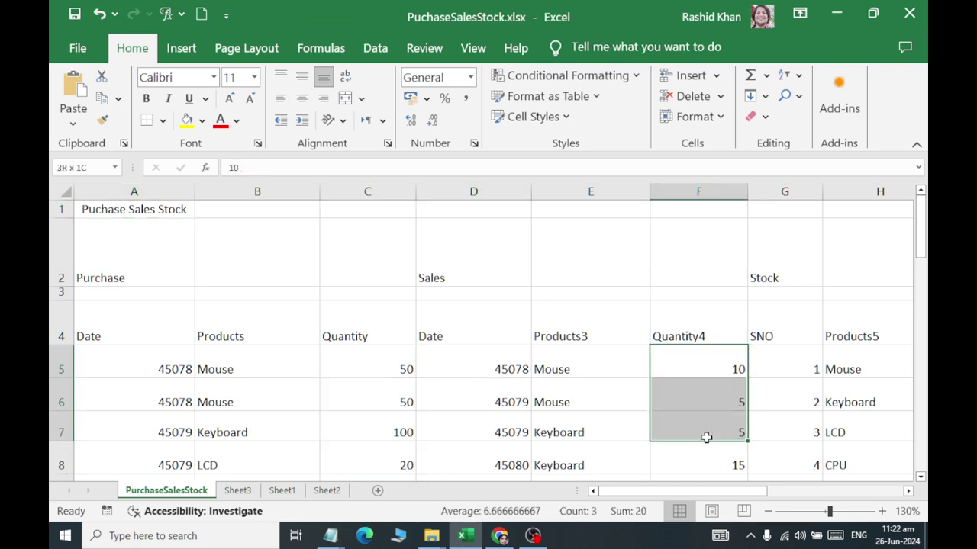
{"action": "mouse_move", "coordinate": [842, 369]}
{"action": "left_mouse_down"}
{"action": "mouse_move", "coordinate": [879, 376]}
{"action": "mouse_move", "coordinate": [704, 386]}
{"action": "left_mouse_up"}
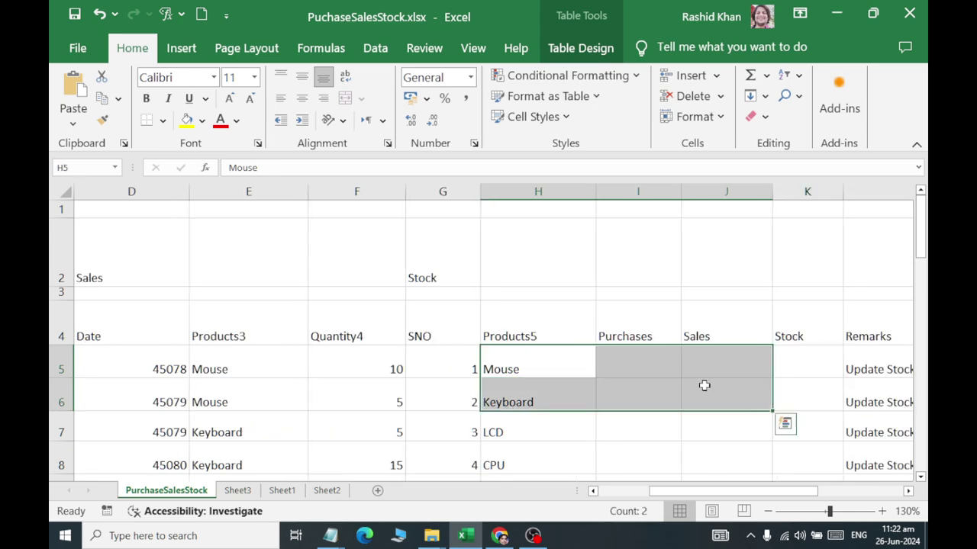
{"action": "left_click", "coordinate": [638, 395]}
{"action": "left_click", "coordinate": [687, 362]}
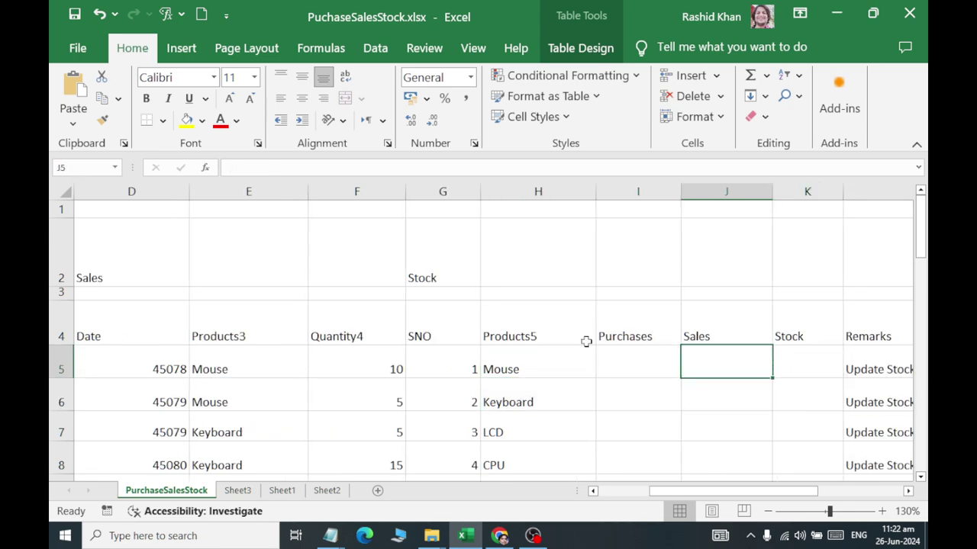
{"action": "left_click_drag", "start_coordinate": [153, 260], "coordinate": [49, 254]}
{"action": "left_click", "coordinate": [159, 214]}
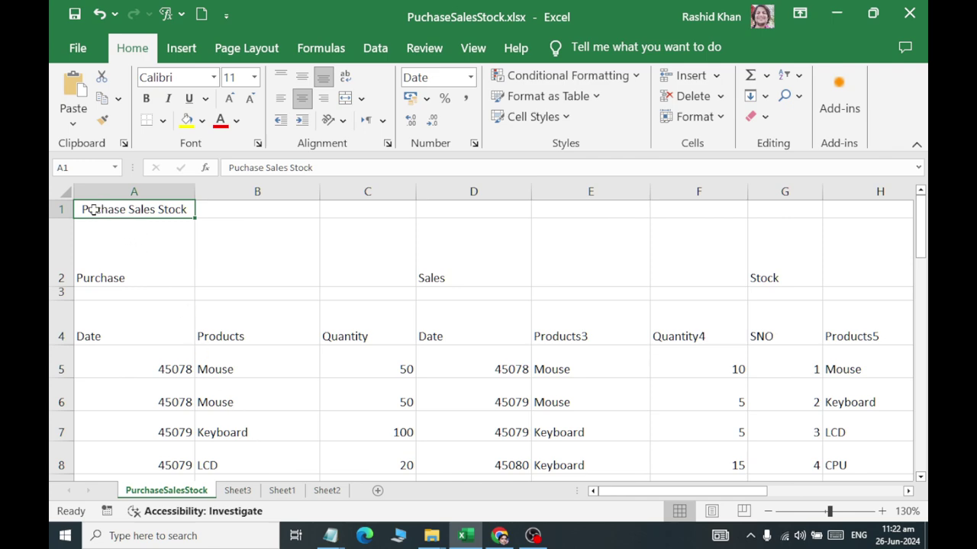
Step: Merge and centre the title across A1:L1 and apply the Title cell style
{"action": "left_click_drag", "start_coordinate": [196, 206], "coordinate": [896, 197]}
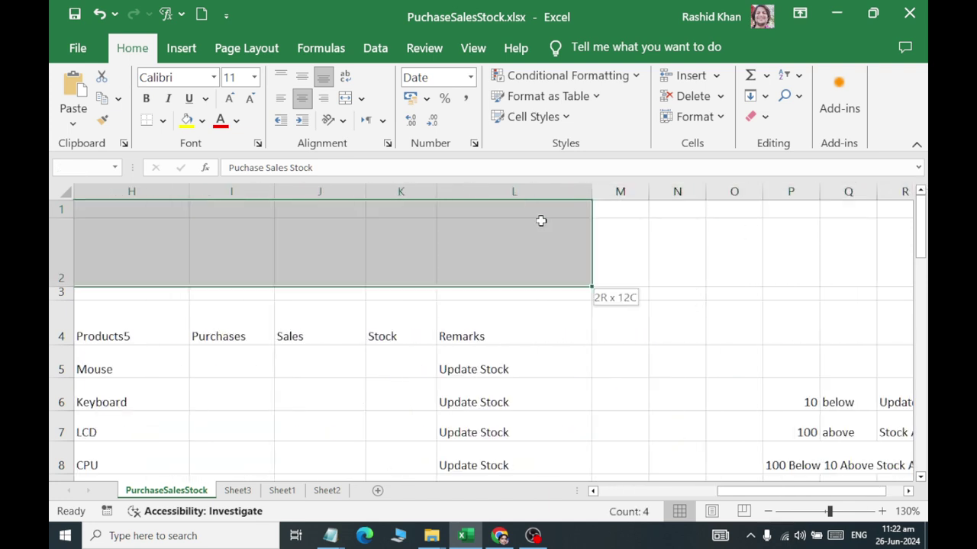
{"action": "left_click_drag", "start_coordinate": [895, 197], "coordinate": [535, 206]}
{"action": "left_click", "coordinate": [345, 98]}
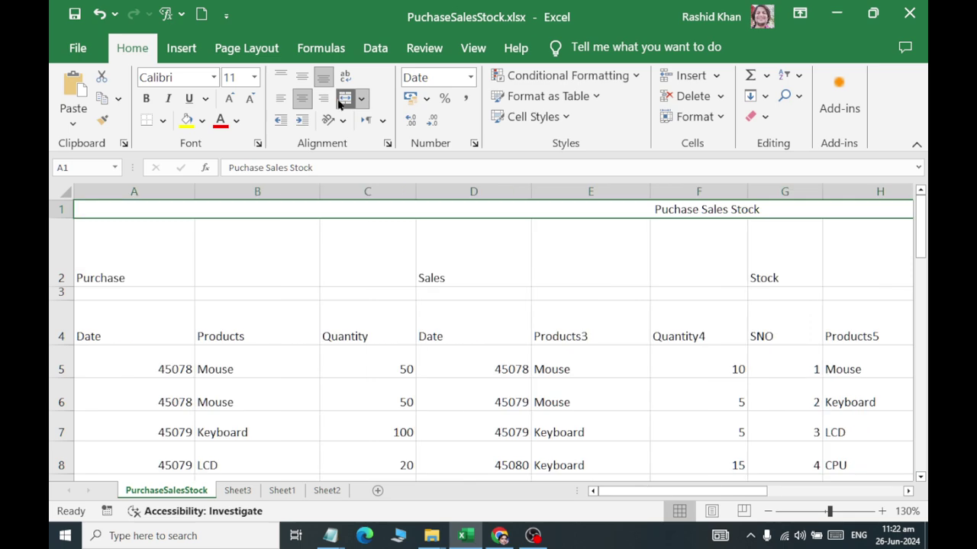
{"action": "left_click", "coordinate": [572, 123]}
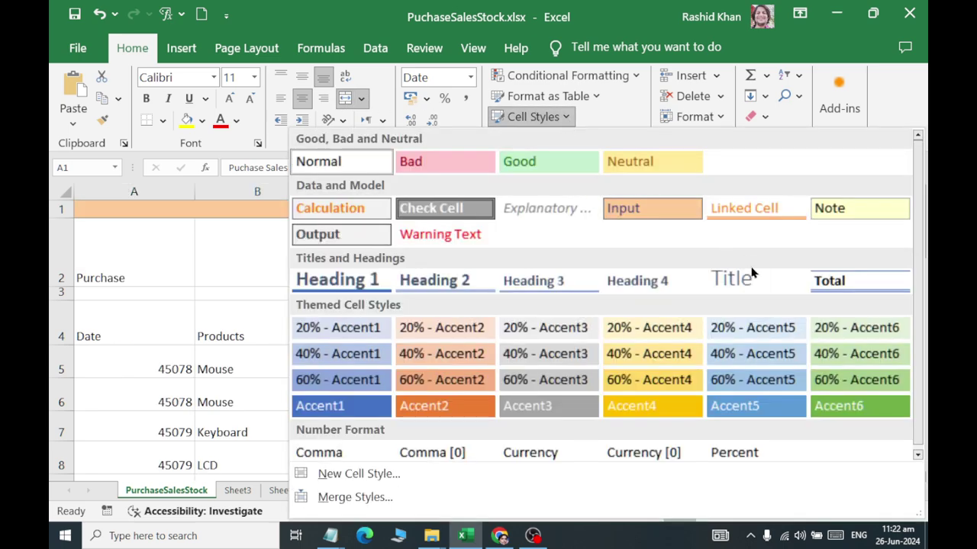
{"action": "left_click", "coordinate": [724, 280]}
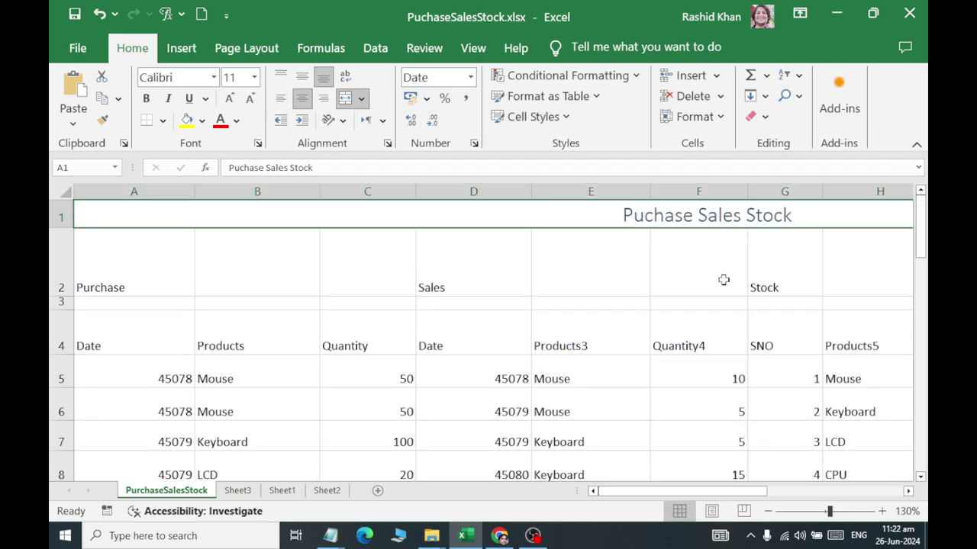
Step: Set the title font size to 26 and make row 1 taller
{"action": "left_click", "coordinate": [255, 77]}
{"action": "left_click", "coordinate": [230, 302]}
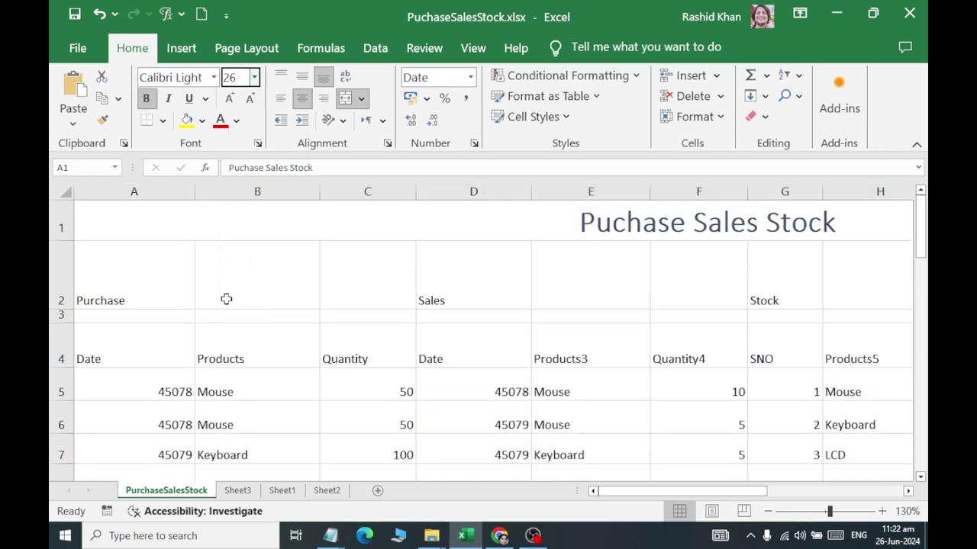
{"action": "left_click_drag", "start_coordinate": [63, 245], "coordinate": [79, 248]}
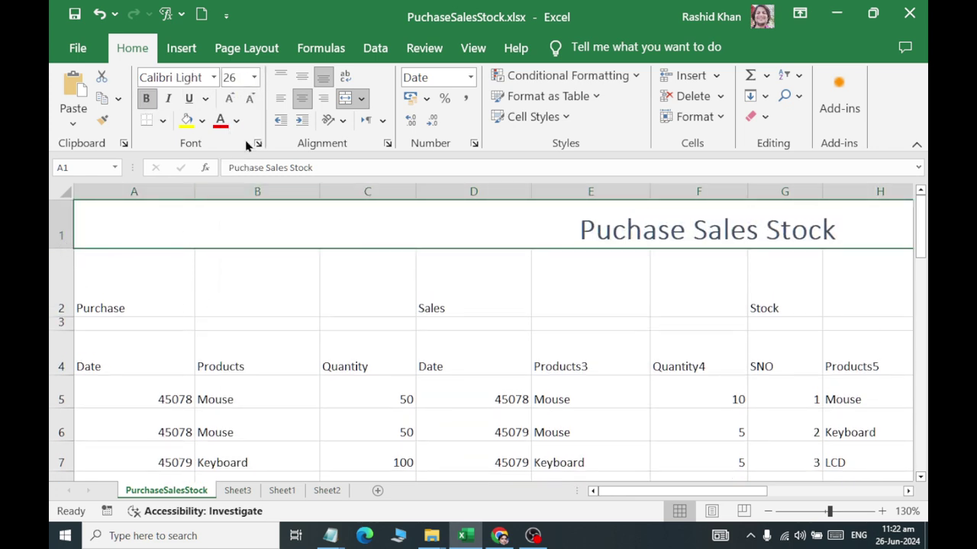
{"action": "left_click", "coordinate": [88, 289]}
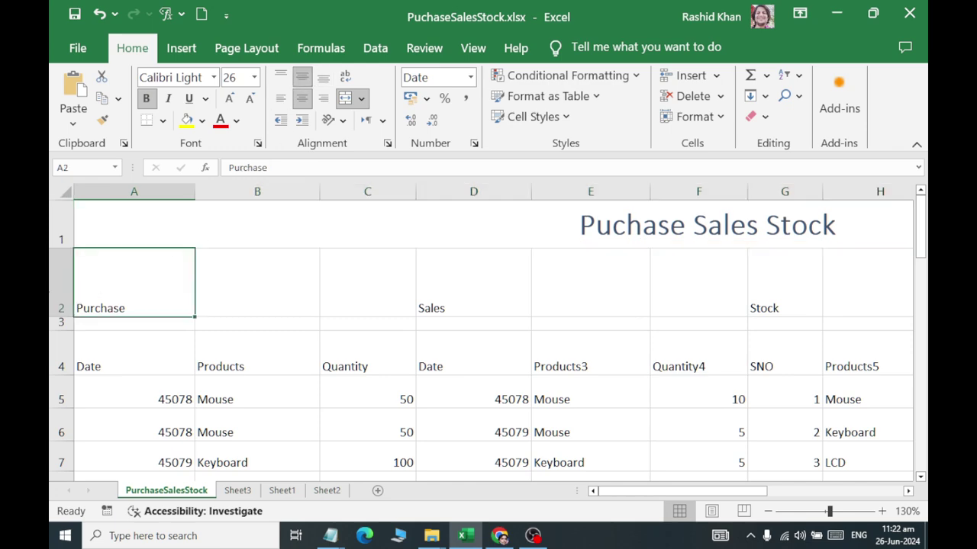
Step: Style the row 2 headings as Heading 1, centred and middle-aligned
{"action": "mouse_move", "coordinate": [110, 287]}
{"action": "left_mouse_down"}
{"action": "mouse_move", "coordinate": [747, 284]}
{"action": "mouse_move", "coordinate": [695, 273]}
{"action": "left_mouse_up"}
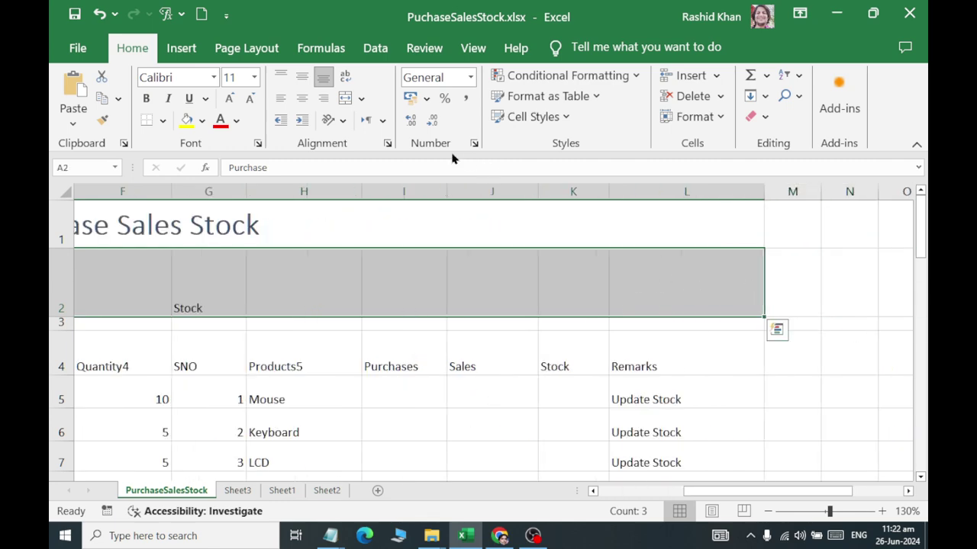
{"action": "left_click", "coordinate": [530, 118]}
{"action": "left_click", "coordinate": [359, 280]}
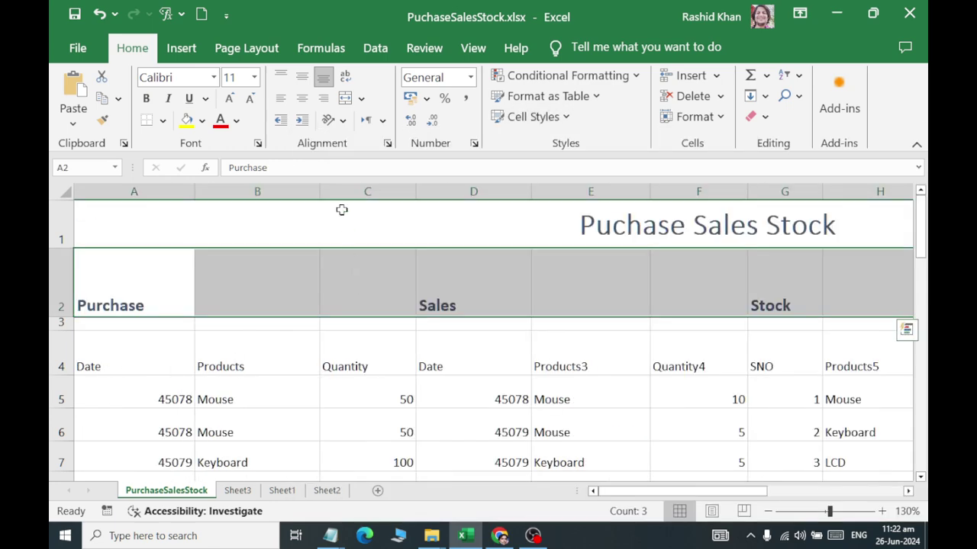
{"action": "left_click", "coordinate": [302, 99]}
{"action": "left_click", "coordinate": [302, 77]}
{"action": "left_click", "coordinate": [251, 277]}
Step: Style the row 4 column headers as Heading 2, centred and middle-aligned
{"action": "left_click", "coordinate": [187, 356]}
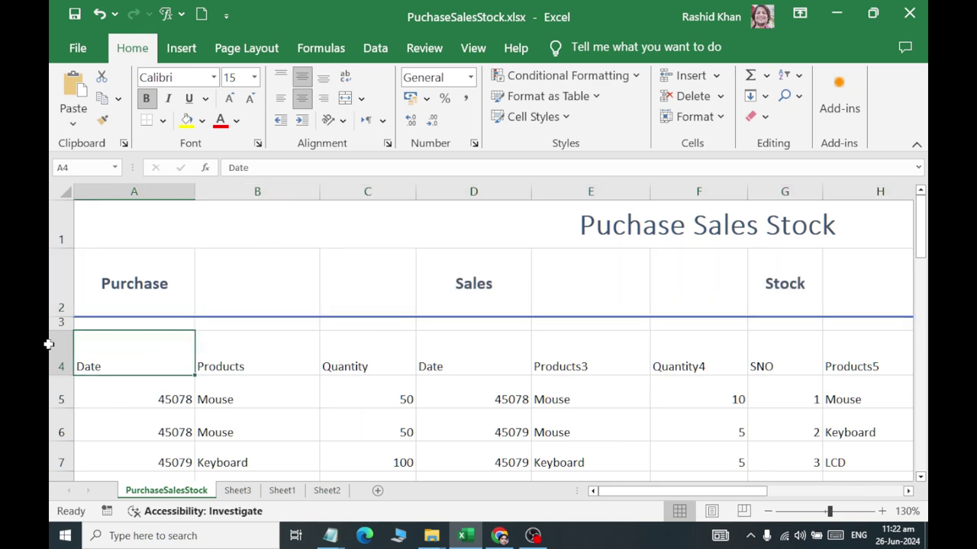
{"action": "left_click_drag", "start_coordinate": [129, 358], "coordinate": [564, 353]}
{"action": "left_click", "coordinate": [548, 118]}
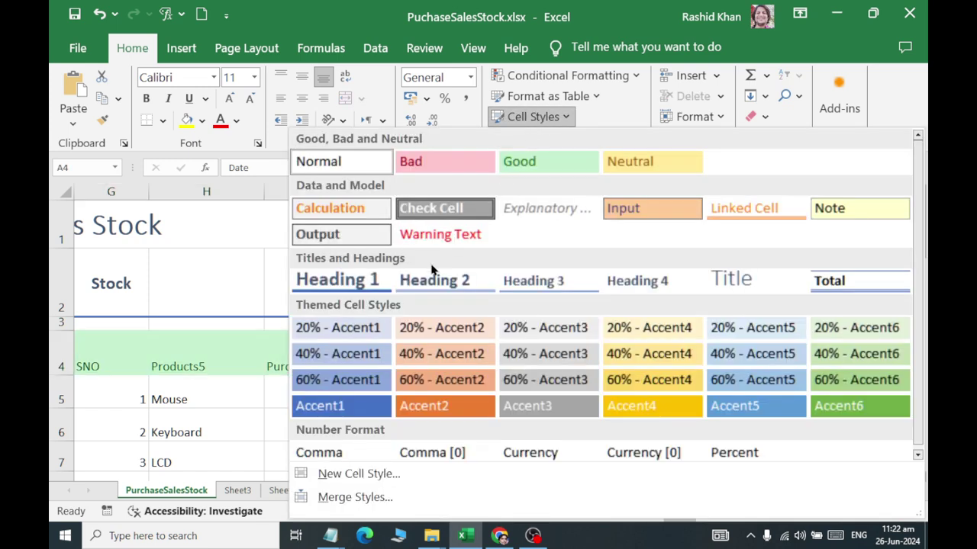
{"action": "left_click", "coordinate": [403, 278]}
{"action": "left_click", "coordinate": [302, 99]}
{"action": "left_click", "coordinate": [302, 77]}
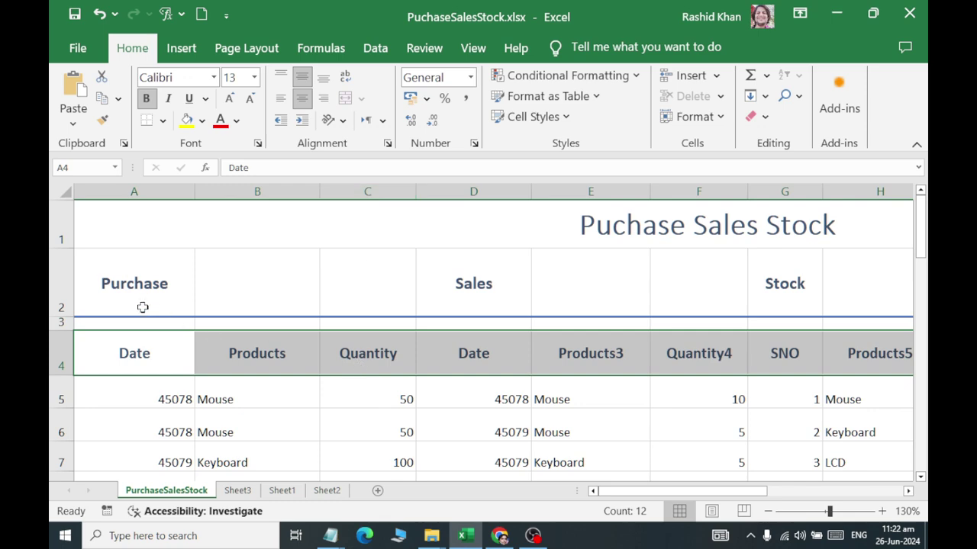
{"action": "left_click", "coordinate": [142, 390]}
Step: Merge and centre Purchase over A2:C2, Sales over D2:F2 and Stock over G2:L2
{"action": "left_click_drag", "start_coordinate": [135, 287], "coordinate": [376, 277]}
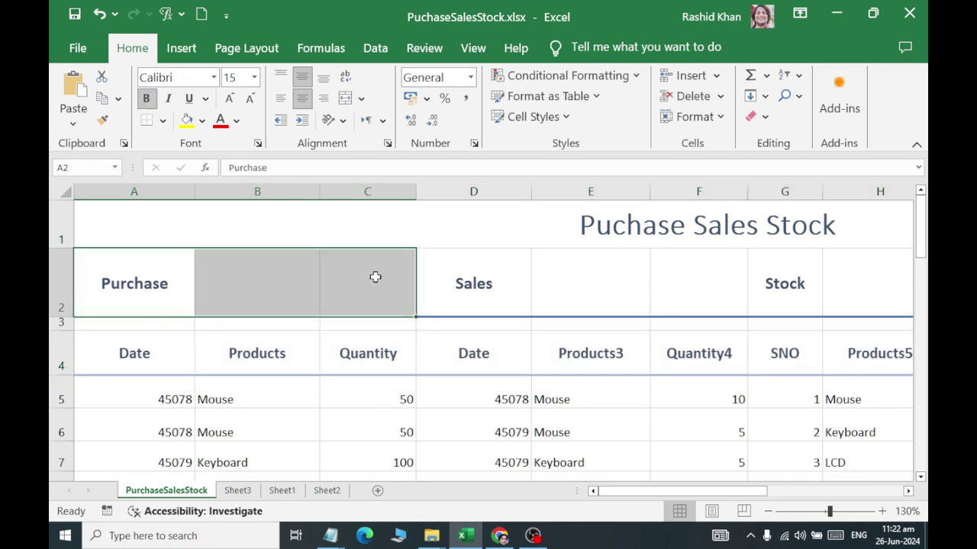
{"action": "left_click", "coordinate": [345, 97]}
{"action": "left_click_drag", "start_coordinate": [462, 267], "coordinate": [696, 285]}
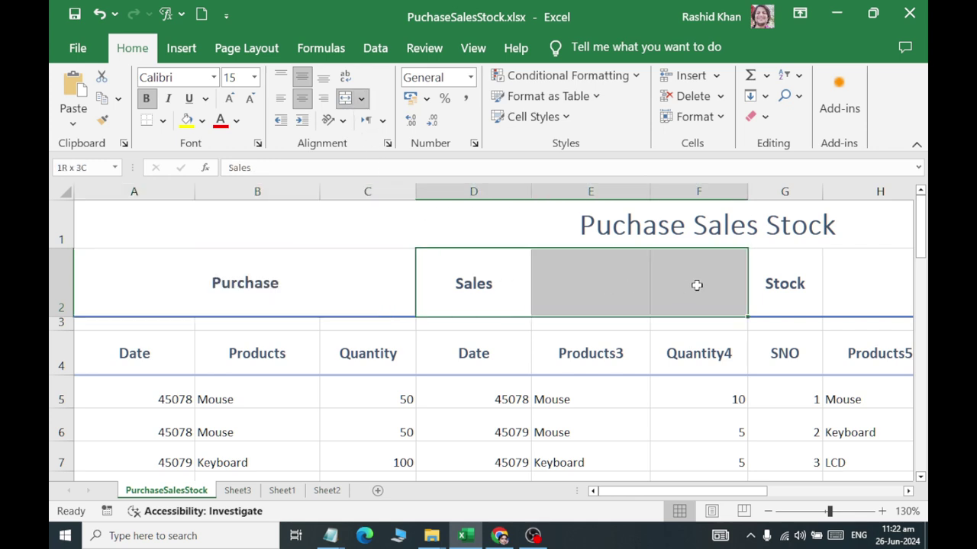
{"action": "left_click", "coordinate": [345, 98]}
{"action": "left_click", "coordinate": [758, 261]}
{"action": "scroll", "coordinate": [925, 262], "scroll_direction": "right", "scroll_amount": 1}
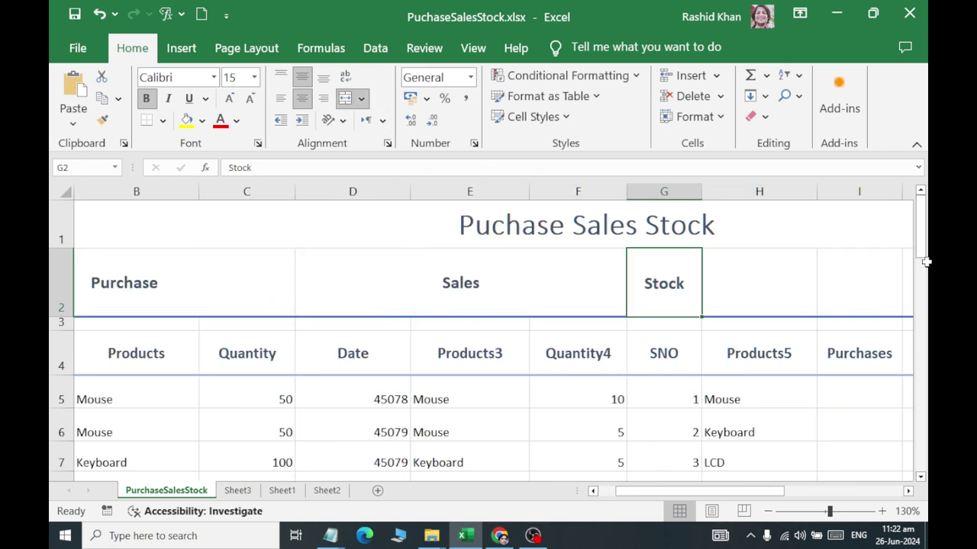
{"action": "left_click_drag", "start_coordinate": [925, 262], "coordinate": [774, 277]}
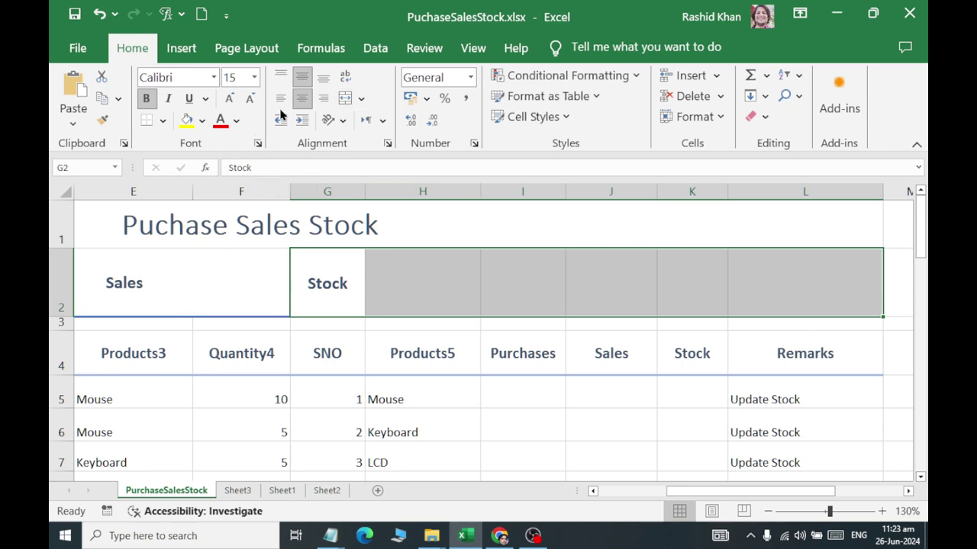
{"action": "left_click", "coordinate": [345, 98]}
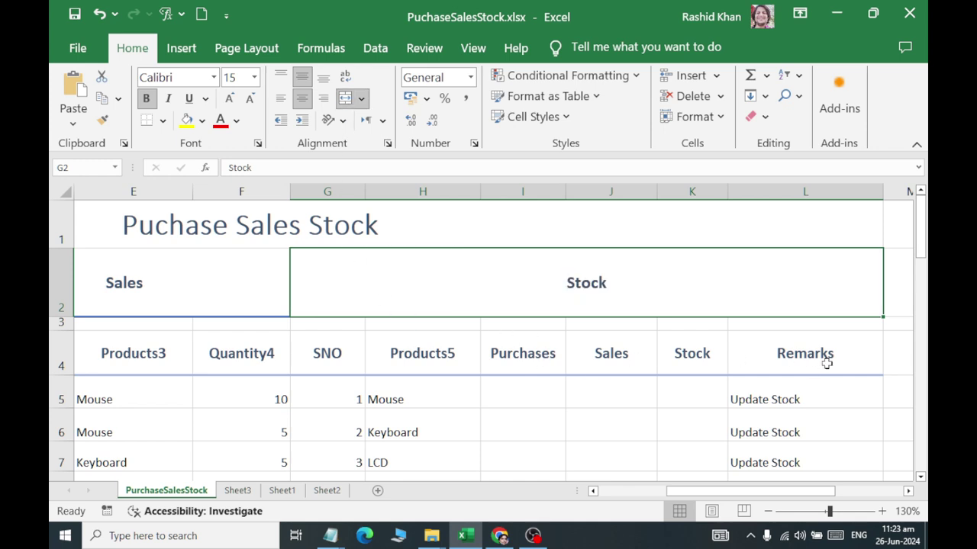
{"action": "left_click_drag", "start_coordinate": [336, 385], "coordinate": [48, 399]}
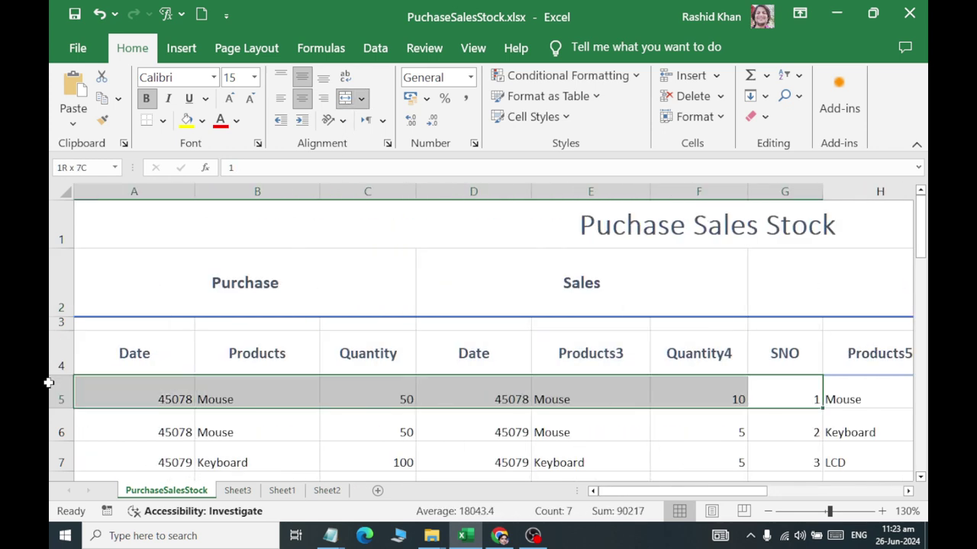
Step: Check the row 4 headers and try dragging the SNO column toward the front
{"action": "left_click", "coordinate": [170, 354]}
{"action": "left_click", "coordinate": [171, 395]}
{"action": "left_click", "coordinate": [158, 359]}
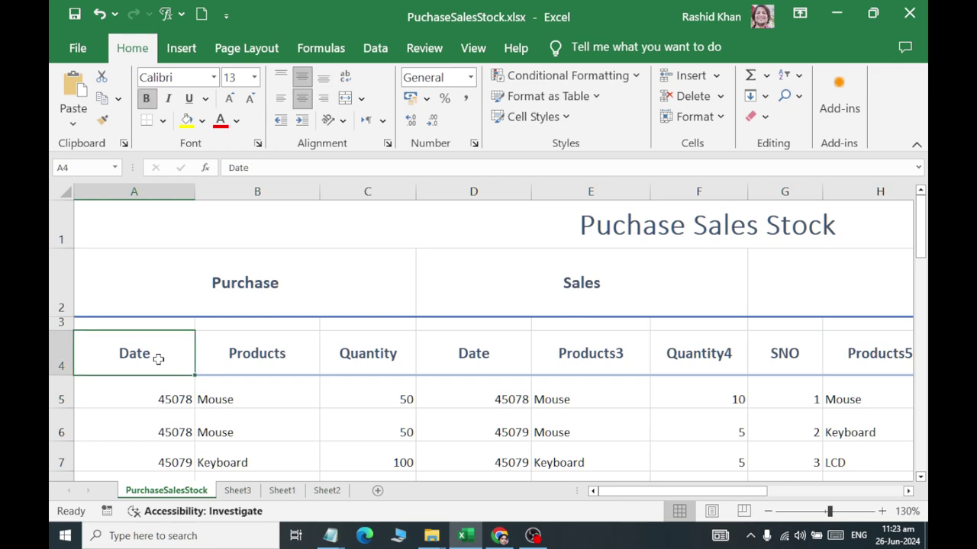
{"action": "left_click", "coordinate": [256, 359]}
{"action": "left_click", "coordinate": [371, 359]}
{"action": "left_click", "coordinate": [447, 349]}
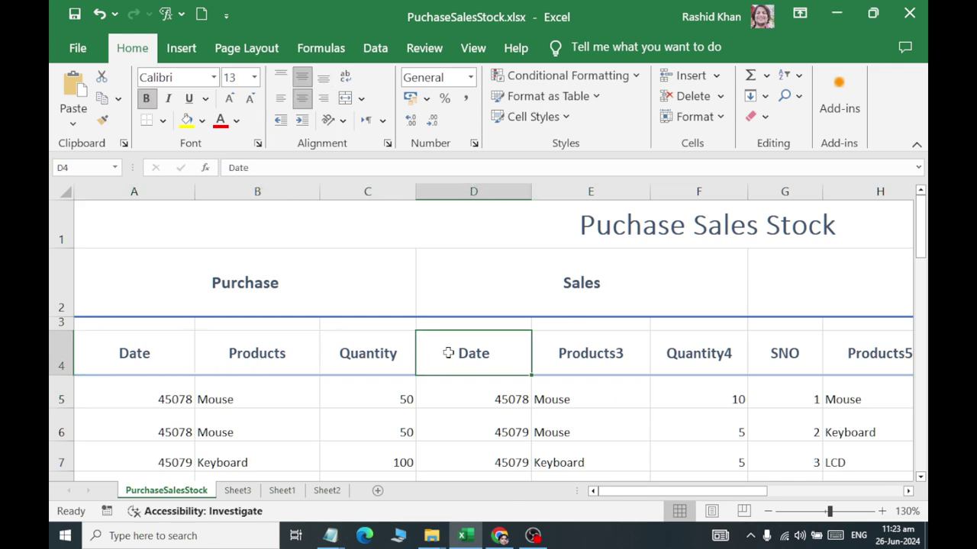
{"action": "left_click", "coordinate": [547, 352]}
{"action": "left_click", "coordinate": [675, 358]}
{"action": "left_click", "coordinate": [841, 360]}
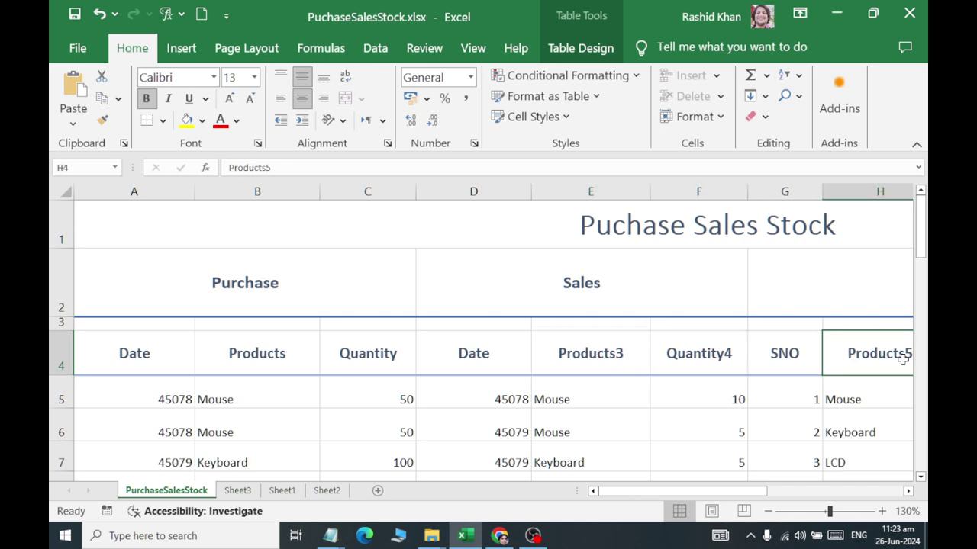
{"action": "left_click", "coordinate": [795, 359]}
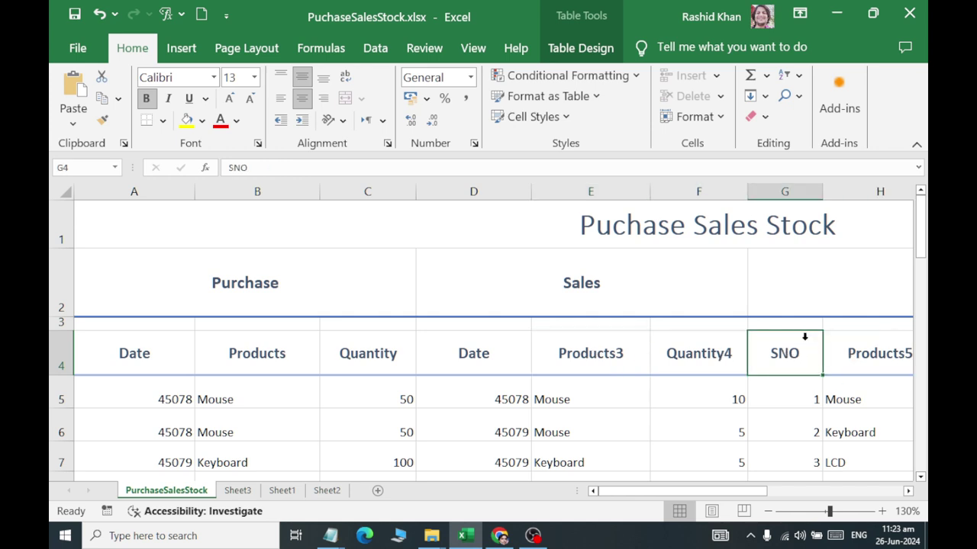
{"action": "left_click_drag", "start_coordinate": [821, 352], "coordinate": [828, 352]}
{"action": "left_click_drag", "start_coordinate": [822, 345], "coordinate": [195, 351]}
Step: Insert a new empty sheet column at column A
{"action": "left_click", "coordinate": [530, 312]}
{"action": "left_click", "coordinate": [159, 360]}
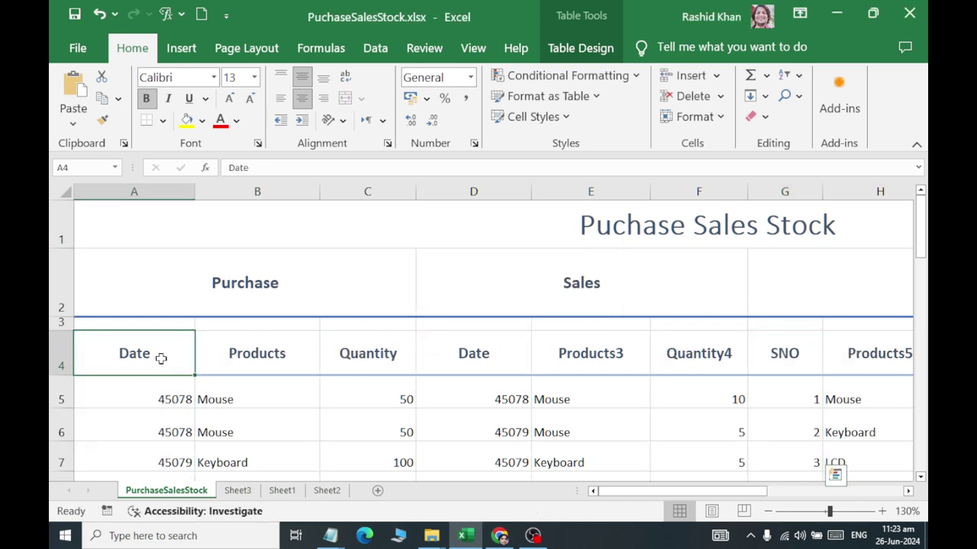
{"action": "left_click", "coordinate": [715, 75]}
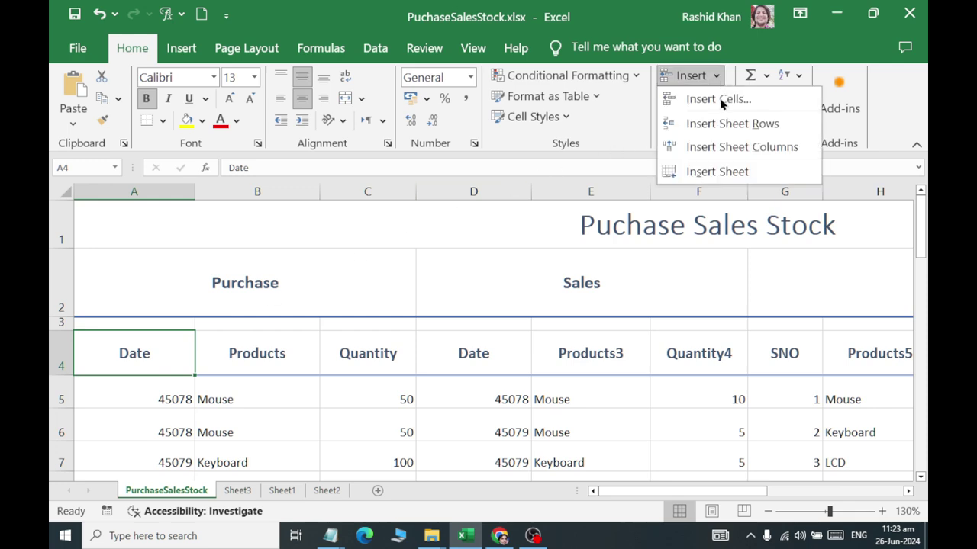
{"action": "left_click", "coordinate": [731, 145]}
Step: Move the SNO header and its serial numbers into the new column A
{"action": "left_click", "coordinate": [845, 347]}
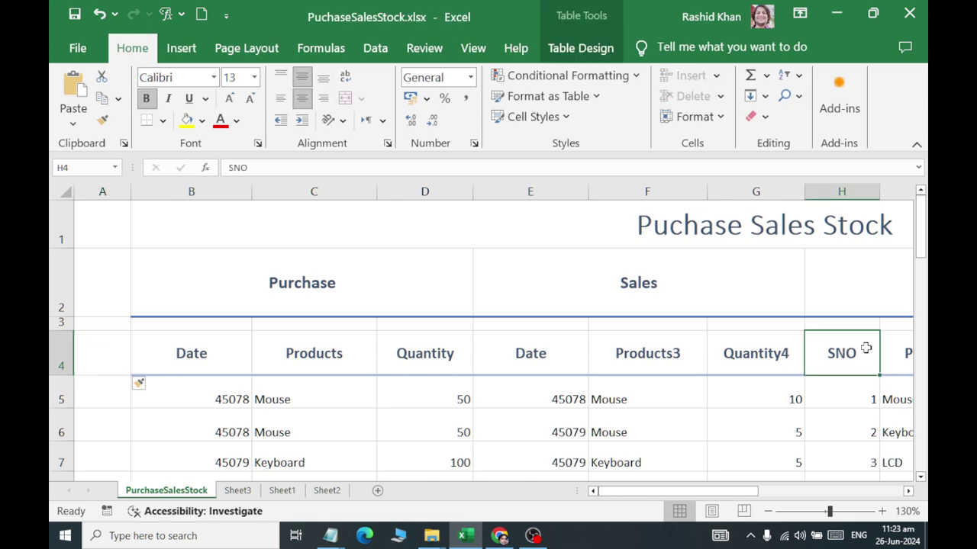
{"action": "left_click_drag", "start_coordinate": [881, 351], "coordinate": [868, 492]}
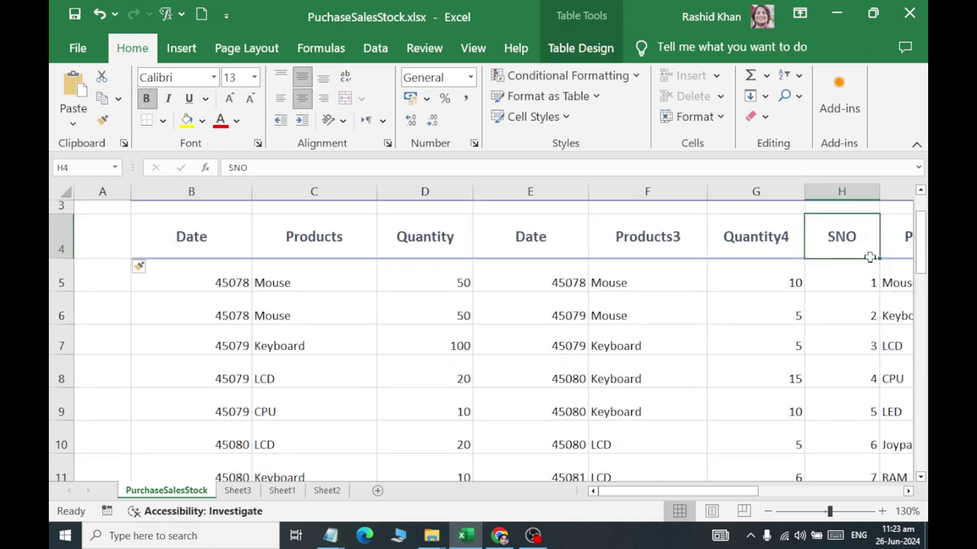
{"action": "mouse_move", "coordinate": [868, 492]}
{"action": "left_mouse_down"}
{"action": "mouse_move", "coordinate": [877, 458]}
{"action": "mouse_move", "coordinate": [846, 456]}
{"action": "left_mouse_up"}
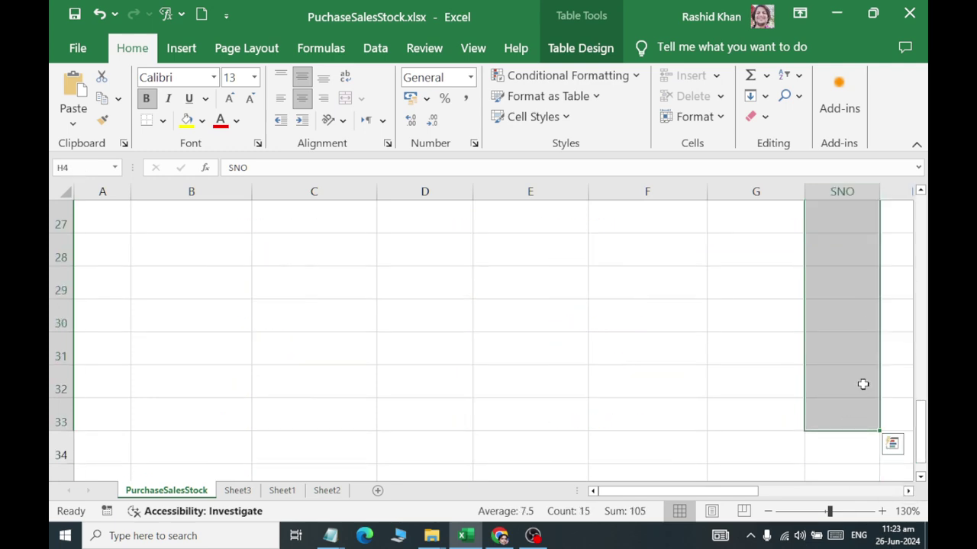
{"action": "scroll", "coordinate": [872, 366], "scroll_direction": "up", "scroll_amount": 9}
{"action": "left_click_drag", "start_coordinate": [877, 353], "coordinate": [92, 353]}
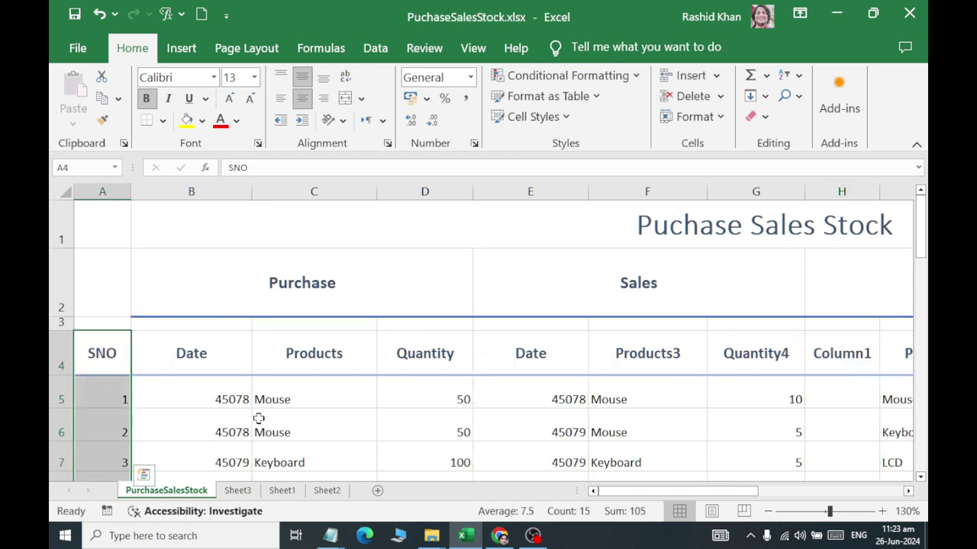
Step: Delete the leftover empty Column1 from the table
{"action": "left_click", "coordinate": [844, 366]}
{"action": "right_click", "coordinate": [846, 362]}
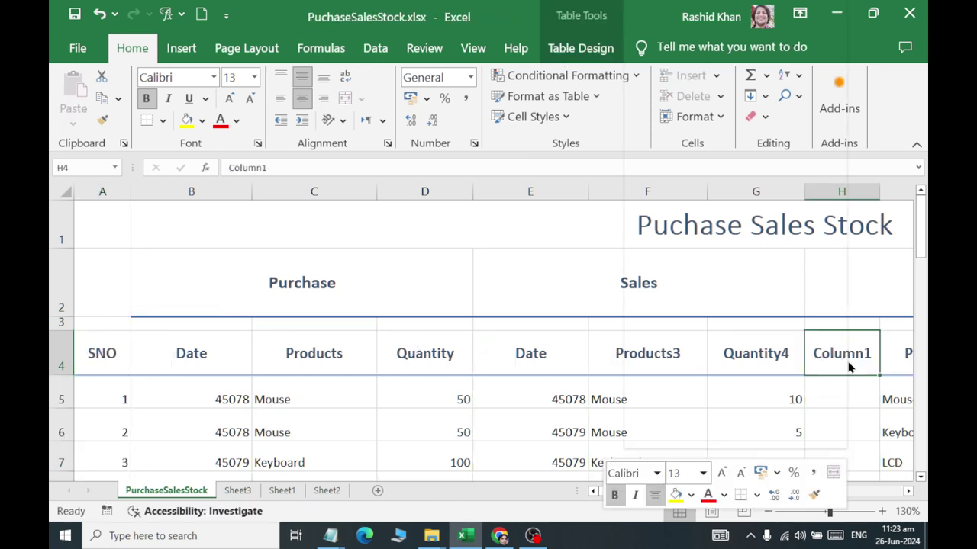
{"action": "mouse_move", "coordinate": [794, 248]}
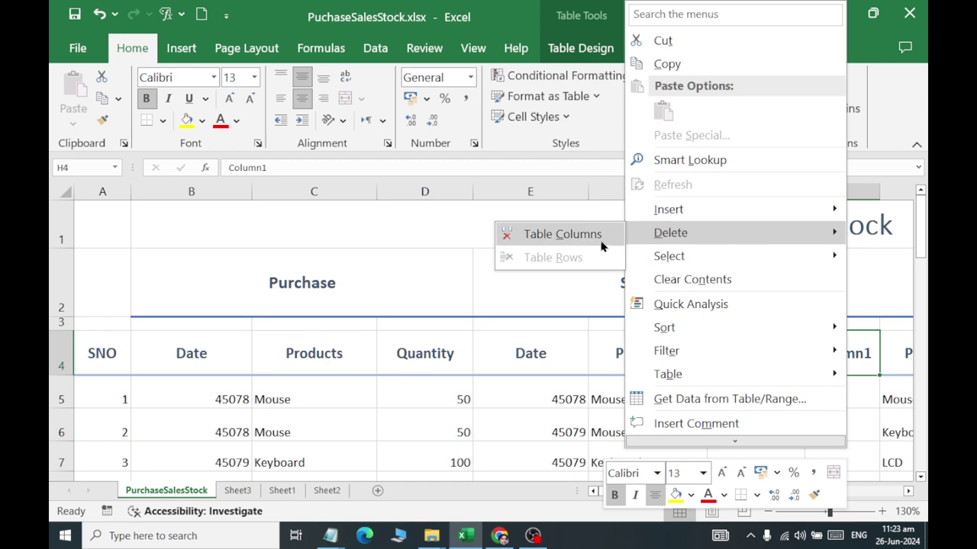
{"action": "left_click", "coordinate": [543, 407]}
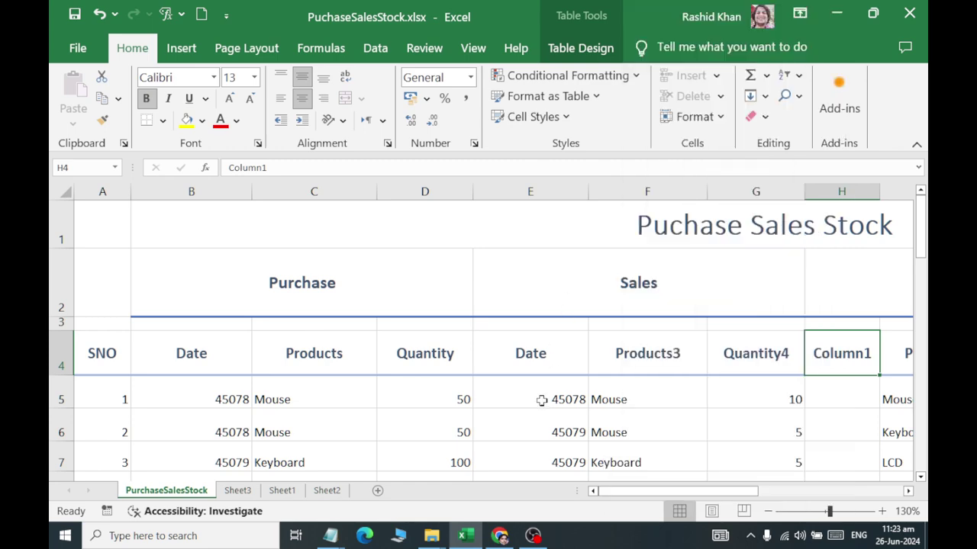
{"action": "left_click", "coordinate": [867, 390]}
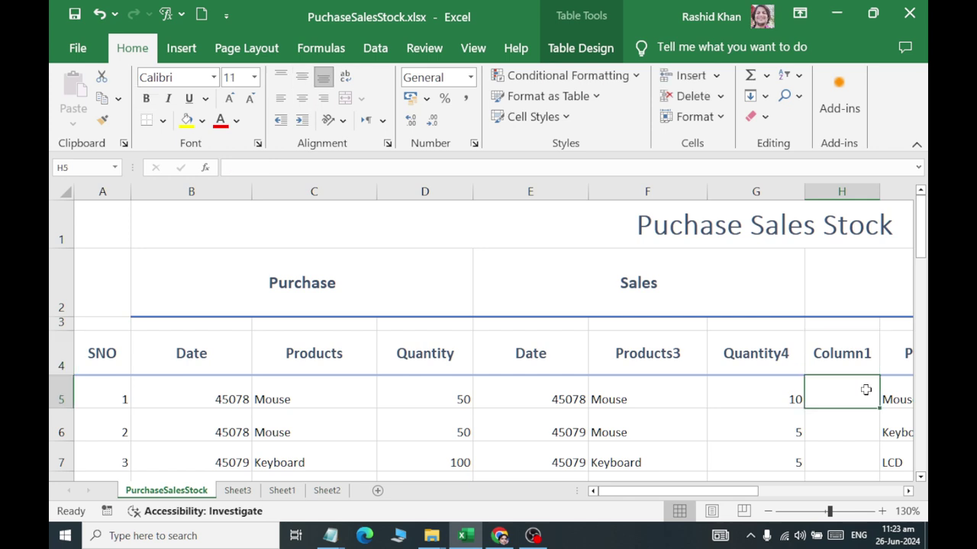
{"action": "left_click", "coordinate": [720, 96]}
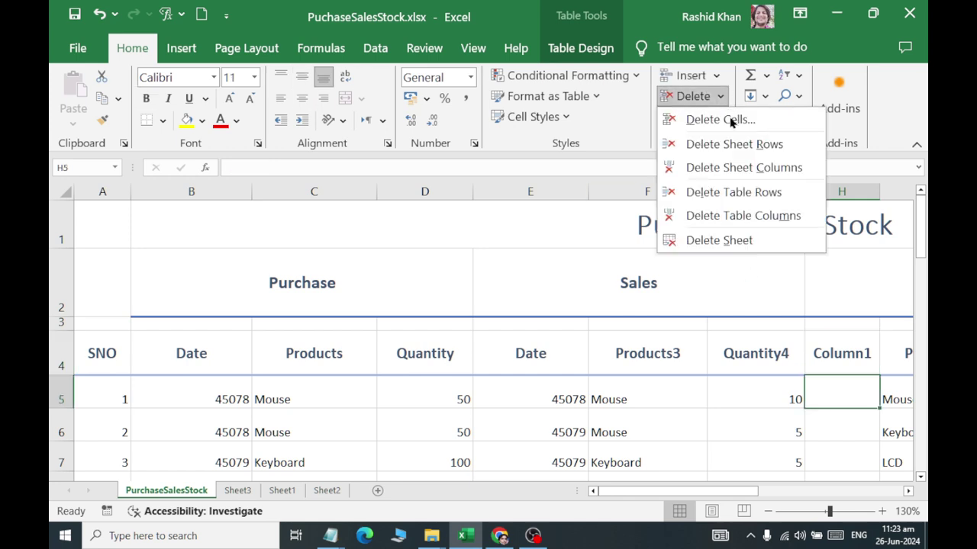
{"action": "left_click", "coordinate": [753, 219]}
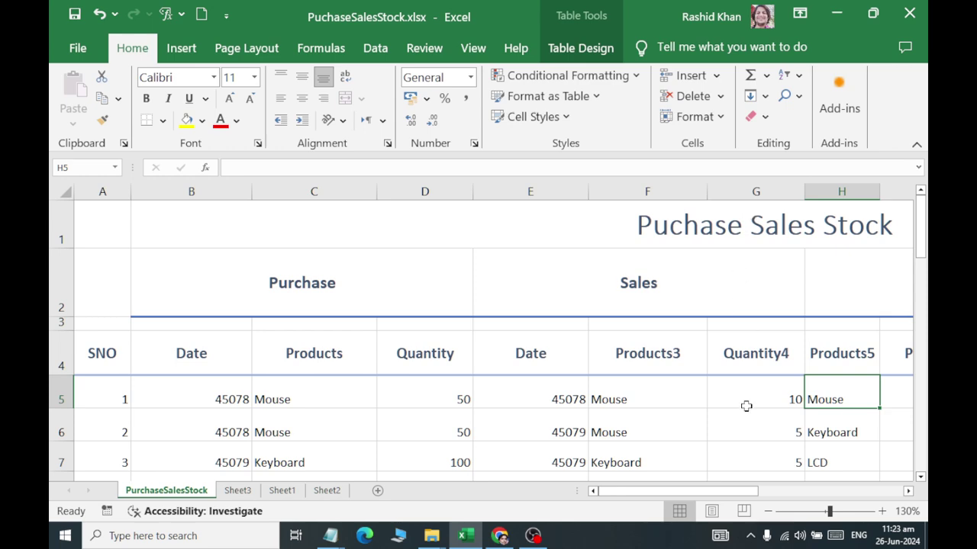
{"action": "left_click_drag", "start_coordinate": [227, 433], "coordinate": [103, 399]}
Step: Give the header row A4:M4 All Borders plus a Thick Outside Border
{"action": "left_click", "coordinate": [100, 366]}
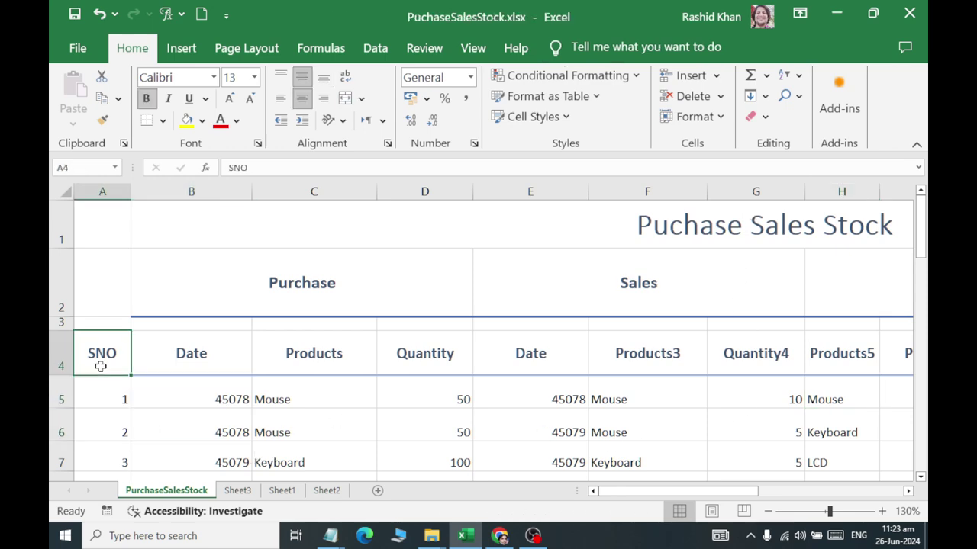
{"action": "mouse_move", "coordinate": [326, 358]}
{"action": "left_mouse_down"}
{"action": "mouse_move", "coordinate": [48, 333]}
{"action": "mouse_move", "coordinate": [542, 339]}
{"action": "mouse_move", "coordinate": [588, 354]}
{"action": "left_mouse_up"}
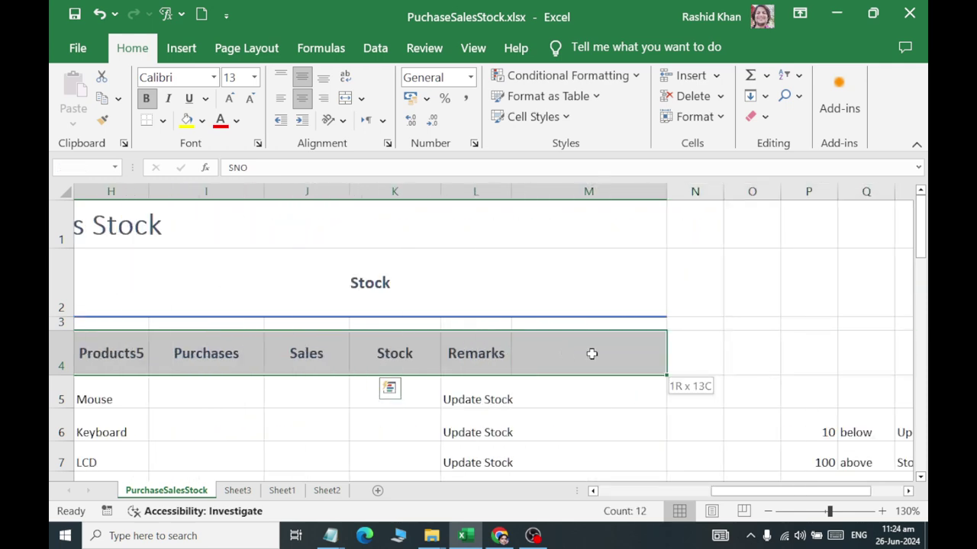
{"action": "left_click", "coordinate": [163, 120]}
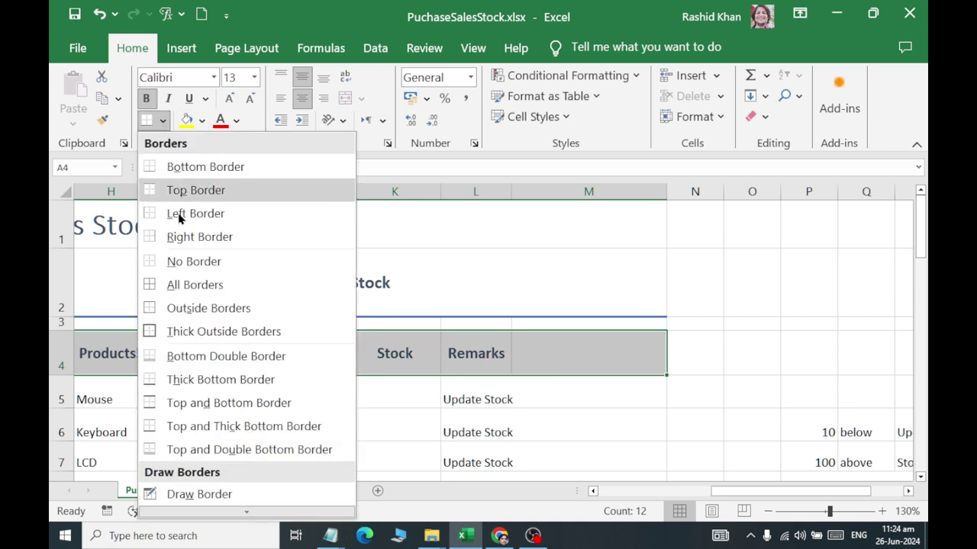
{"action": "left_click", "coordinate": [186, 284]}
{"action": "left_click", "coordinate": [163, 120]}
{"action": "left_click", "coordinate": [181, 330]}
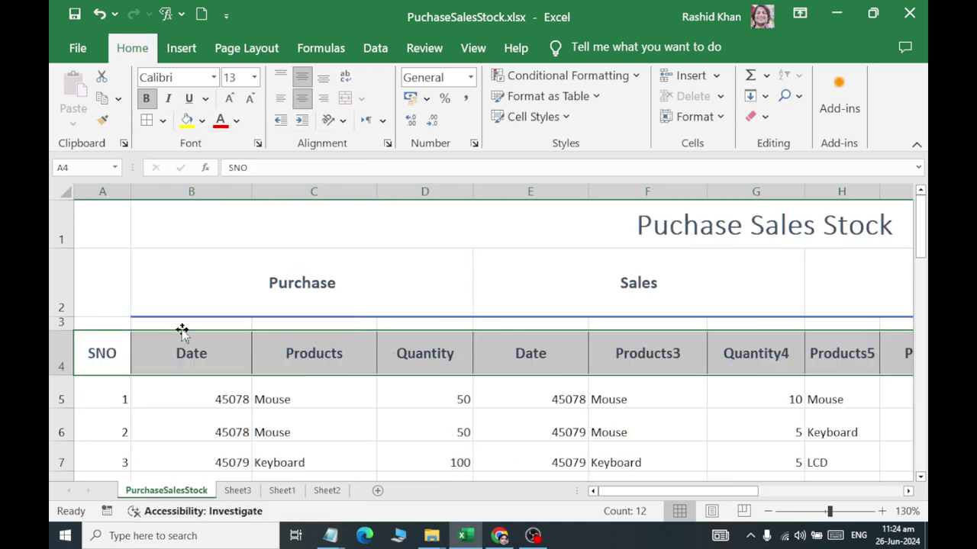
{"action": "left_click", "coordinate": [94, 348]}
{"action": "left_click", "coordinate": [92, 281]}
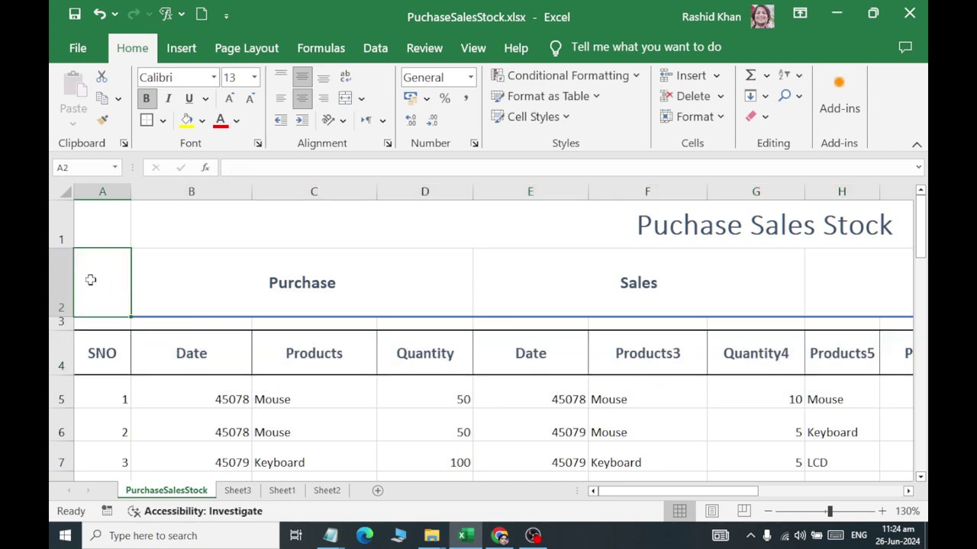
Step: Fill the Purchase heading dark green with white text and its column headers light green
{"action": "left_click", "coordinate": [206, 289]}
{"action": "left_click", "coordinate": [202, 121]}
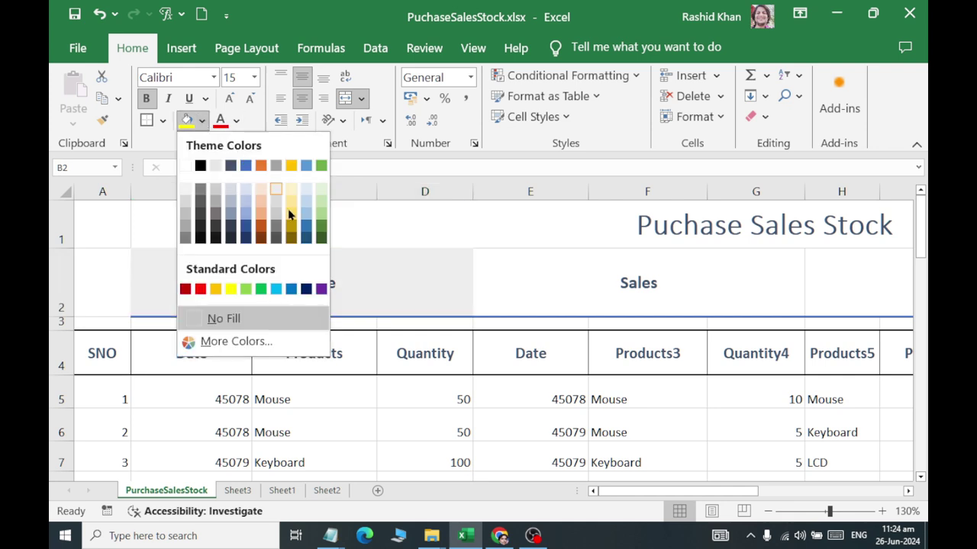
{"action": "left_click", "coordinate": [318, 231]}
{"action": "left_click", "coordinate": [237, 120]}
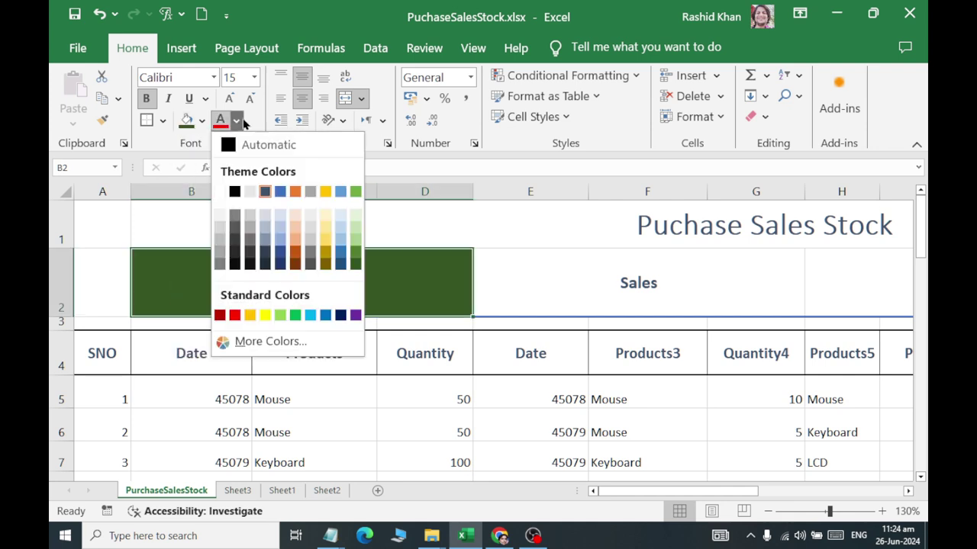
{"action": "left_click", "coordinate": [220, 192]}
{"action": "left_click_drag", "start_coordinate": [192, 353], "coordinate": [399, 354]}
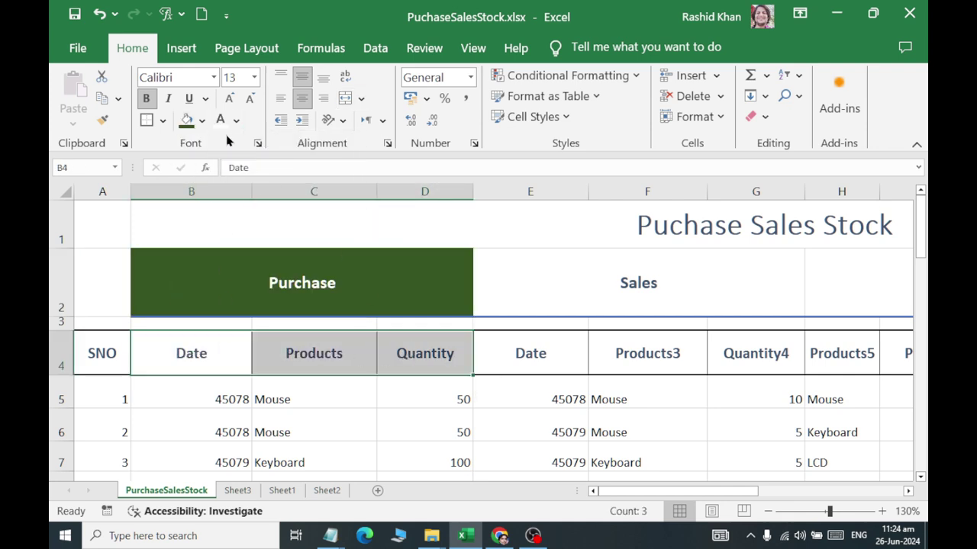
{"action": "left_click", "coordinate": [204, 122]}
{"action": "left_click", "coordinate": [321, 201]}
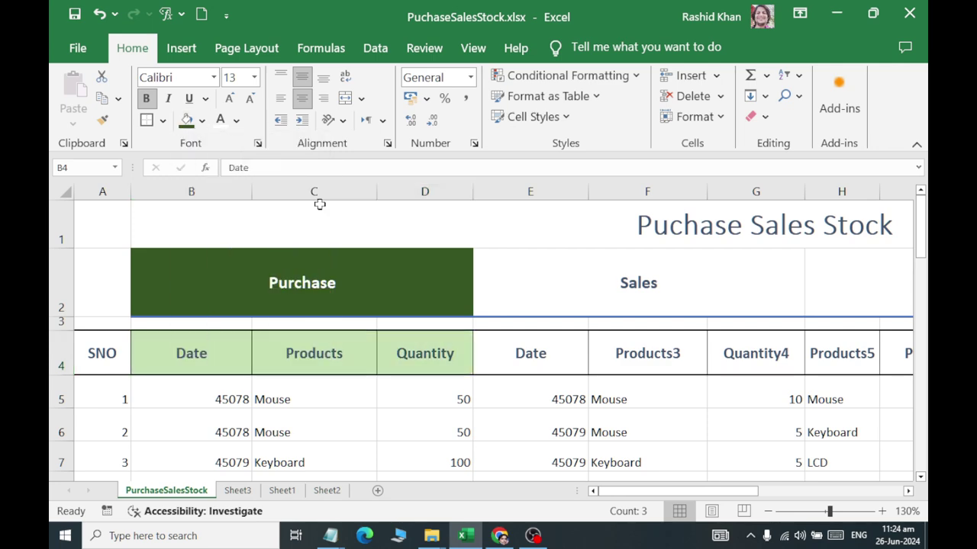
{"action": "left_click", "coordinate": [405, 421]}
Step: Fill the Sales heading dark blue and its column headers light blue
{"action": "left_click", "coordinate": [533, 288]}
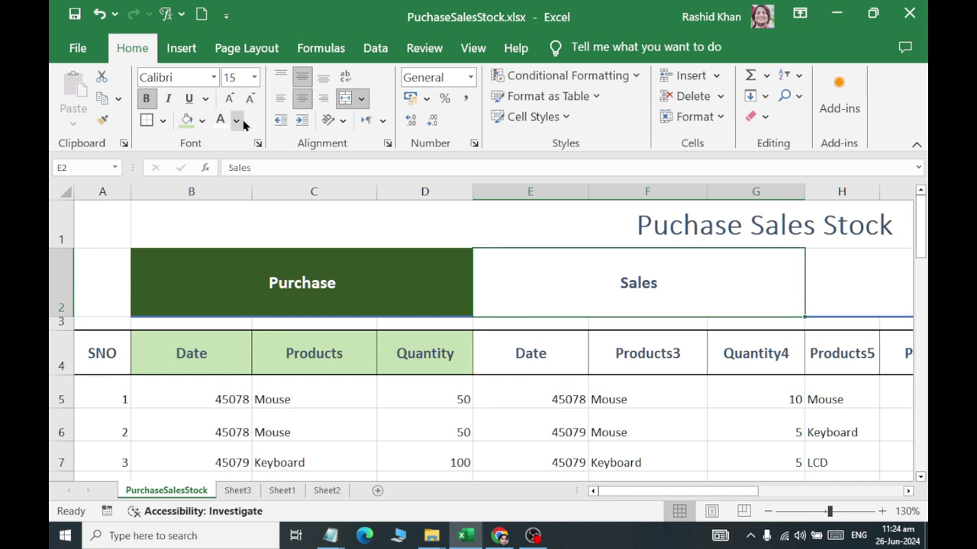
{"action": "left_click", "coordinate": [202, 120]}
{"action": "left_click", "coordinate": [309, 248]}
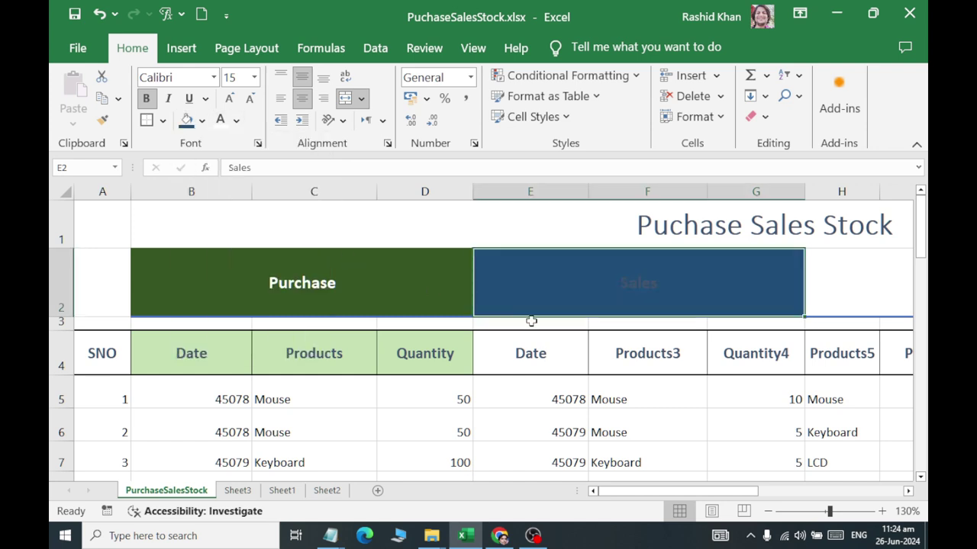
{"action": "left_click_drag", "start_coordinate": [554, 351], "coordinate": [772, 358]}
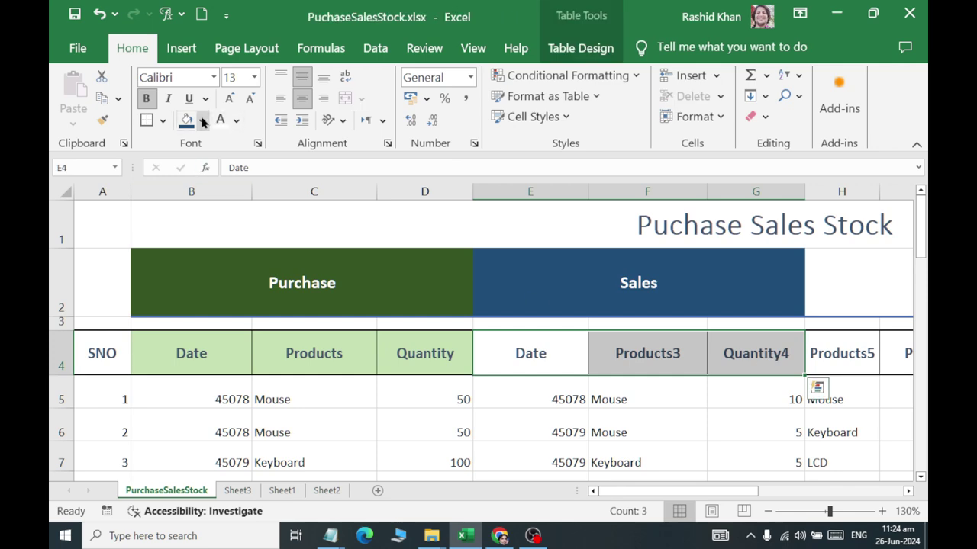
{"action": "left_click", "coordinate": [202, 120]}
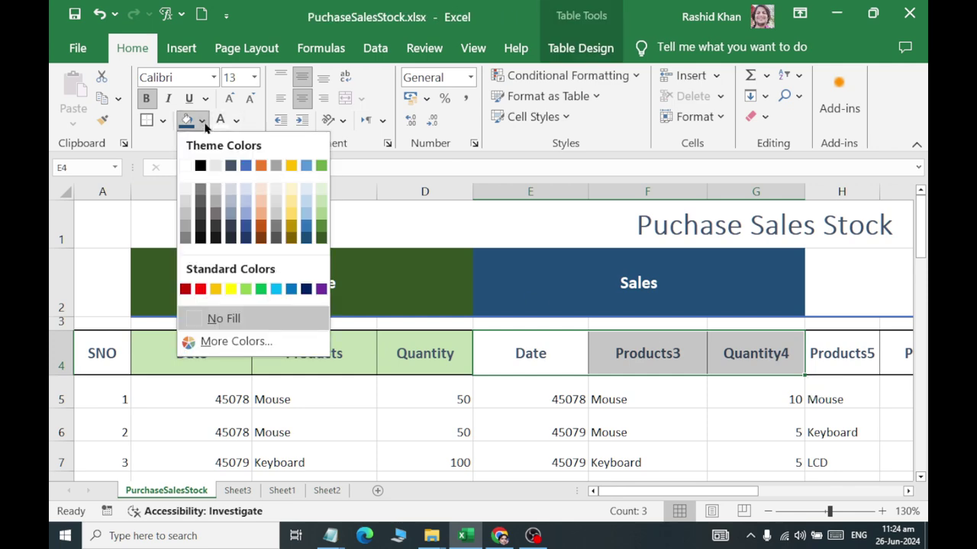
{"action": "left_click", "coordinate": [247, 214]}
Step: Fill the merged Stock heading gold
{"action": "left_click_drag", "start_coordinate": [725, 419], "coordinate": [751, 431]}
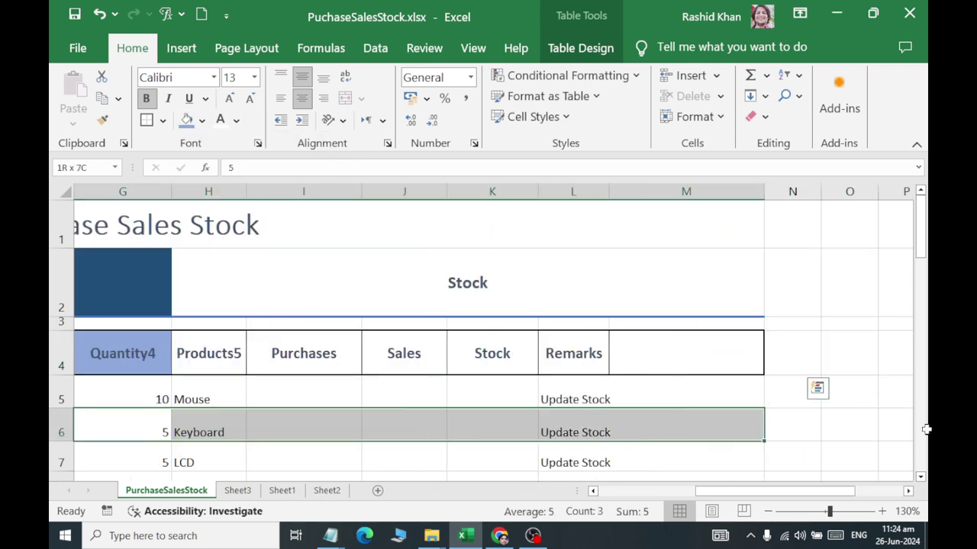
{"action": "left_click", "coordinate": [328, 286]}
{"action": "left_click", "coordinate": [202, 120]}
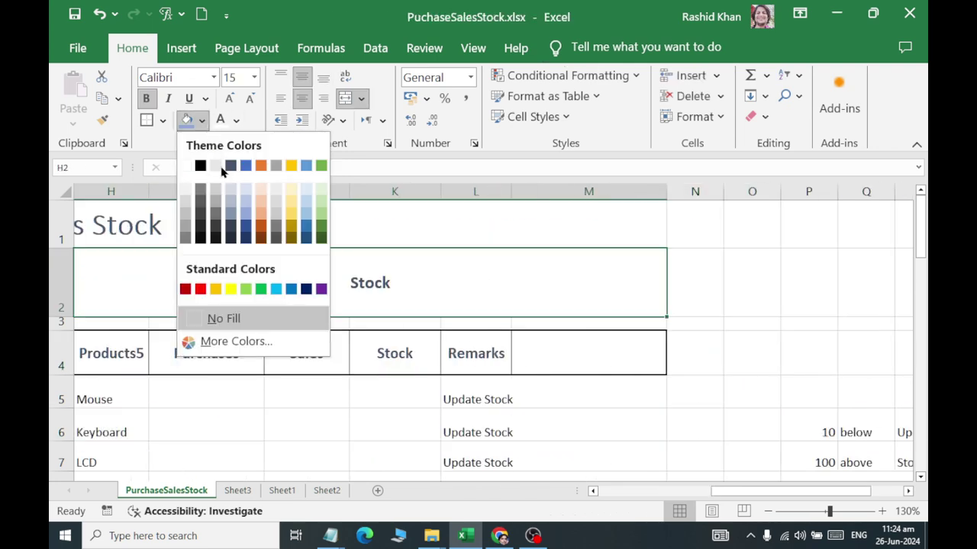
{"action": "left_click", "coordinate": [293, 216]}
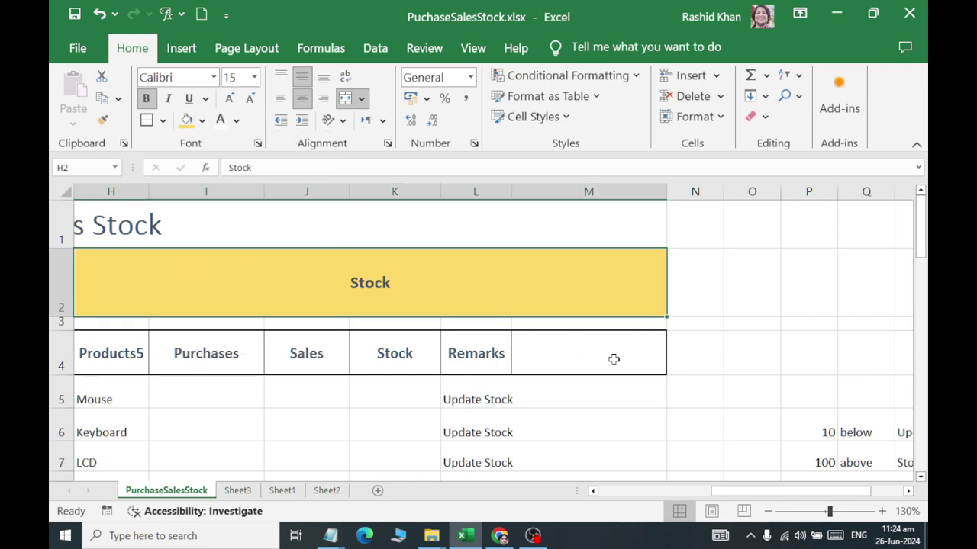
Step: Give the Stock column headers a light gold fill with dark text
{"action": "mouse_move", "coordinate": [613, 358]}
{"action": "left_mouse_down"}
{"action": "mouse_move", "coordinate": [47, 362]}
{"action": "mouse_move", "coordinate": [649, 356]}
{"action": "left_mouse_up"}
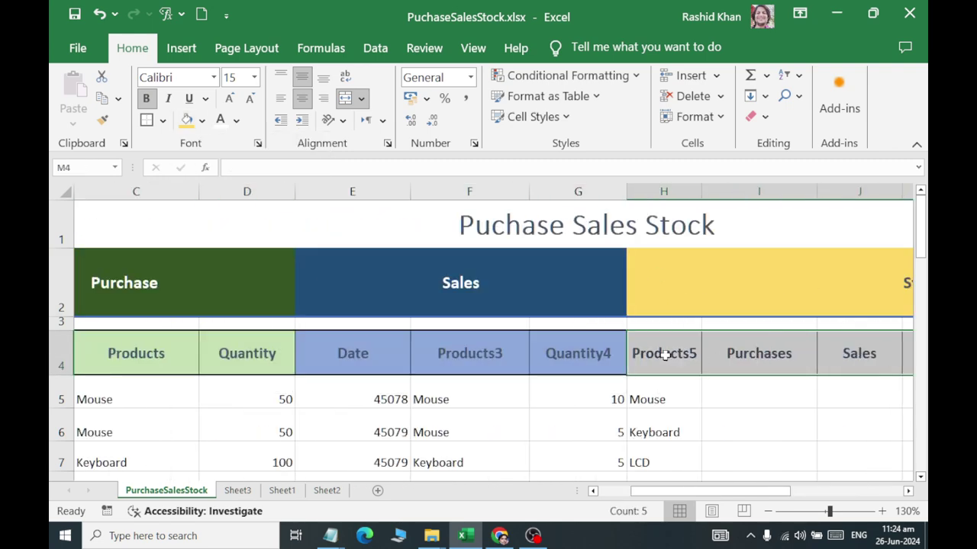
{"action": "left_click", "coordinate": [237, 120]}
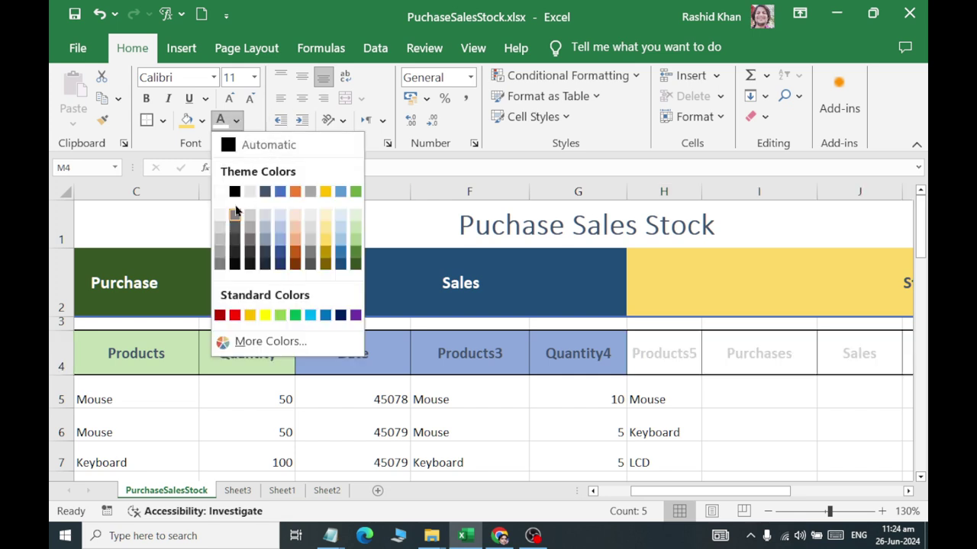
{"action": "left_click", "coordinate": [325, 216]}
{"action": "left_click", "coordinate": [202, 121]}
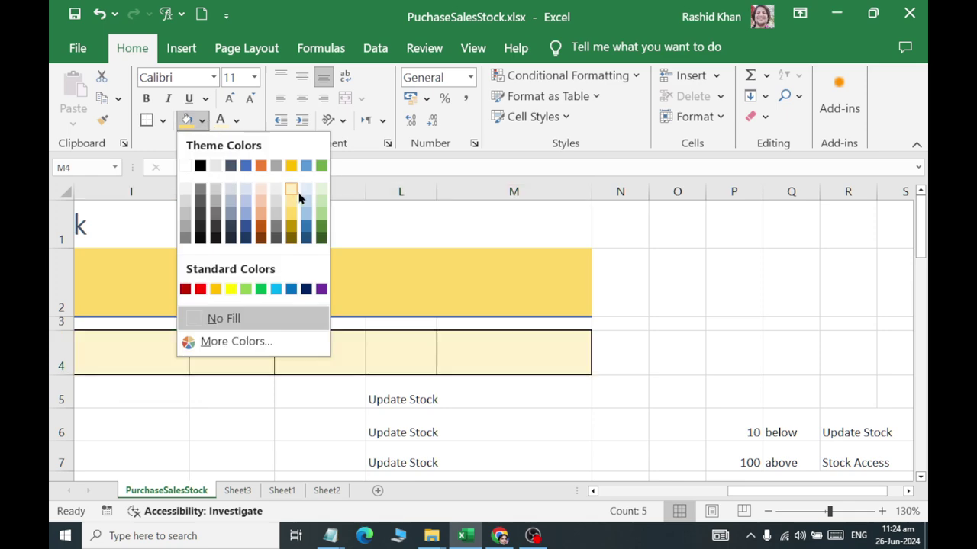
{"action": "left_click", "coordinate": [289, 216]}
{"action": "left_click", "coordinate": [237, 120]}
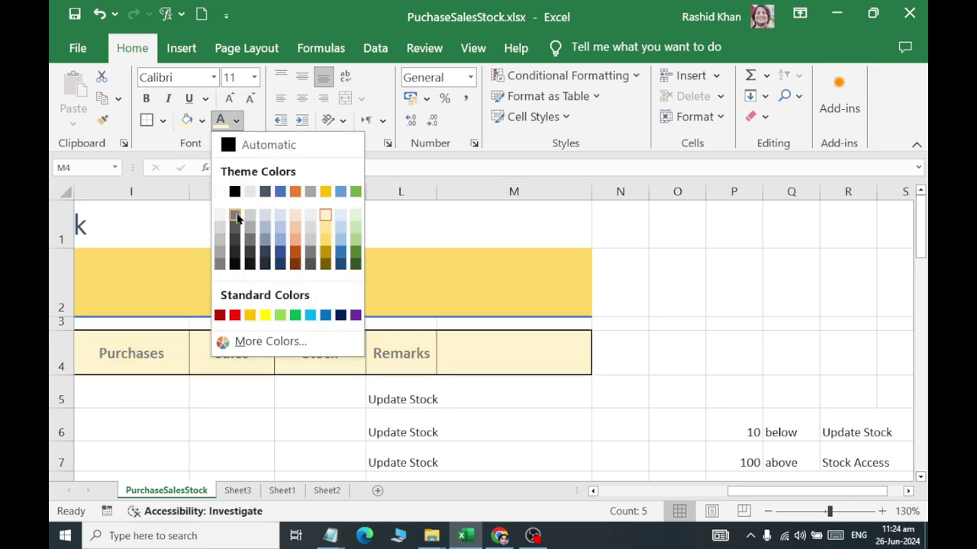
{"action": "left_click", "coordinate": [235, 264]}
{"action": "left_click", "coordinate": [461, 434]}
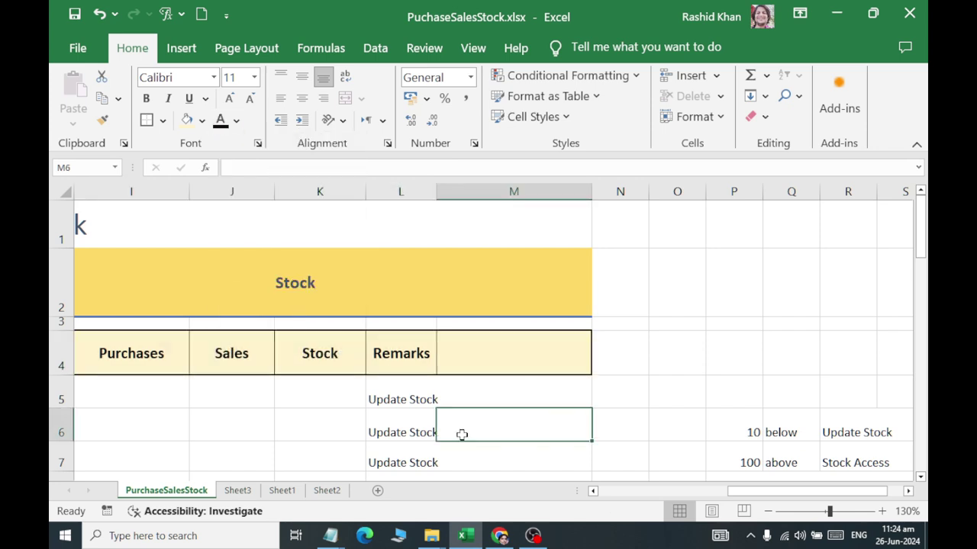
Step: Select the Remarks headers L4:M4 and nearby cells to check the Stock formatting
{"action": "left_click_drag", "start_coordinate": [320, 428], "coordinate": [214, 396]}
{"action": "left_click_drag", "start_coordinate": [410, 344], "coordinate": [453, 333]}
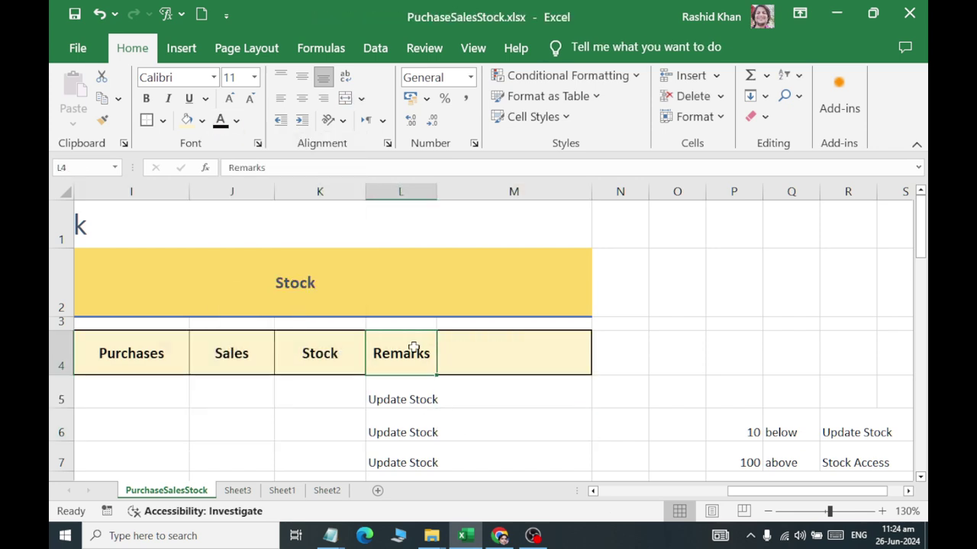
{"action": "left_click", "coordinate": [521, 416]}
{"action": "left_click", "coordinate": [441, 349]}
{"action": "left_click", "coordinate": [477, 279]}
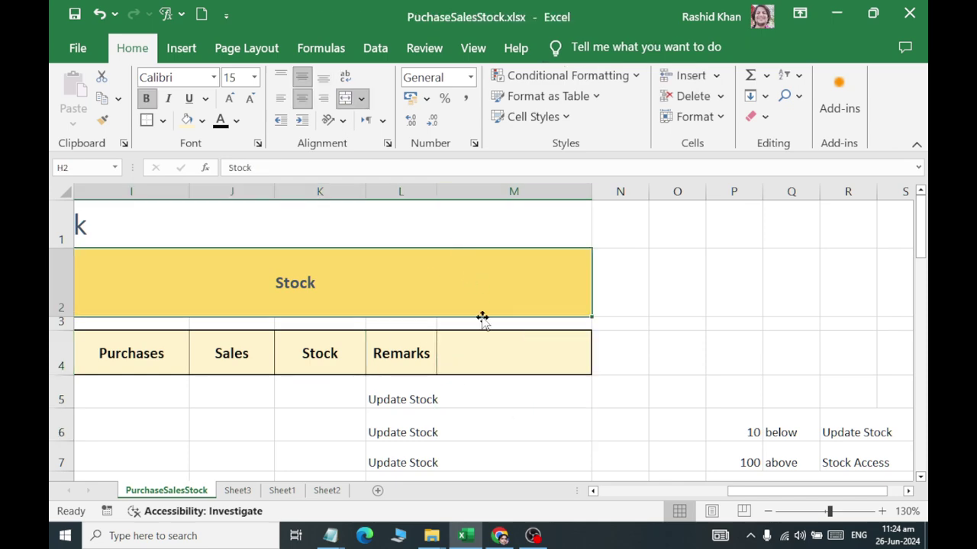
{"action": "left_click_drag", "start_coordinate": [495, 363], "coordinate": [392, 353]}
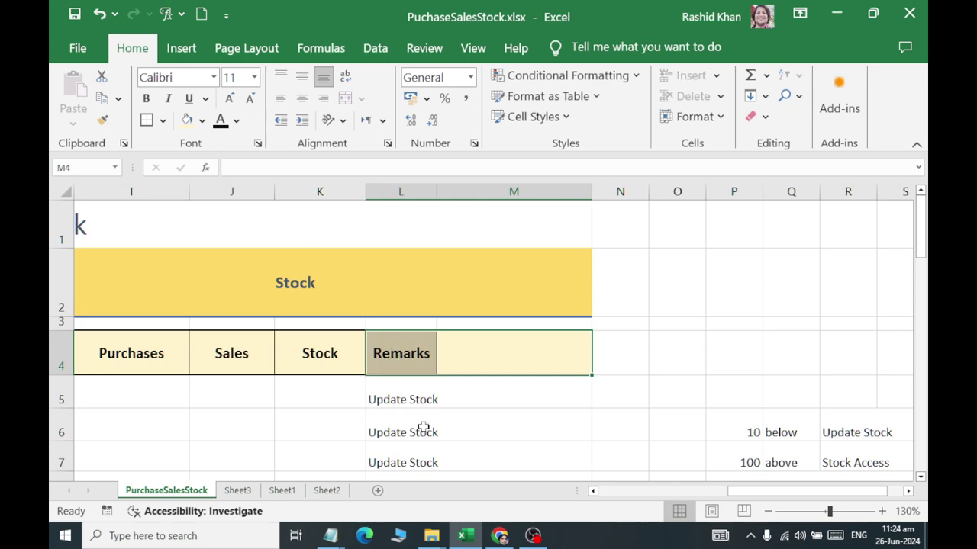
{"action": "left_click_drag", "start_coordinate": [423, 427], "coordinate": [49, 412]}
Step: Give the data block A5:M30 All Borders and a Thick Outside Border
{"action": "scroll", "coordinate": [168, 358], "scroll_direction": "down", "scroll_amount": 1}
{"action": "scroll", "coordinate": [181, 371], "scroll_direction": "down", "scroll_amount": 2}
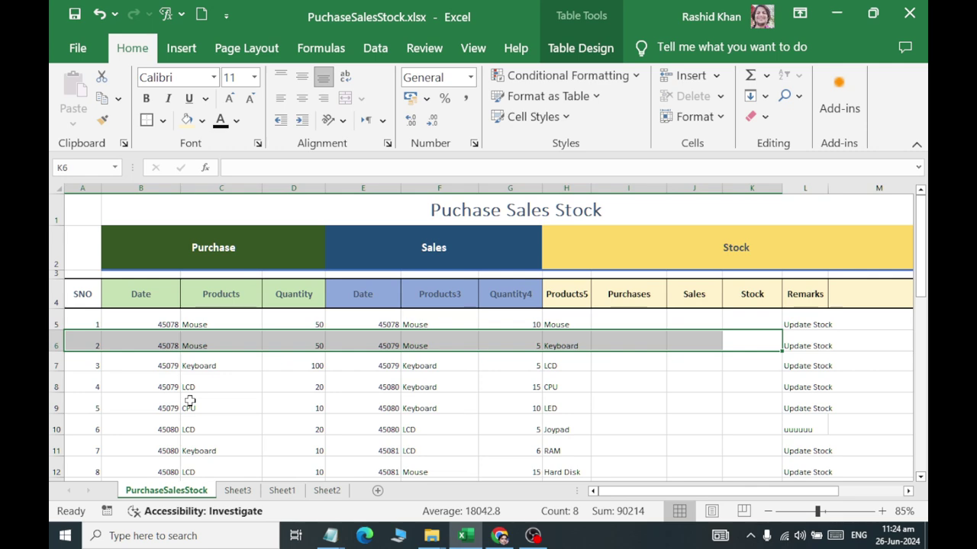
{"action": "scroll", "coordinate": [204, 416], "scroll_direction": "down", "scroll_amount": 1}
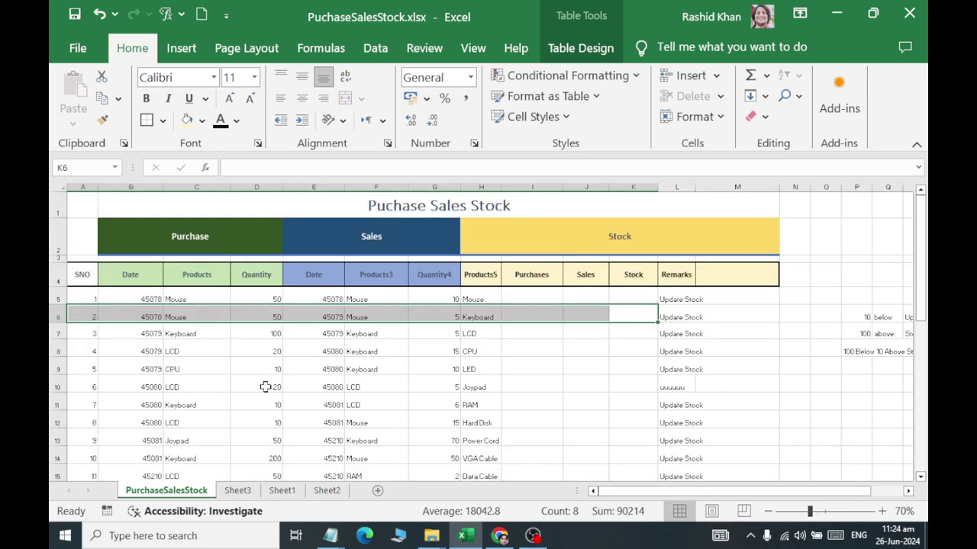
{"action": "left_click", "coordinate": [79, 279]}
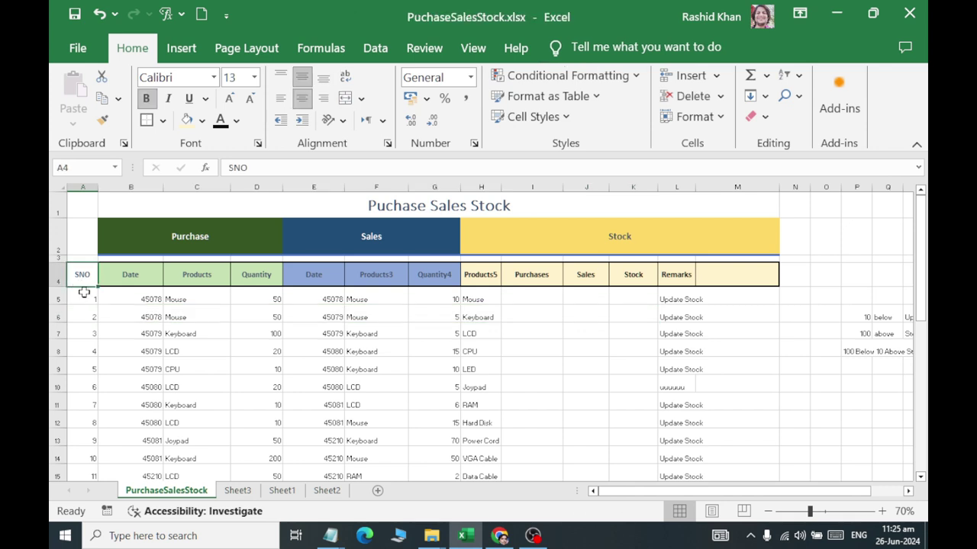
{"action": "mouse_move", "coordinate": [80, 298]}
{"action": "left_mouse_down"}
{"action": "mouse_move", "coordinate": [748, 454]}
{"action": "mouse_move", "coordinate": [750, 497]}
{"action": "mouse_move", "coordinate": [747, 433]}
{"action": "left_mouse_up"}
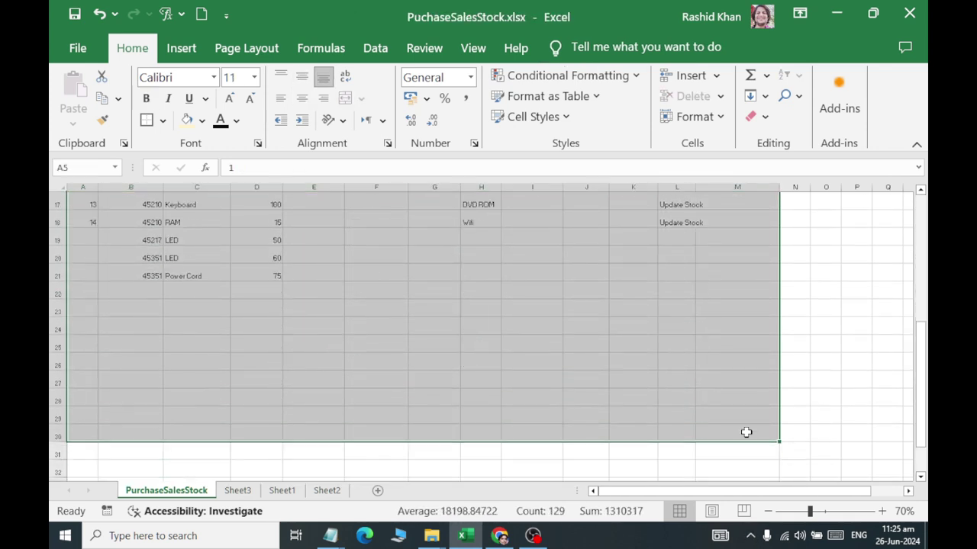
{"action": "left_click", "coordinate": [162, 119]}
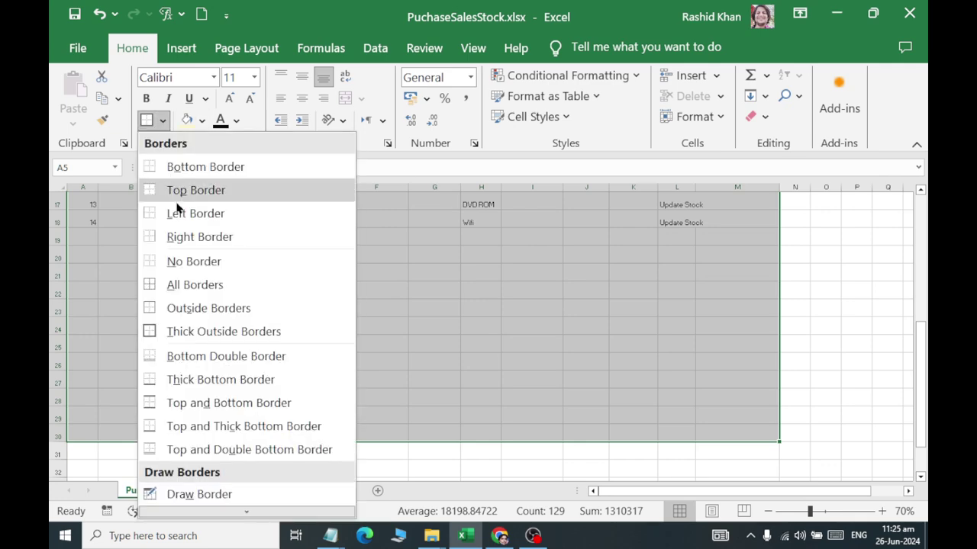
{"action": "left_click", "coordinate": [186, 284]}
{"action": "left_click", "coordinate": [163, 122]}
{"action": "left_click", "coordinate": [191, 331]}
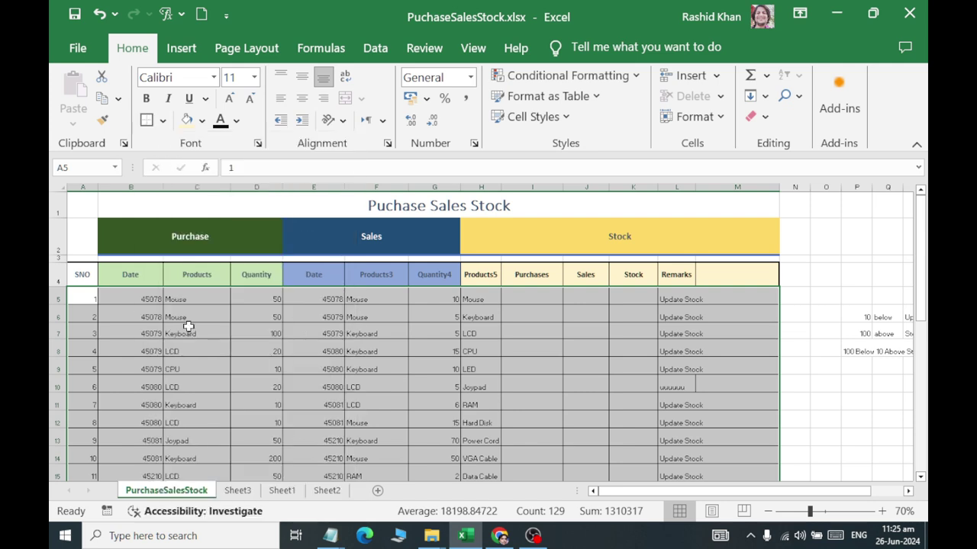
Step: Centre the data values and set their font size to 14
{"action": "left_click", "coordinate": [301, 100]}
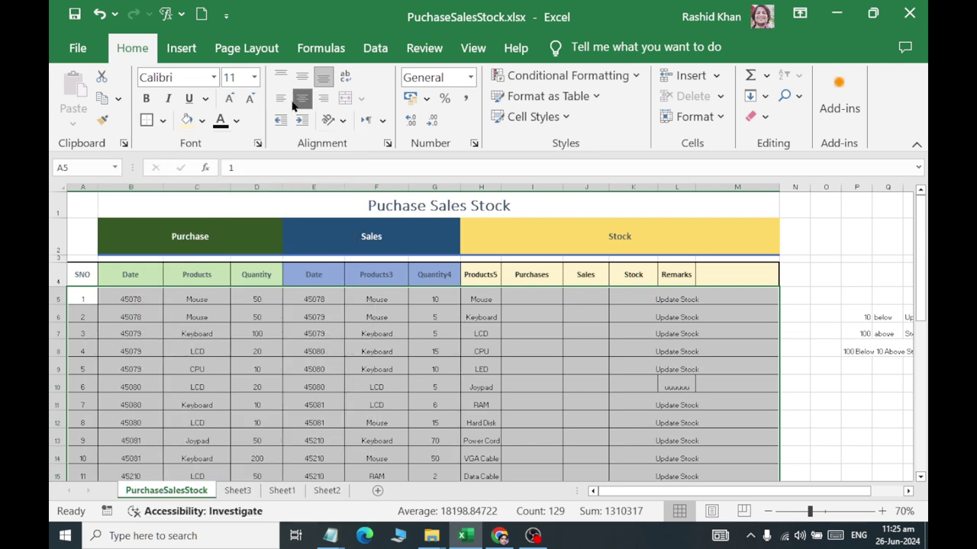
{"action": "left_click", "coordinate": [254, 77]}
{"action": "left_click", "coordinate": [239, 170]}
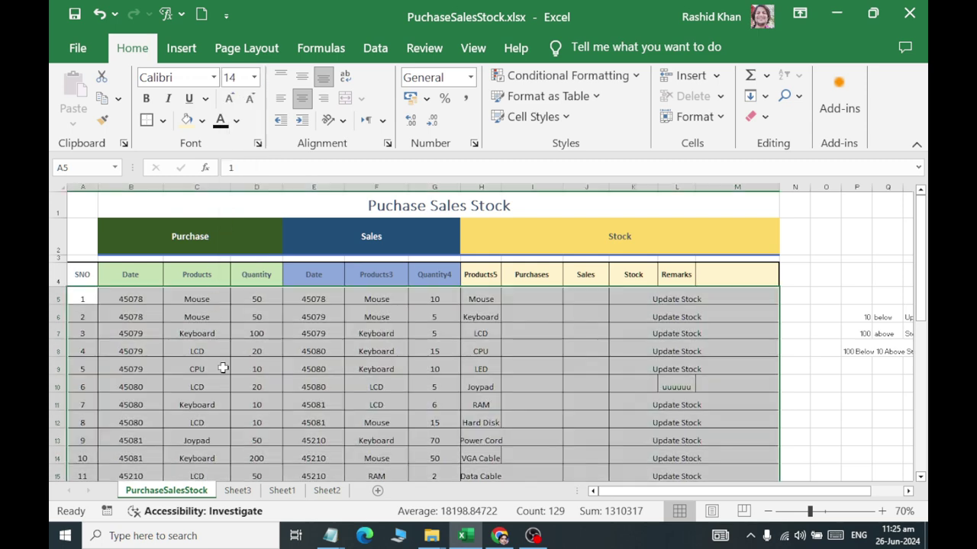
{"action": "left_click", "coordinate": [219, 380]}
{"action": "mouse_move", "coordinate": [118, 279]}
{"action": "left_mouse_down"}
{"action": "mouse_move", "coordinate": [267, 522]}
{"action": "mouse_move", "coordinate": [270, 546]}
{"action": "left_mouse_up"}
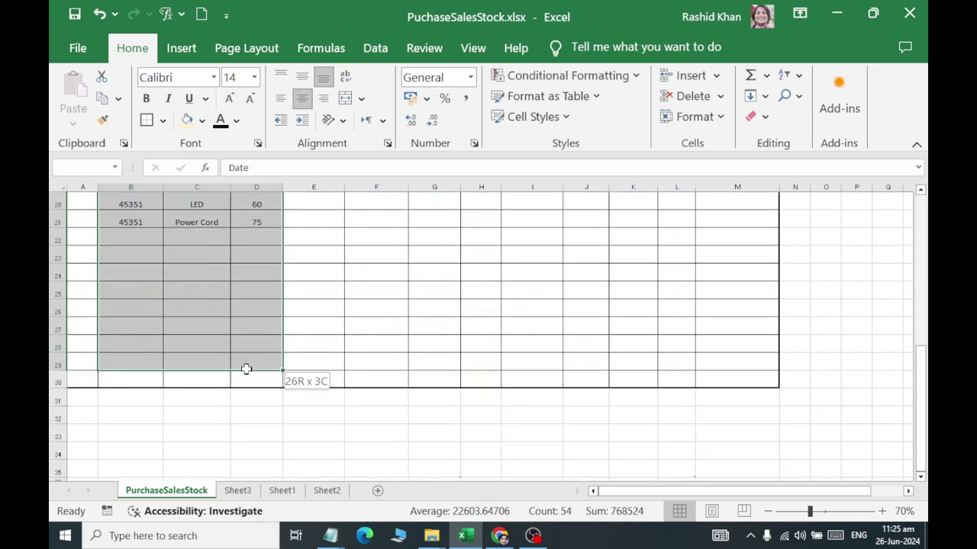
Step: Convert B4:D30 into a table with headers styled Green, Table Style Light 14
{"action": "left_click_drag", "start_coordinate": [269, 546], "coordinate": [255, 388]}
{"action": "scroll", "coordinate": [255, 388], "scroll_direction": "up", "scroll_amount": 6}
{"action": "left_click", "coordinate": [181, 48]}
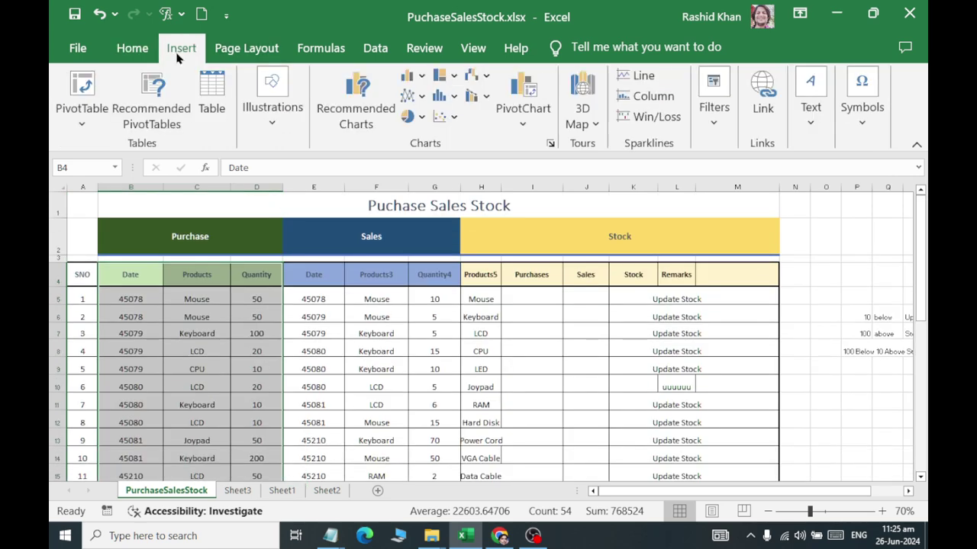
{"action": "left_click", "coordinate": [212, 103]}
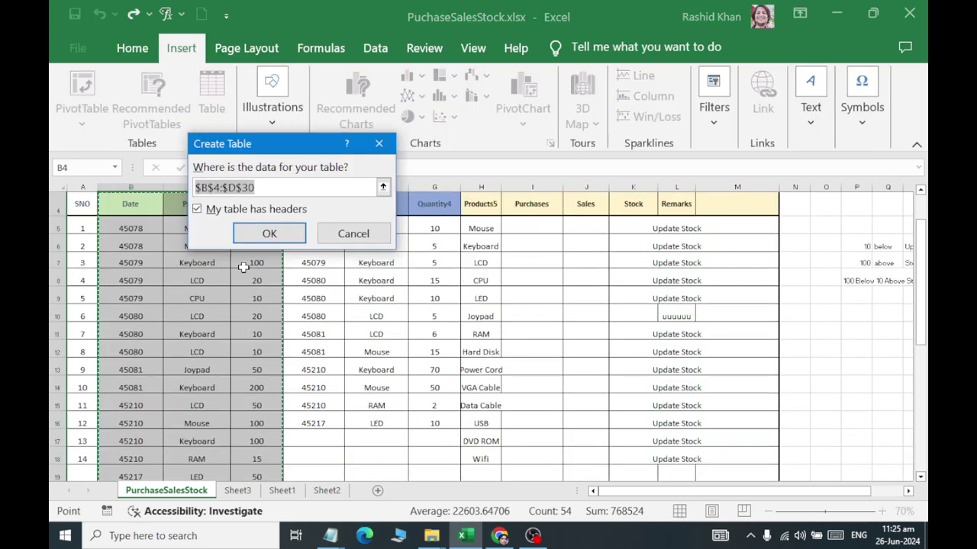
{"action": "left_click", "coordinate": [268, 236]}
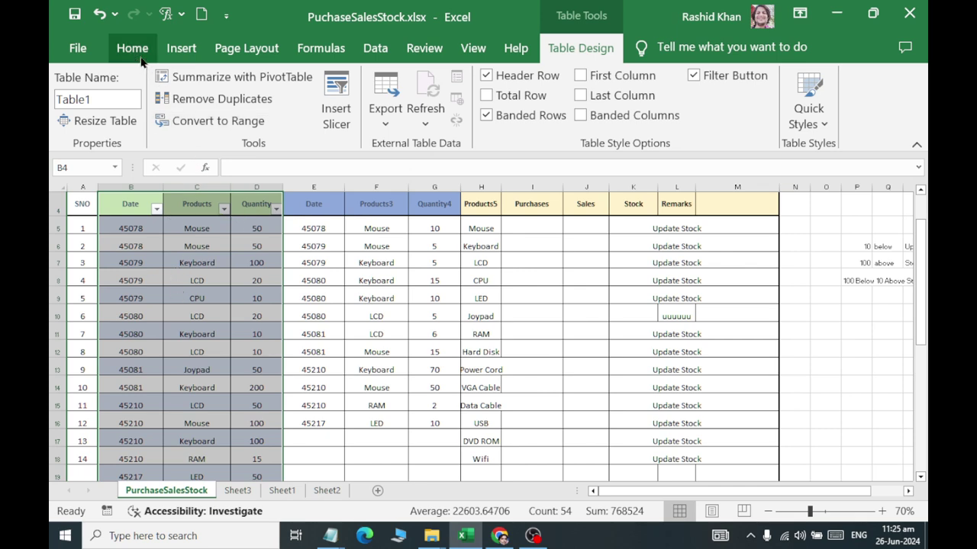
{"action": "left_click", "coordinate": [807, 122]}
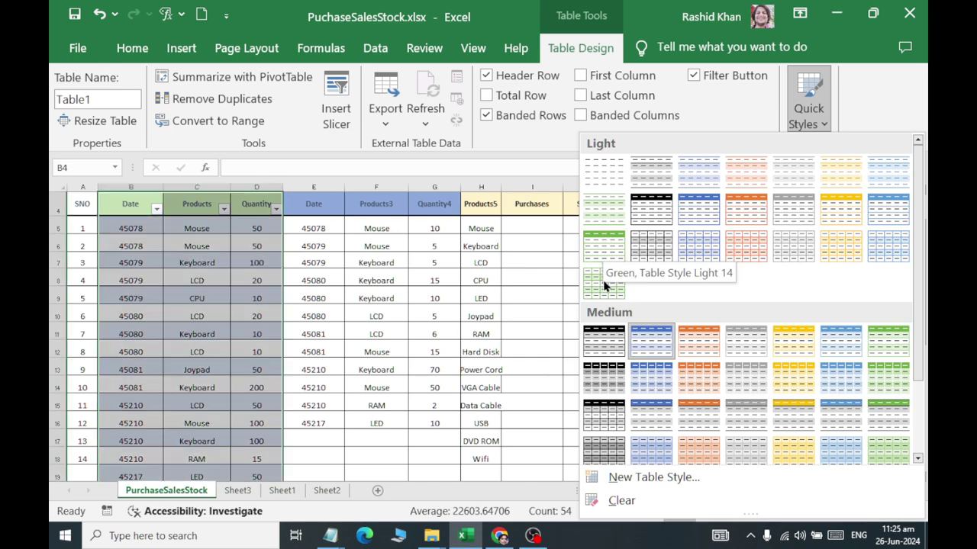
{"action": "left_click", "coordinate": [604, 282]}
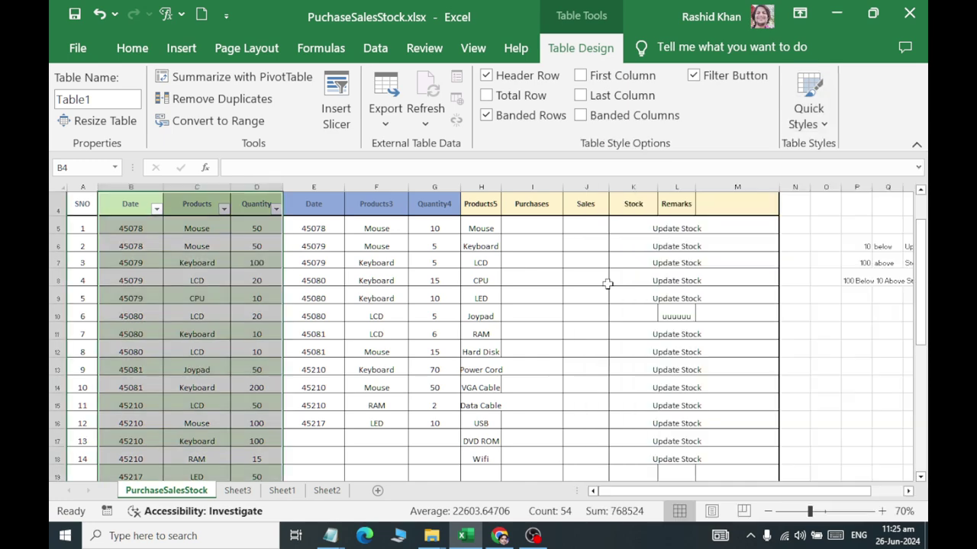
{"action": "left_click", "coordinate": [194, 328]}
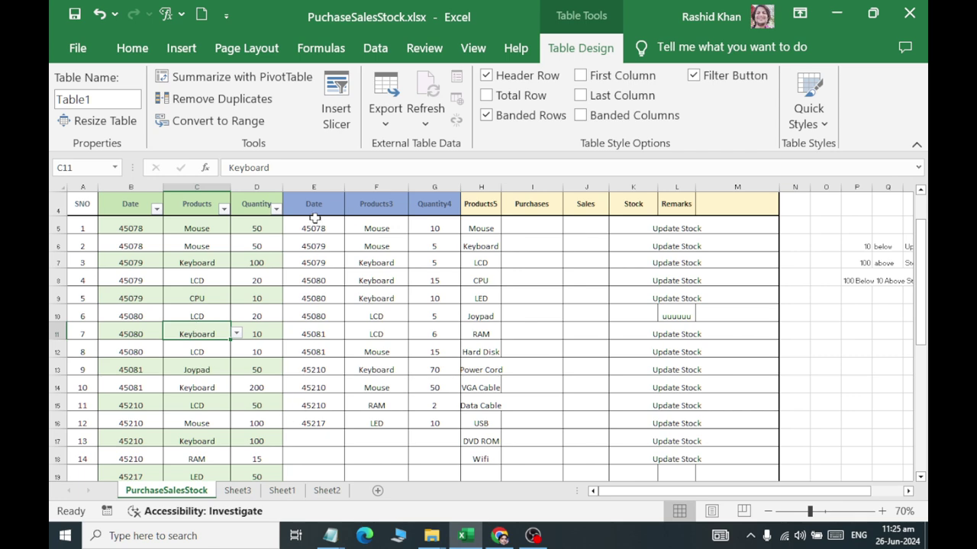
Step: Convert the existing Sales table back to a normal range
{"action": "mouse_move", "coordinate": [313, 212]}
{"action": "left_mouse_down"}
{"action": "mouse_move", "coordinate": [391, 417]}
{"action": "mouse_move", "coordinate": [412, 428]}
{"action": "left_mouse_up"}
{"action": "scroll", "coordinate": [414, 428], "scroll_direction": "up", "scroll_amount": 5}
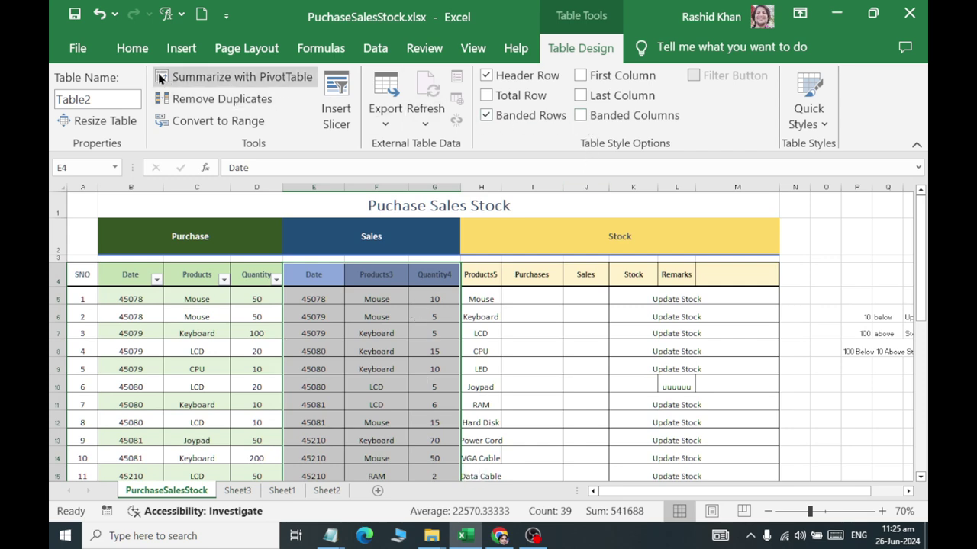
{"action": "left_click", "coordinate": [180, 48]}
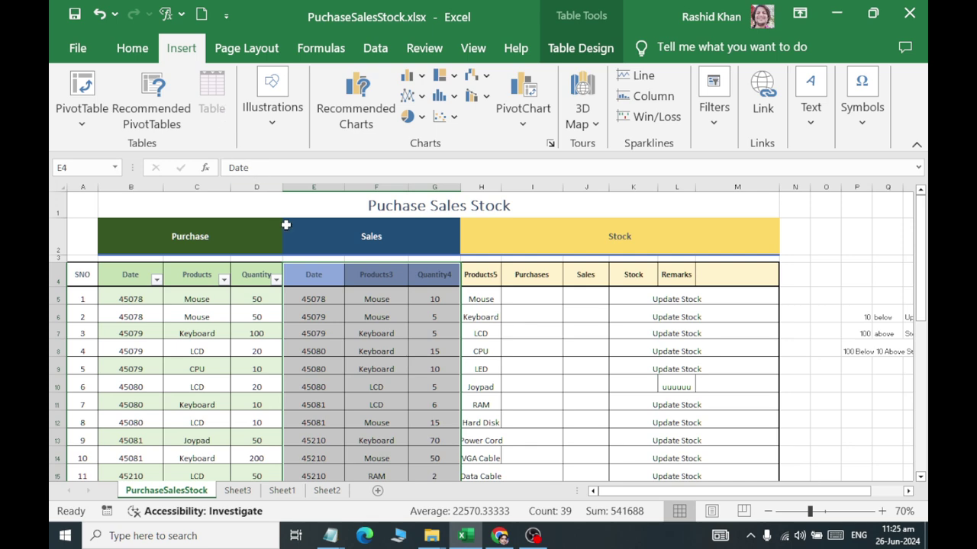
{"action": "left_click", "coordinate": [312, 297]}
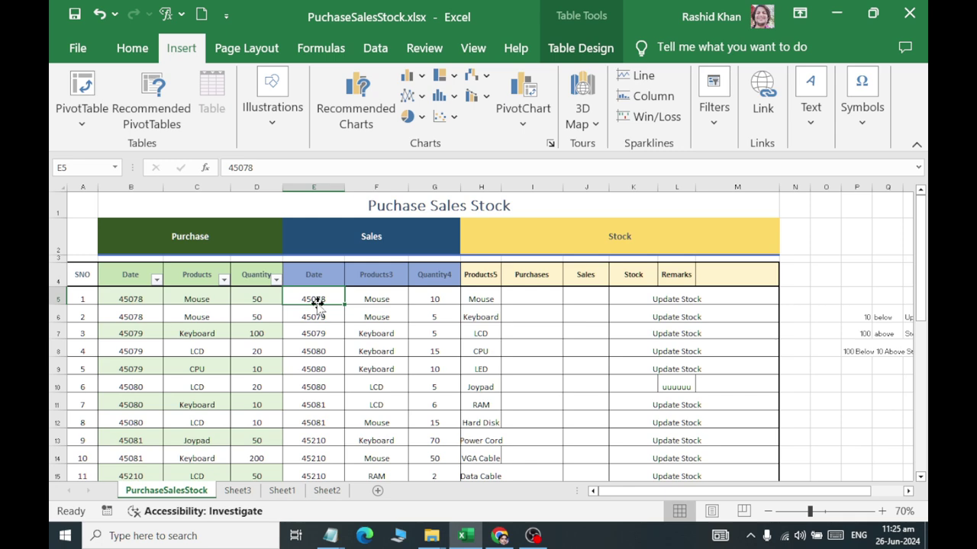
{"action": "left_click", "coordinate": [313, 281]}
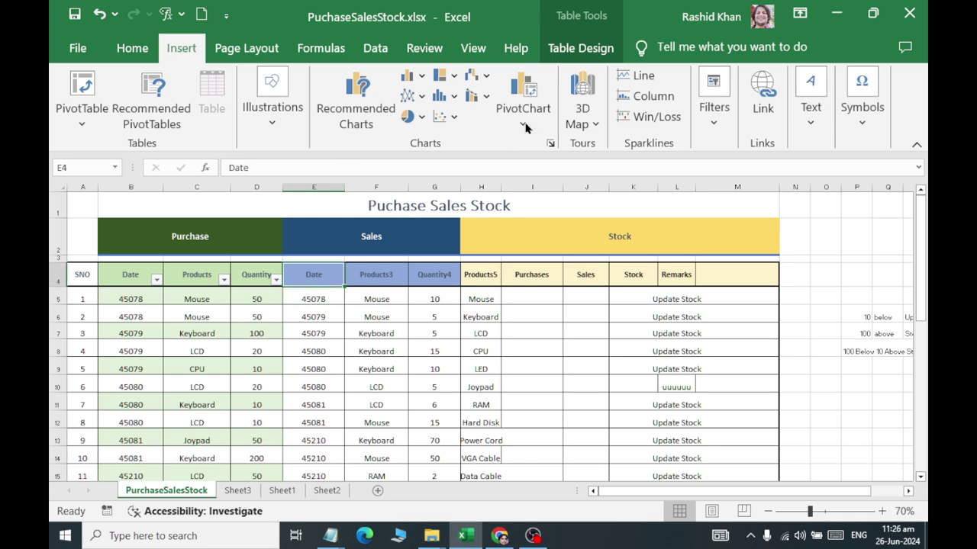
{"action": "left_click", "coordinate": [580, 50]}
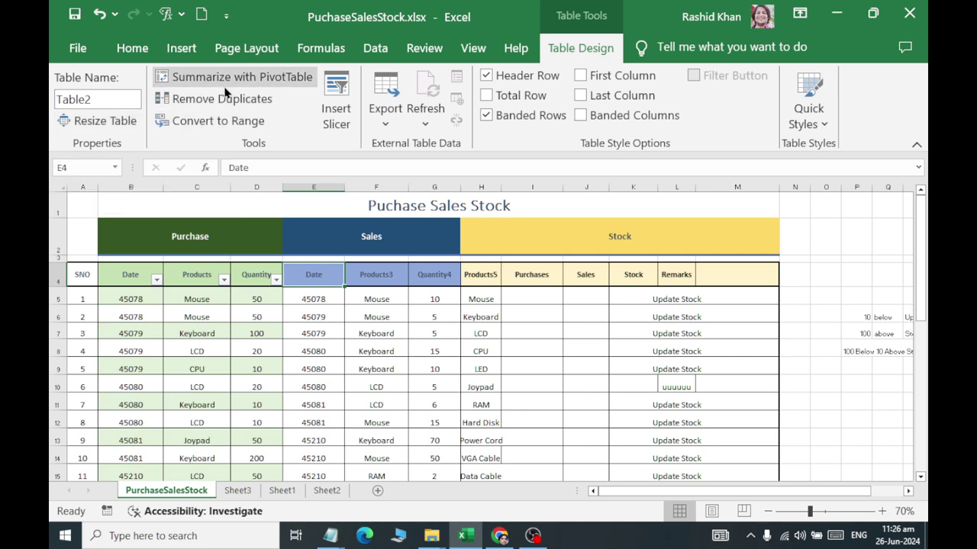
{"action": "left_click", "coordinate": [221, 121]}
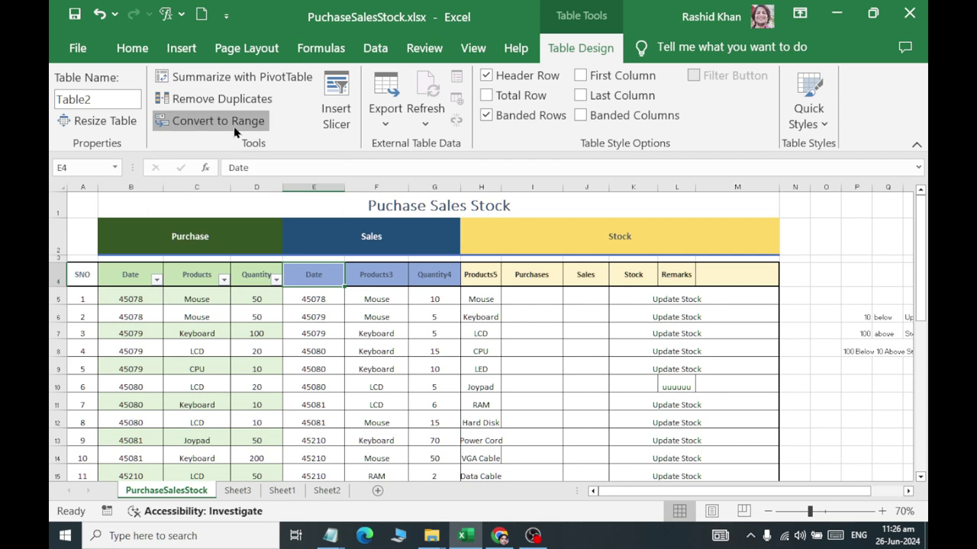
{"action": "left_click", "coordinate": [465, 306]}
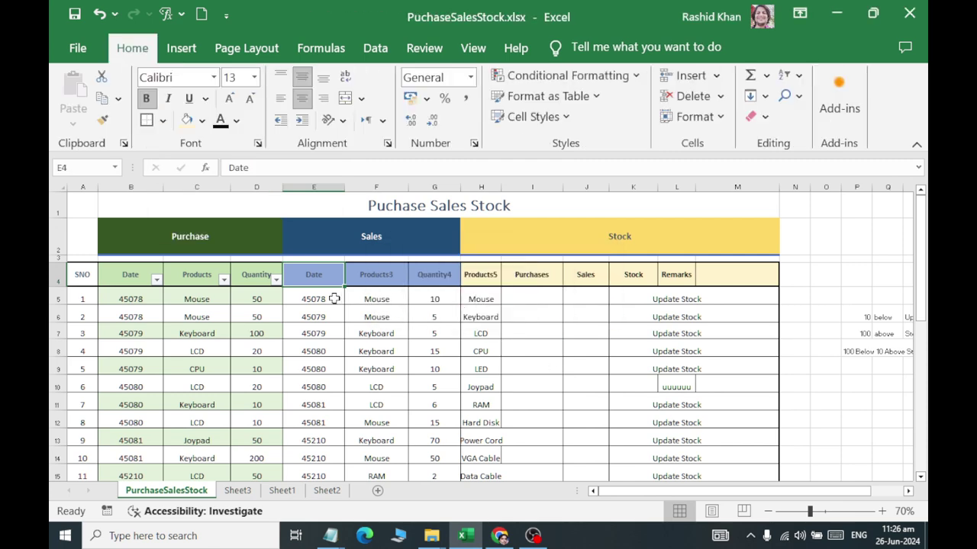
Step: Make E4:G30 a table with headers and filter buttons
{"action": "mouse_move", "coordinate": [323, 278]}
{"action": "left_mouse_down"}
{"action": "mouse_move", "coordinate": [412, 547]}
{"action": "mouse_move", "coordinate": [397, 392]}
{"action": "mouse_move", "coordinate": [415, 392]}
{"action": "left_mouse_up"}
{"action": "scroll", "coordinate": [429, 392], "scroll_direction": "up", "scroll_amount": 6}
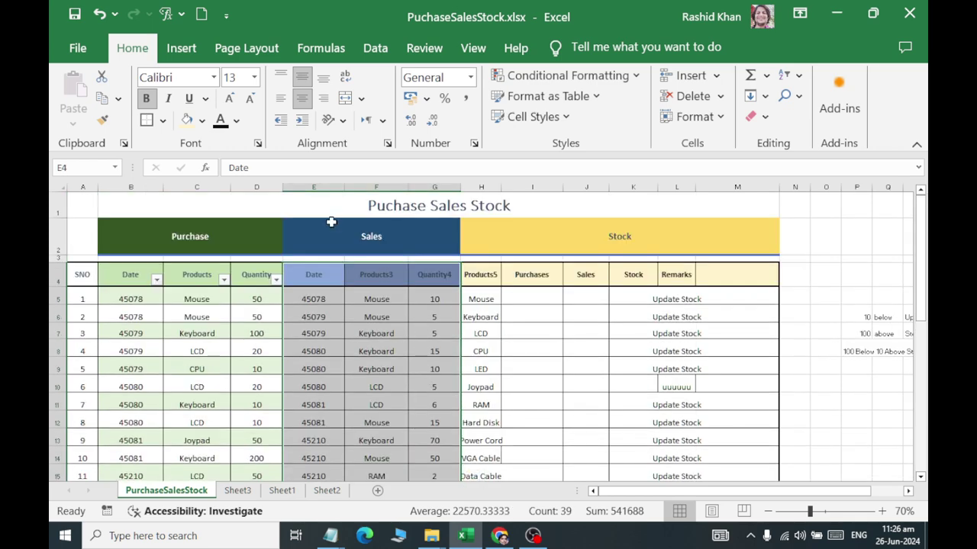
{"action": "left_click", "coordinate": [177, 51]}
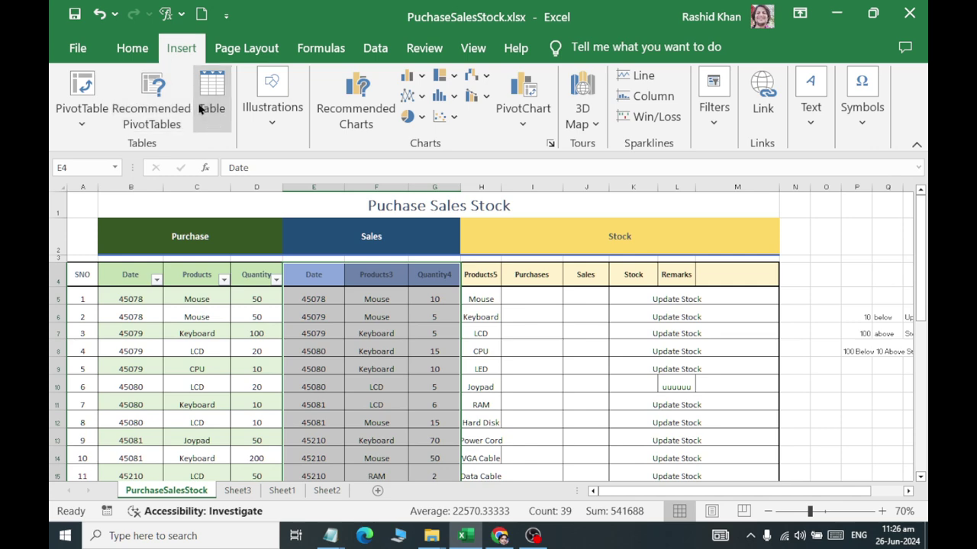
{"action": "left_click", "coordinate": [212, 100]}
{"action": "left_click", "coordinate": [247, 236]}
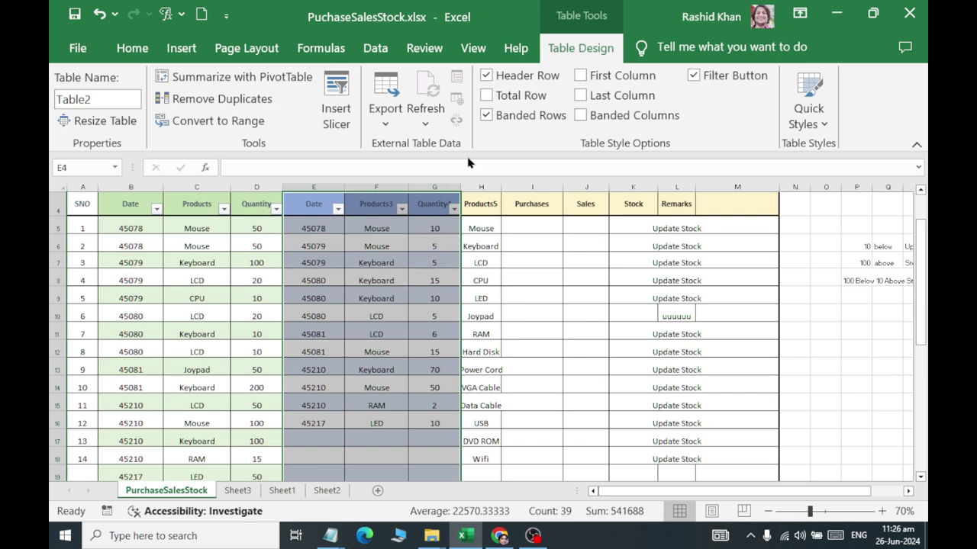
Step: Widen column H to fit the Products5 header
{"action": "left_click", "coordinate": [810, 119]}
{"action": "left_click", "coordinate": [813, 125]}
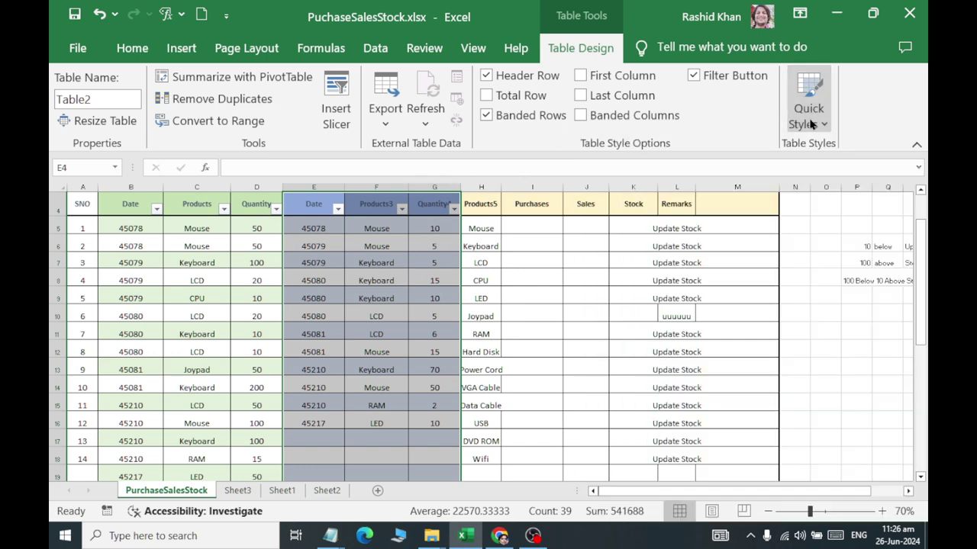
{"action": "scroll", "coordinate": [584, 240], "scroll_direction": "up", "scroll_amount": 1}
{"action": "left_click", "coordinate": [475, 279]}
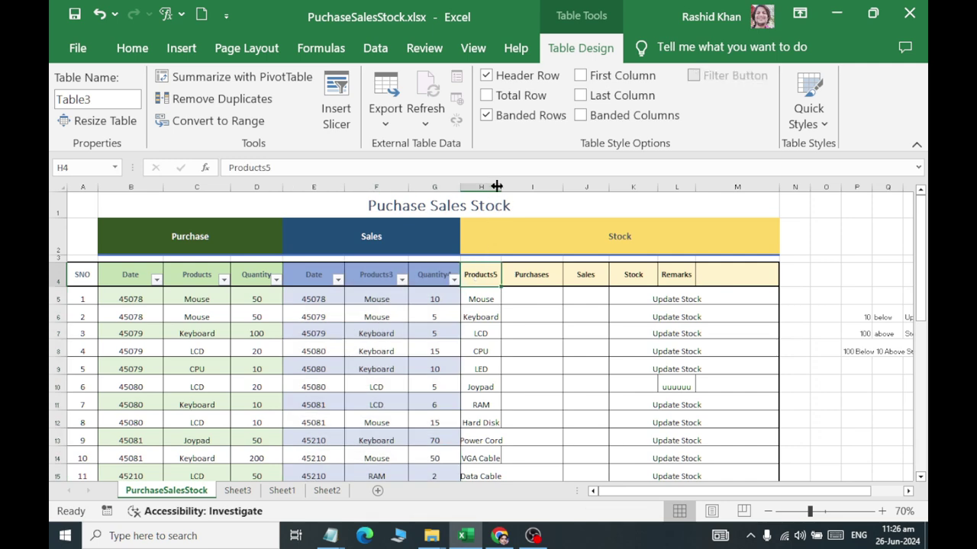
{"action": "left_click_drag", "start_coordinate": [501, 187], "coordinate": [530, 187]}
Step: Apply a gold banded table style to the Stock range H4:M30
{"action": "left_click_drag", "start_coordinate": [495, 279], "coordinate": [727, 381]}
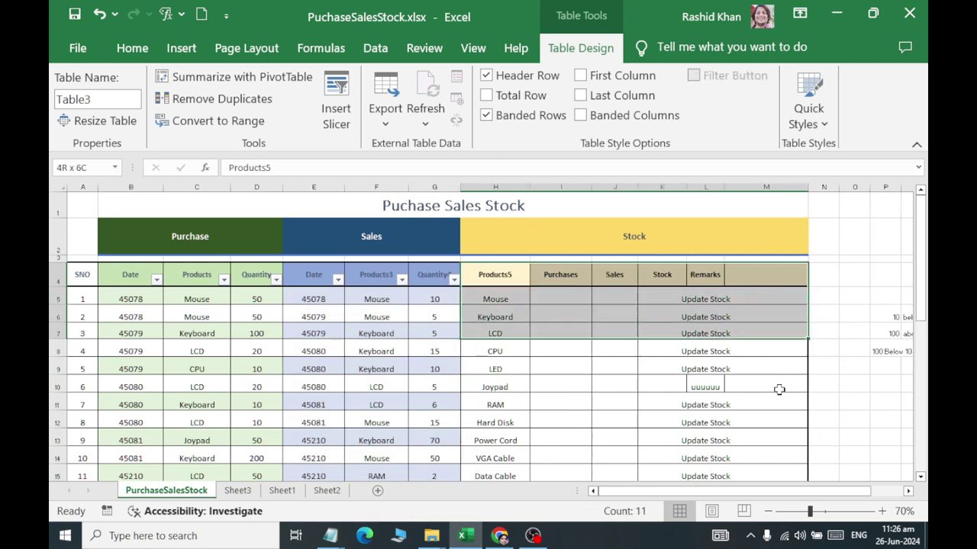
{"action": "scroll", "coordinate": [727, 382], "scroll_direction": "up", "scroll_amount": 6}
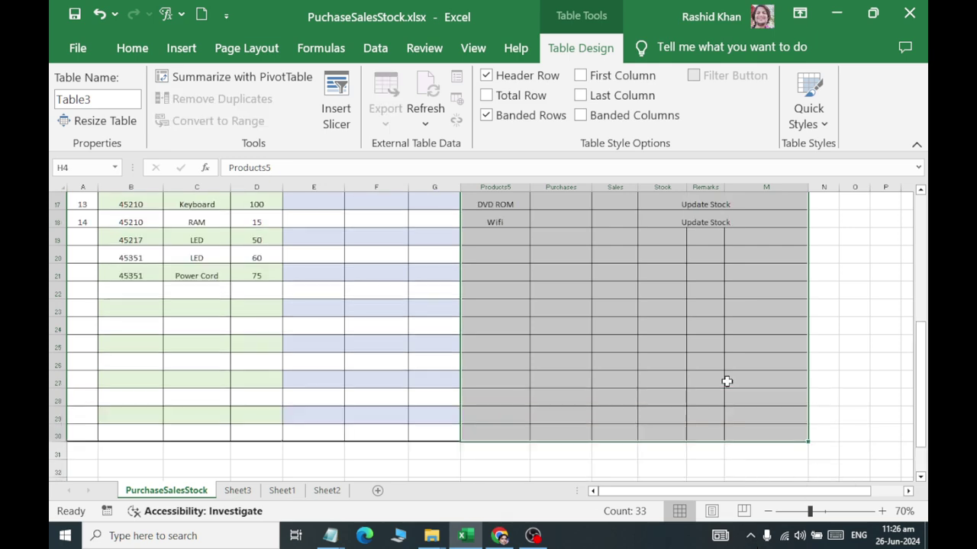
{"action": "left_click", "coordinate": [183, 49]}
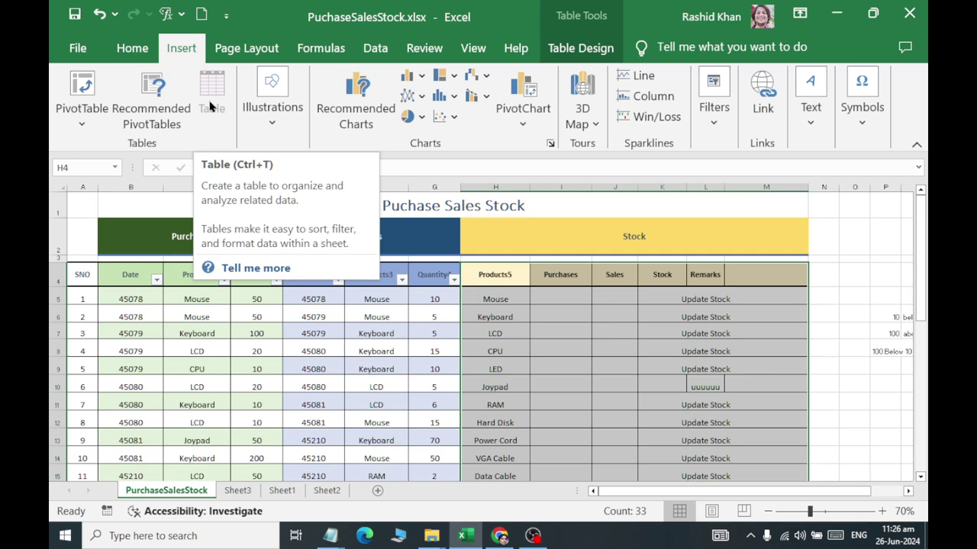
{"action": "left_click", "coordinate": [581, 59]}
{"action": "left_click", "coordinate": [807, 109]}
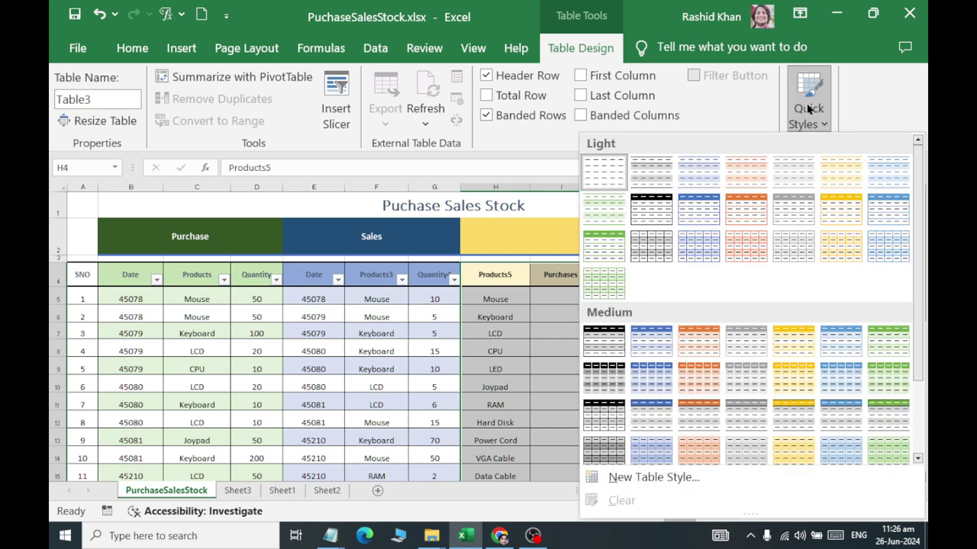
{"action": "left_click", "coordinate": [783, 377]}
{"action": "left_click", "coordinate": [714, 356]}
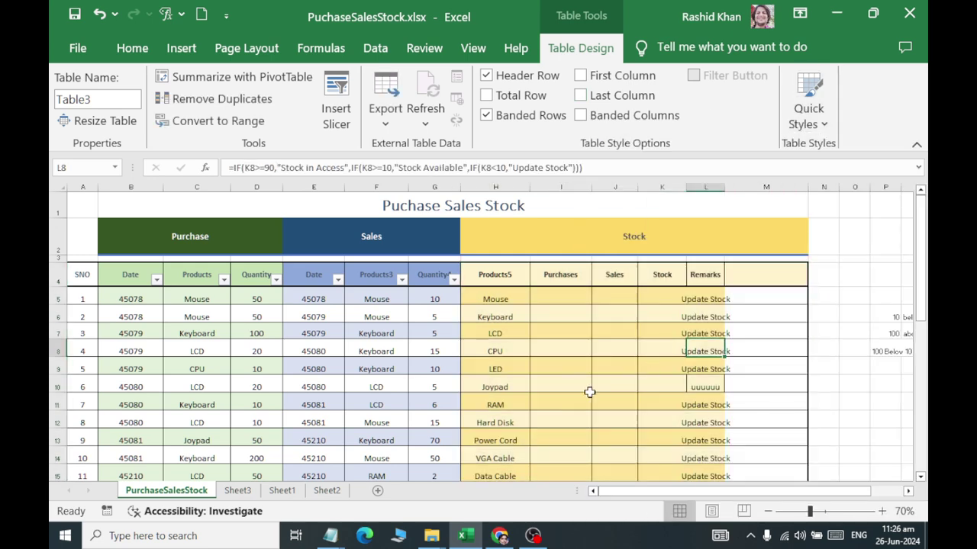
Step: Unmerge the Stock heading and the 'Puchase Sales Stock' title
{"action": "left_click", "coordinate": [730, 315]}
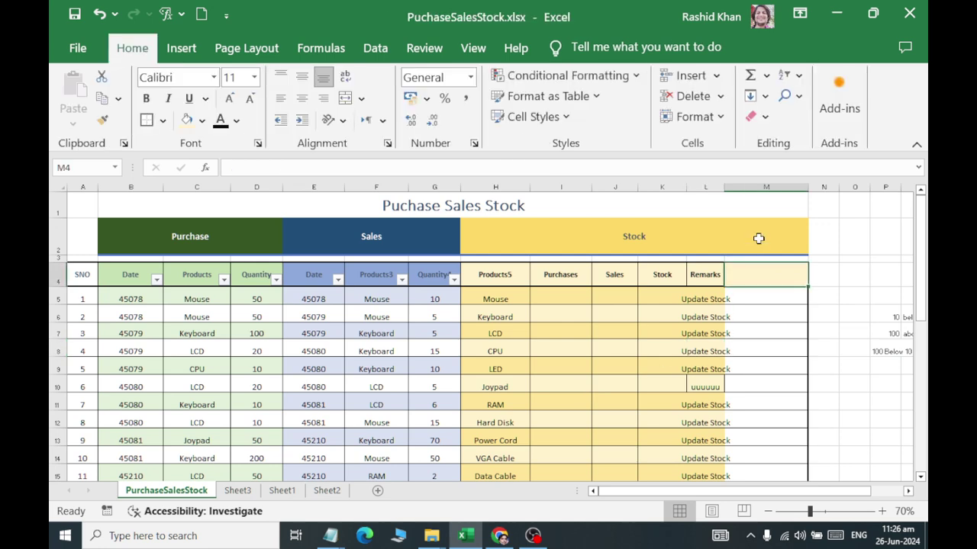
{"action": "left_click", "coordinate": [759, 250]}
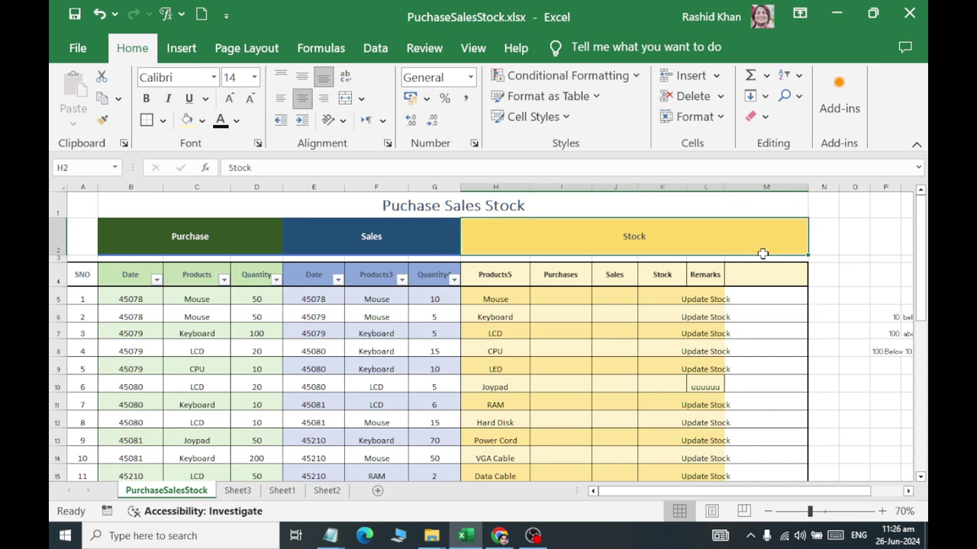
{"action": "left_click", "coordinate": [345, 103]}
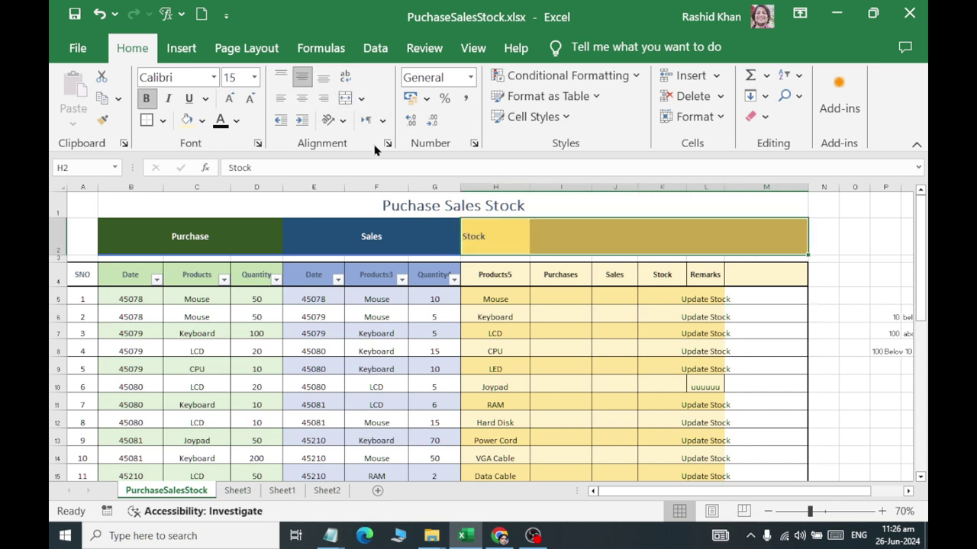
{"action": "left_click", "coordinate": [585, 204]}
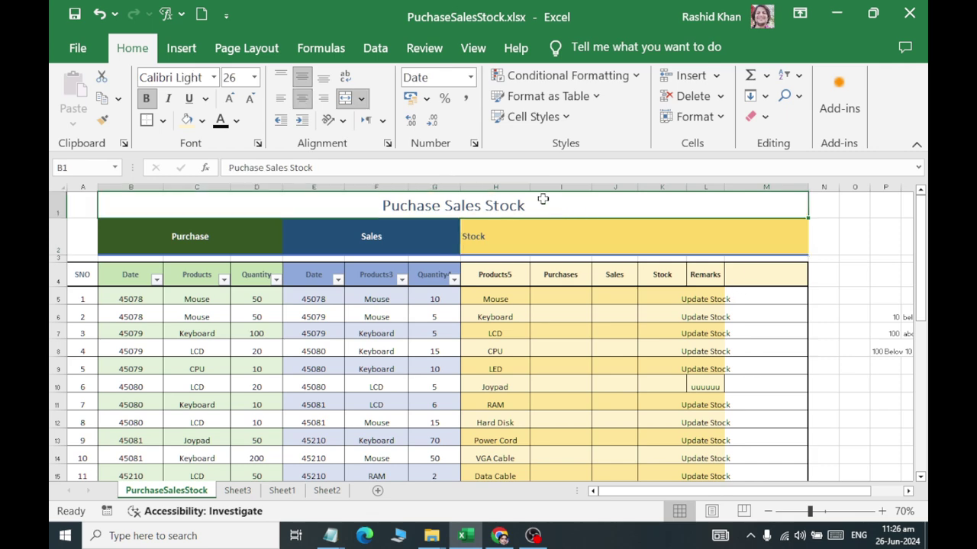
{"action": "left_click", "coordinate": [345, 100]}
Step: Delete the entire empty column M
{"action": "left_click", "coordinate": [766, 243]}
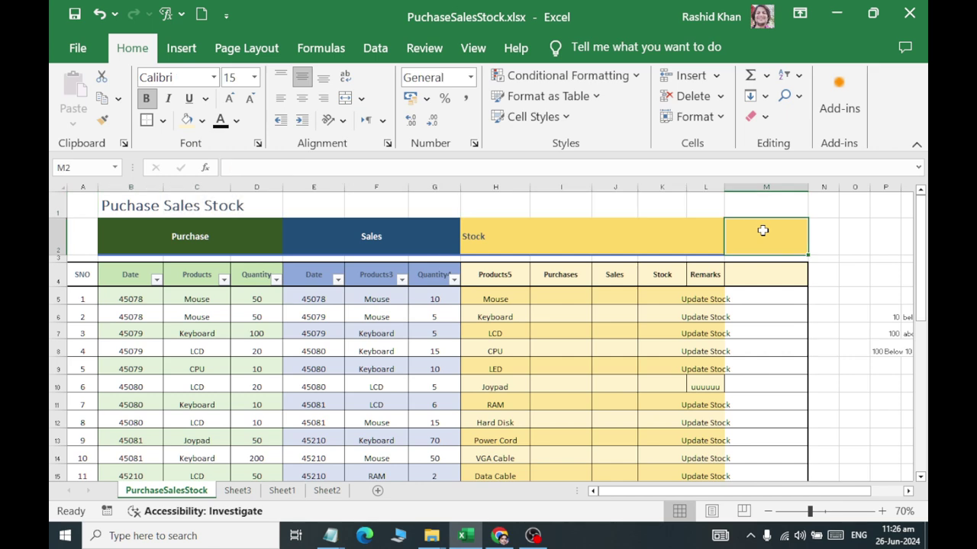
{"action": "left_click", "coordinate": [784, 315]}
{"action": "right_click", "coordinate": [784, 315]}
{"action": "left_click", "coordinate": [595, 207]}
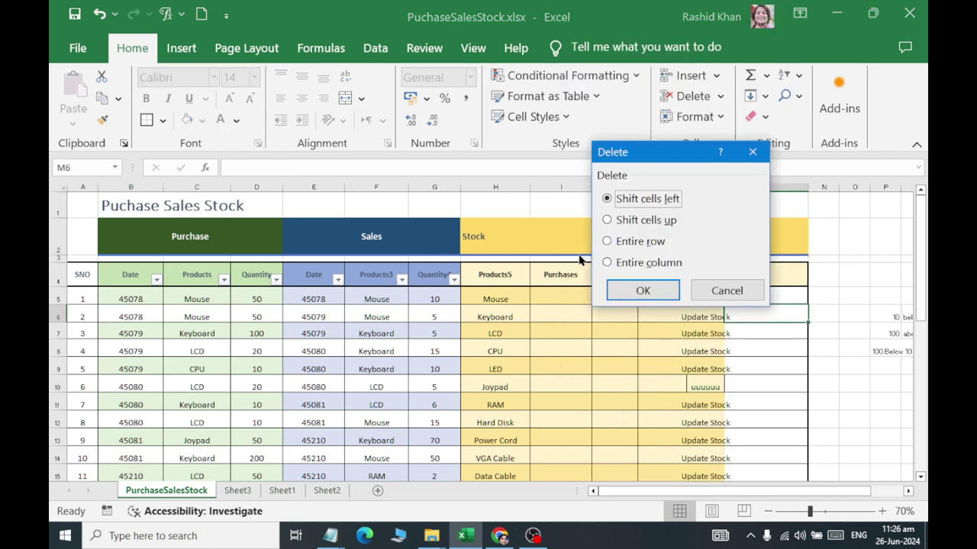
{"action": "left_click", "coordinate": [631, 262]}
{"action": "left_click", "coordinate": [642, 291]}
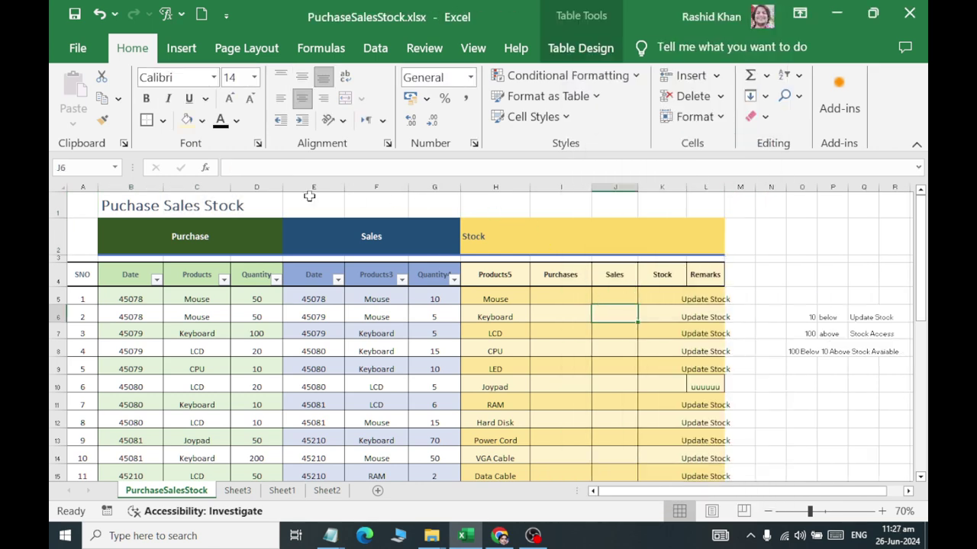
Step: Merge and center the title across A1:L1 and widen the Remarks column
{"action": "left_click_drag", "start_coordinate": [89, 206], "coordinate": [710, 206]}
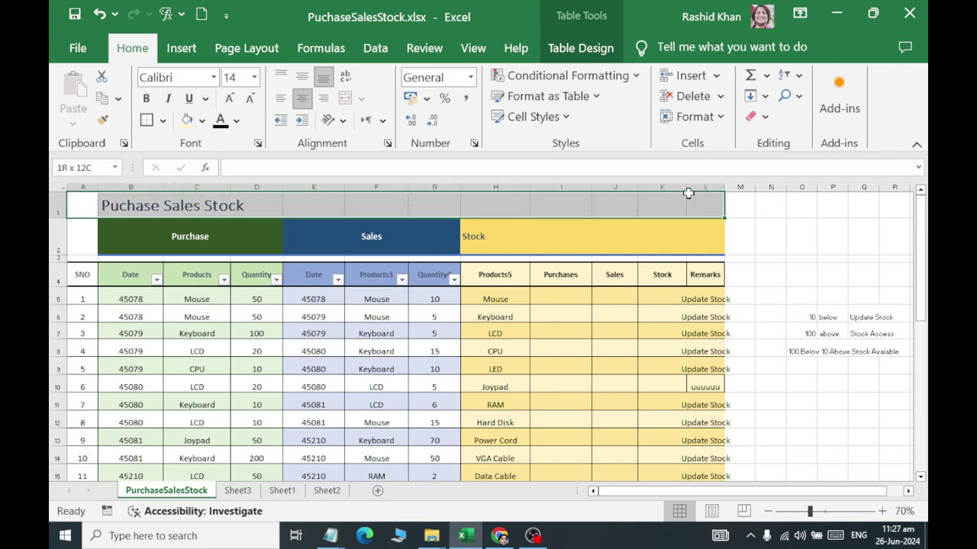
{"action": "left_click", "coordinate": [348, 104]}
{"action": "left_click", "coordinate": [661, 316]}
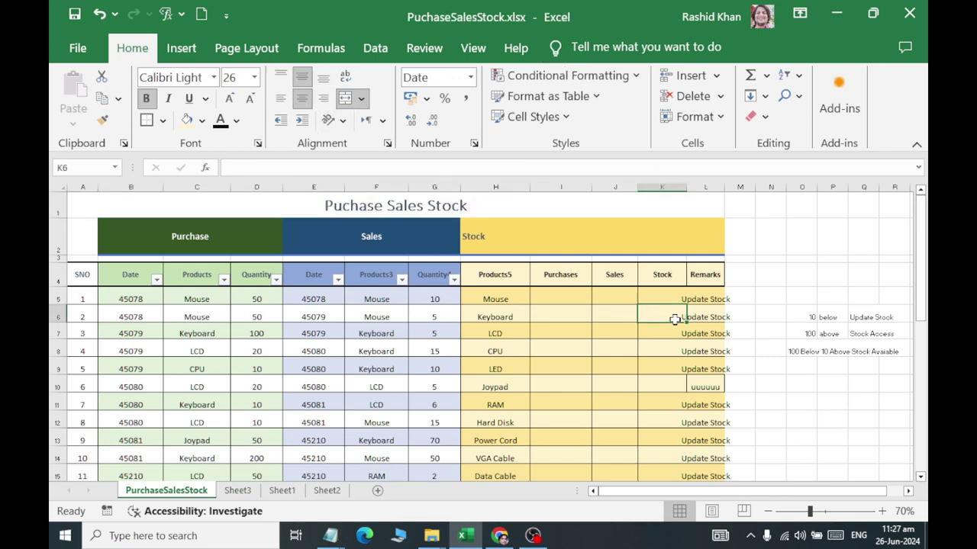
{"action": "left_click_drag", "start_coordinate": [724, 188], "coordinate": [762, 198]}
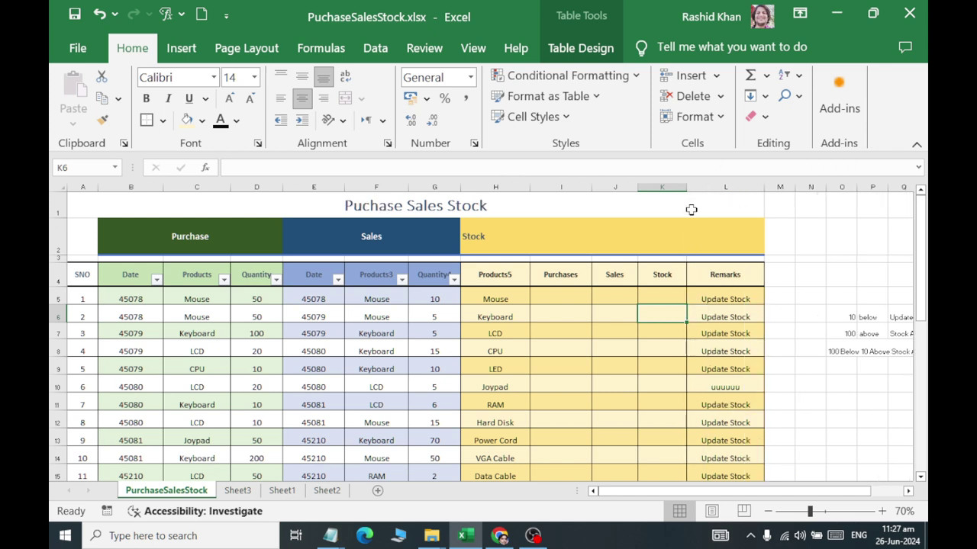
{"action": "left_click", "coordinate": [497, 275]}
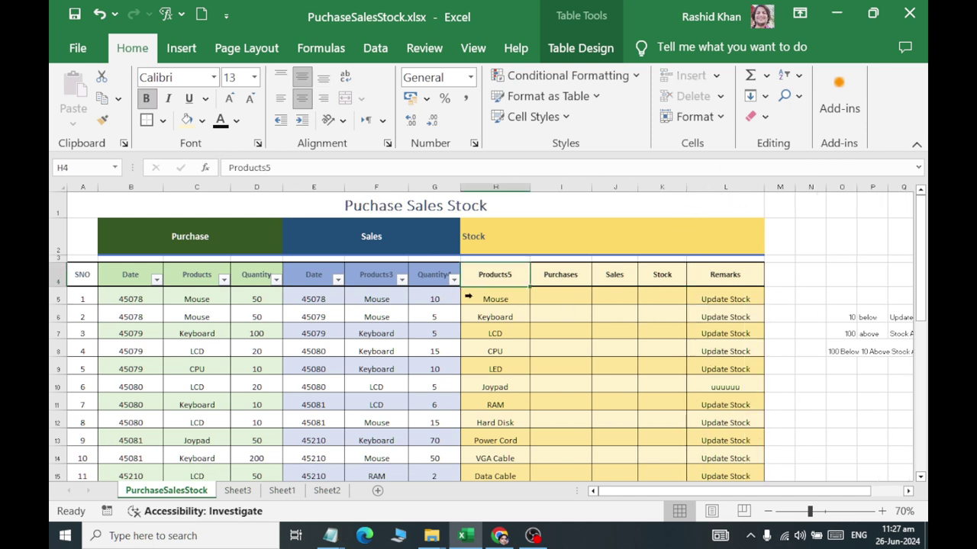
Step: Apply Light Yellow, Table Style Light 19, to the Stock table from its Products5 header
{"action": "left_click", "coordinate": [562, 291]}
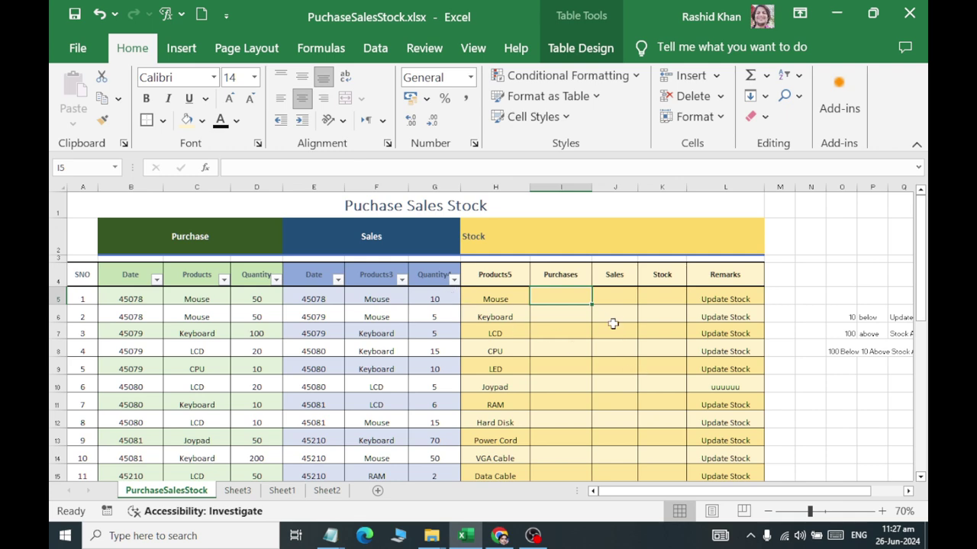
{"action": "scroll", "coordinate": [614, 317], "scroll_direction": "down", "scroll_amount": 2}
{"action": "scroll", "coordinate": [615, 311], "scroll_direction": "up", "scroll_amount": 2}
{"action": "left_click", "coordinate": [523, 274]}
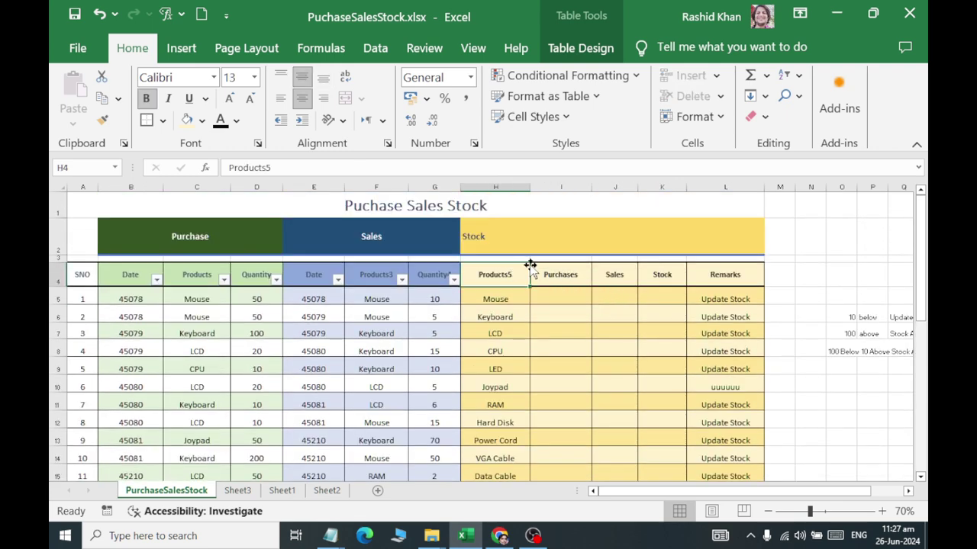
{"action": "left_click", "coordinate": [569, 54]}
{"action": "left_click", "coordinate": [817, 114]}
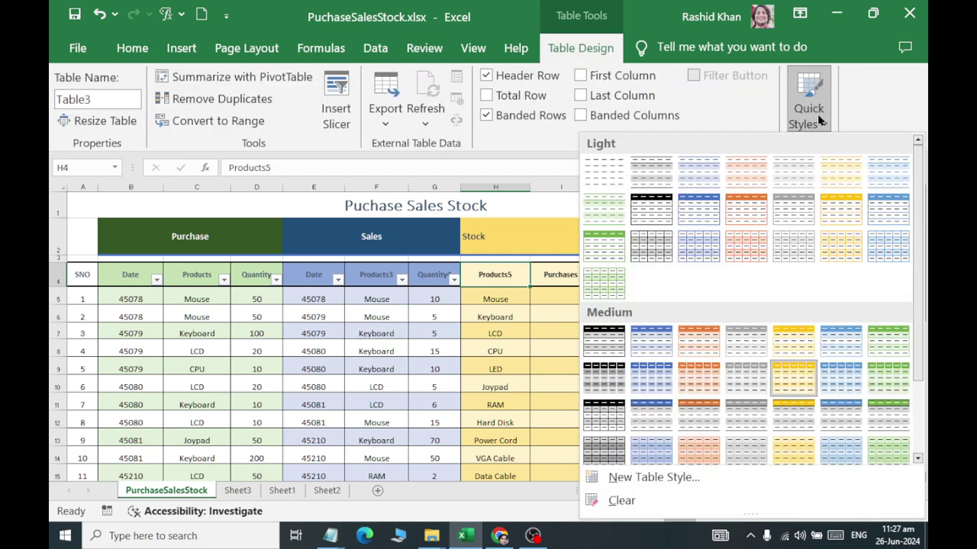
{"action": "left_click", "coordinate": [840, 245]}
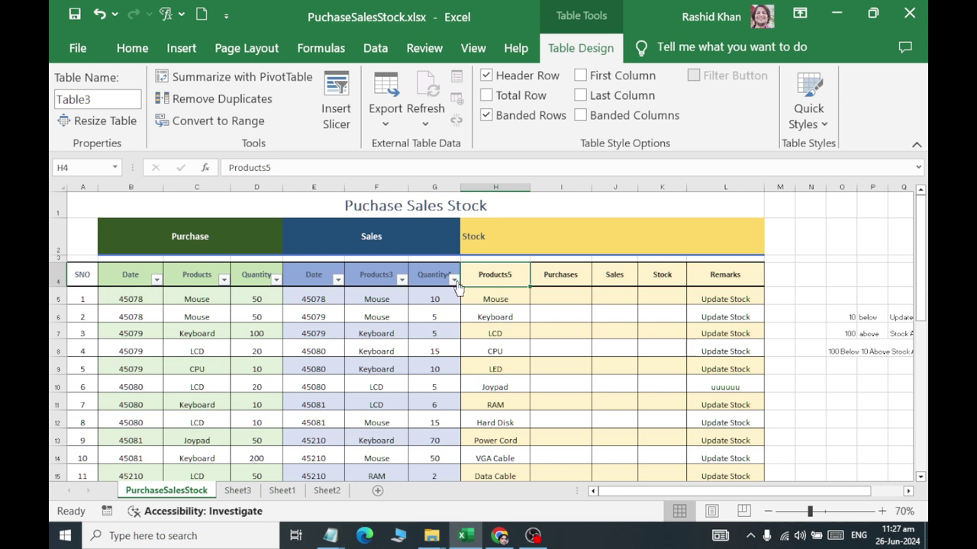
Step: Turn off the filter buttons on the Sales and Purchase tables
{"action": "left_click", "coordinate": [377, 316]}
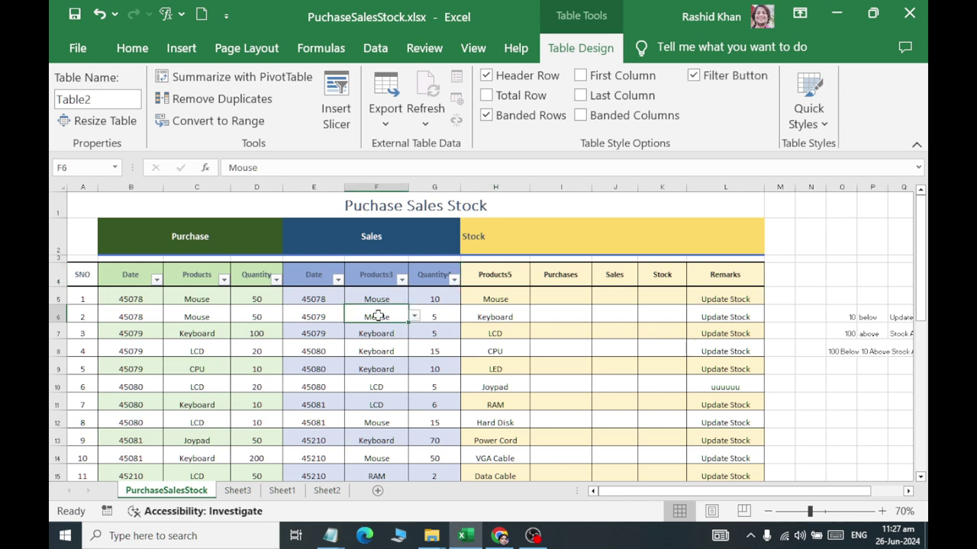
{"action": "left_click", "coordinate": [693, 77]}
{"action": "left_click", "coordinate": [208, 316]}
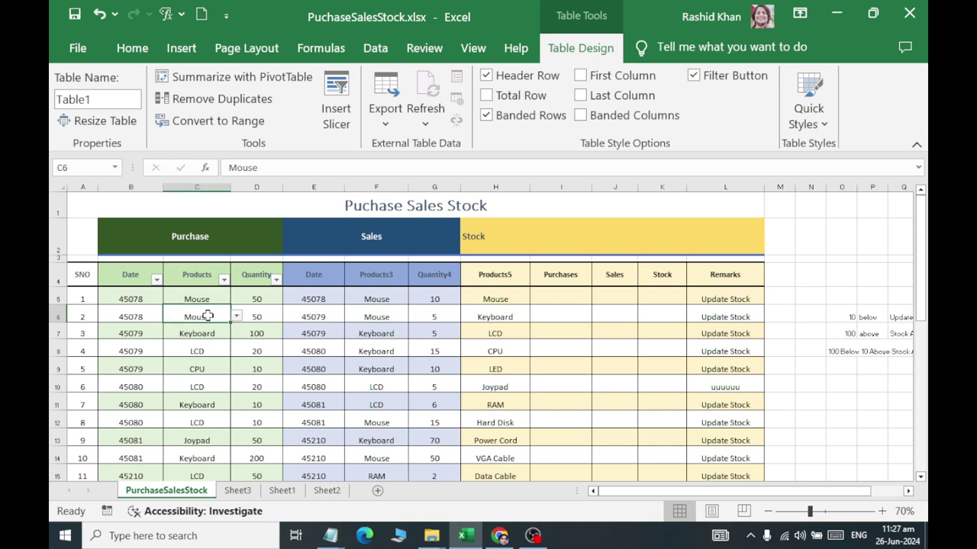
{"action": "left_click", "coordinate": [693, 75]}
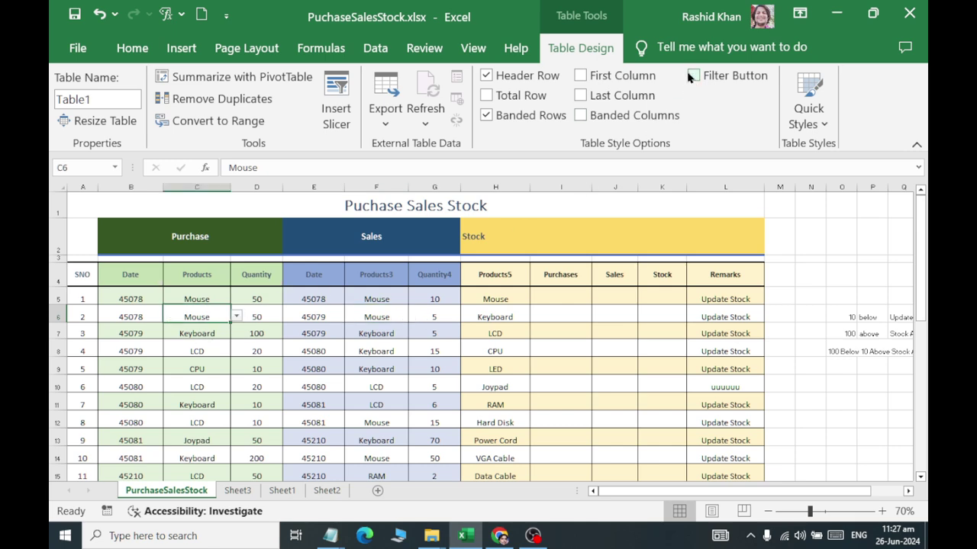
Step: Select the Stock table H4:L30 and convert it to a plain range
{"action": "left_click", "coordinate": [570, 355]}
{"action": "left_click", "coordinate": [642, 305]}
{"action": "left_click", "coordinate": [631, 275]}
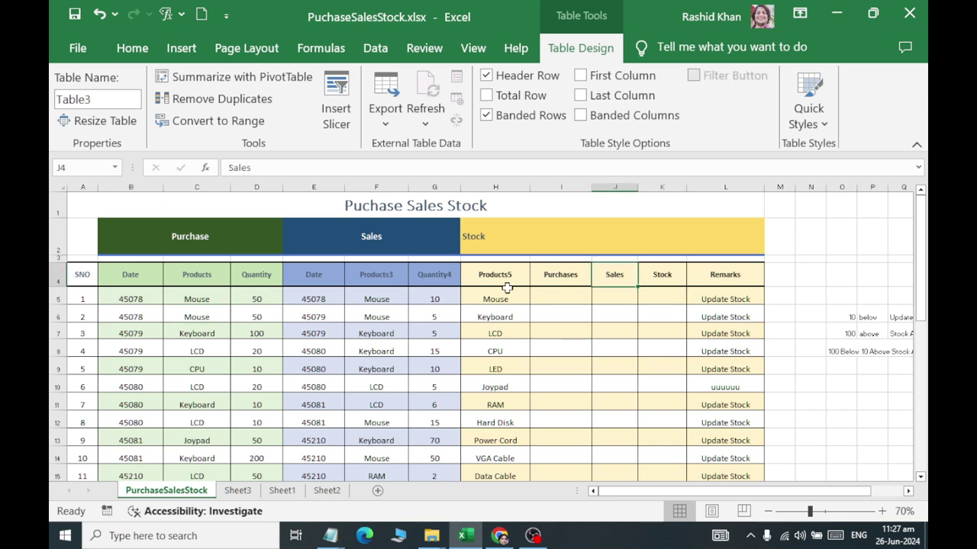
{"action": "left_click_drag", "start_coordinate": [487, 278], "coordinate": [726, 512]}
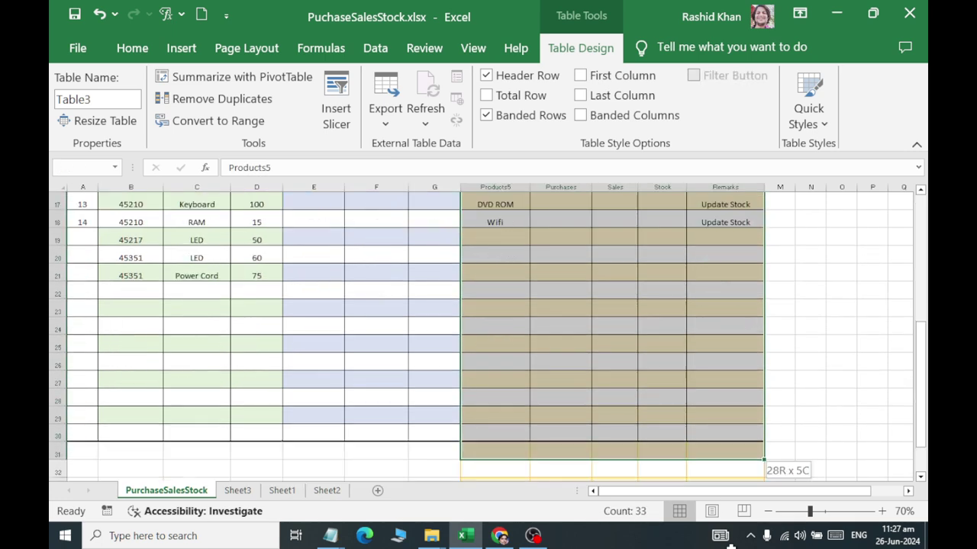
{"action": "left_click_drag", "start_coordinate": [727, 512], "coordinate": [711, 362]}
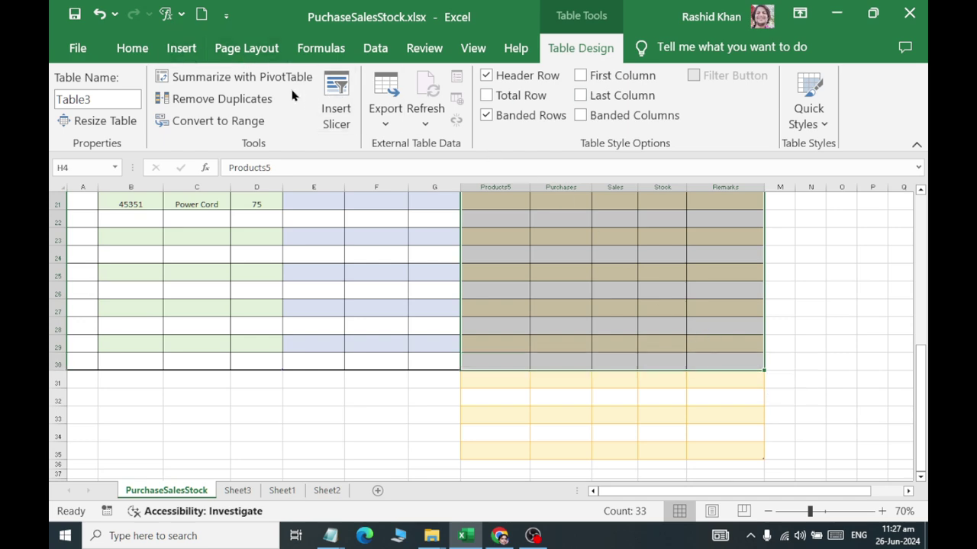
{"action": "left_click", "coordinate": [221, 121]}
{"action": "left_click", "coordinate": [465, 306]}
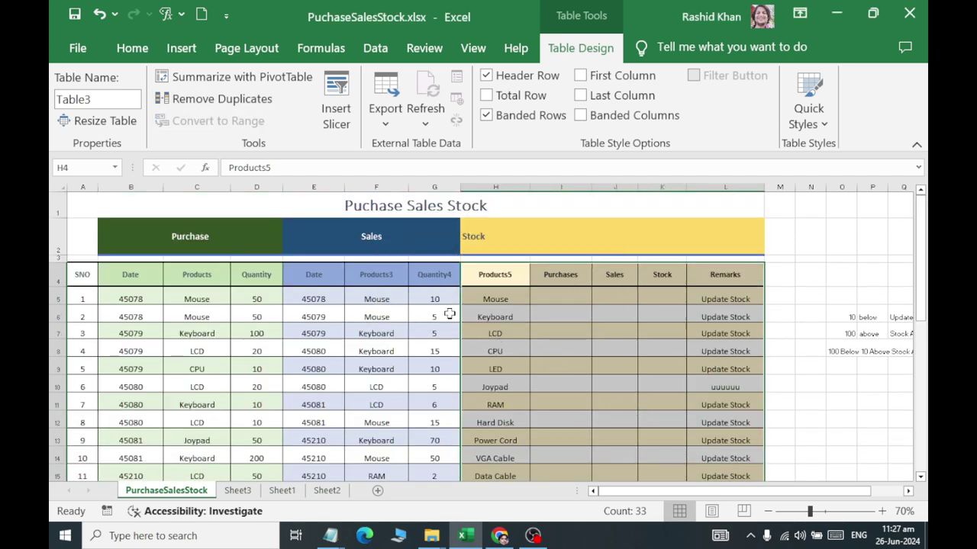
Step: Create a new Stock table from that range with its filter buttons turned off
{"action": "left_click", "coordinate": [181, 53]}
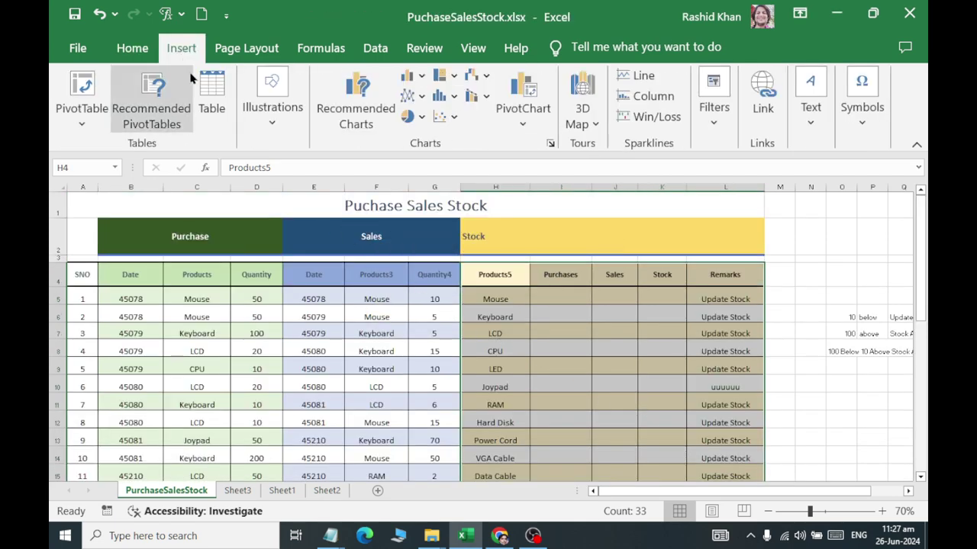
{"action": "left_click", "coordinate": [212, 91]}
{"action": "left_click", "coordinate": [264, 226]}
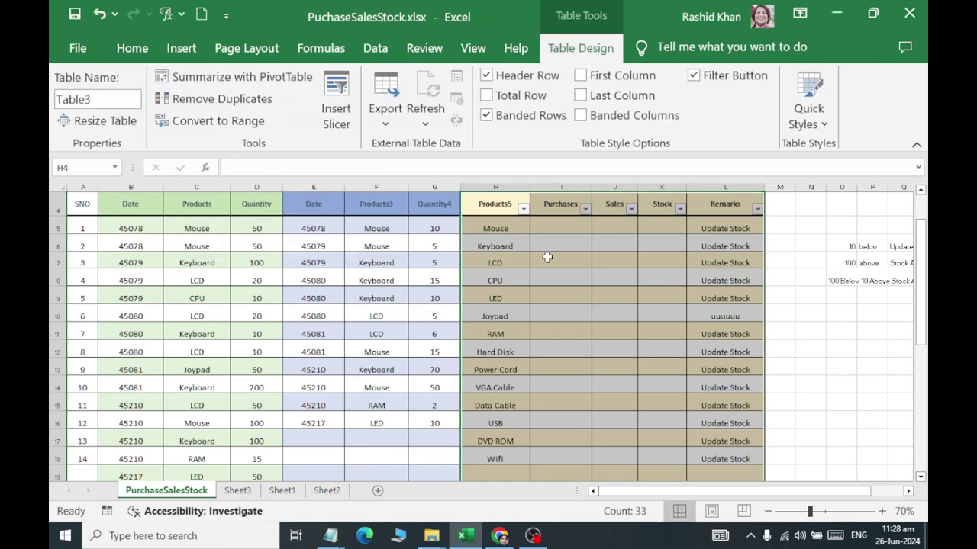
{"action": "left_click", "coordinate": [600, 245]}
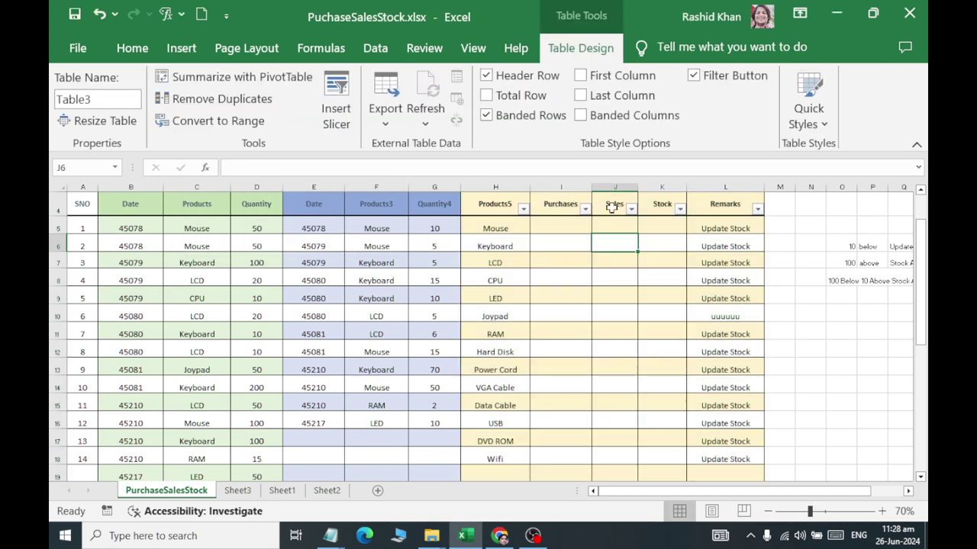
{"action": "left_click", "coordinate": [693, 75]}
{"action": "scroll", "coordinate": [637, 314], "scroll_direction": "down", "scroll_amount": 2}
{"action": "scroll", "coordinate": [636, 314], "scroll_direction": "down", "scroll_amount": 4}
{"action": "scroll", "coordinate": [636, 314], "scroll_direction": "down", "scroll_amount": 1}
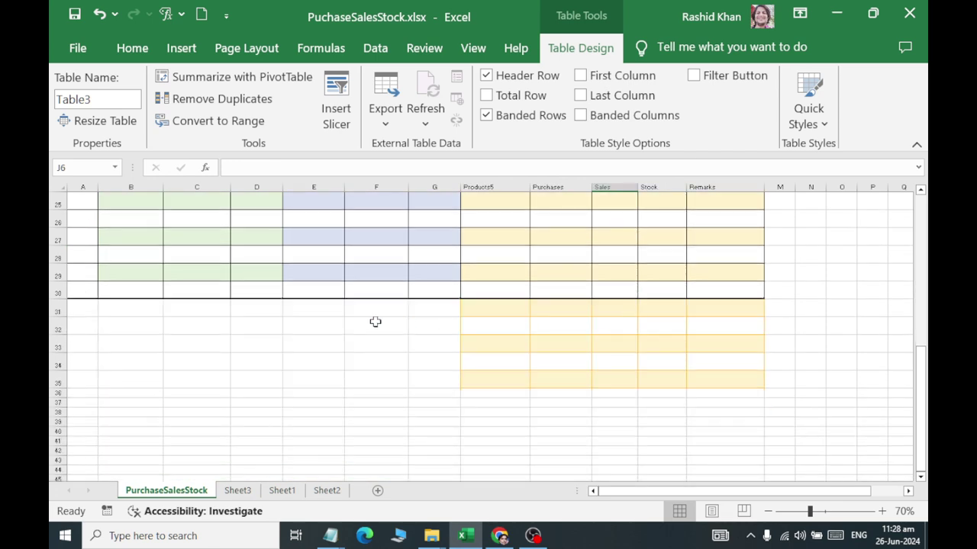
Step: Delete the entire empty rows 31 to 40
{"action": "left_click_drag", "start_coordinate": [74, 315], "coordinate": [801, 430]}
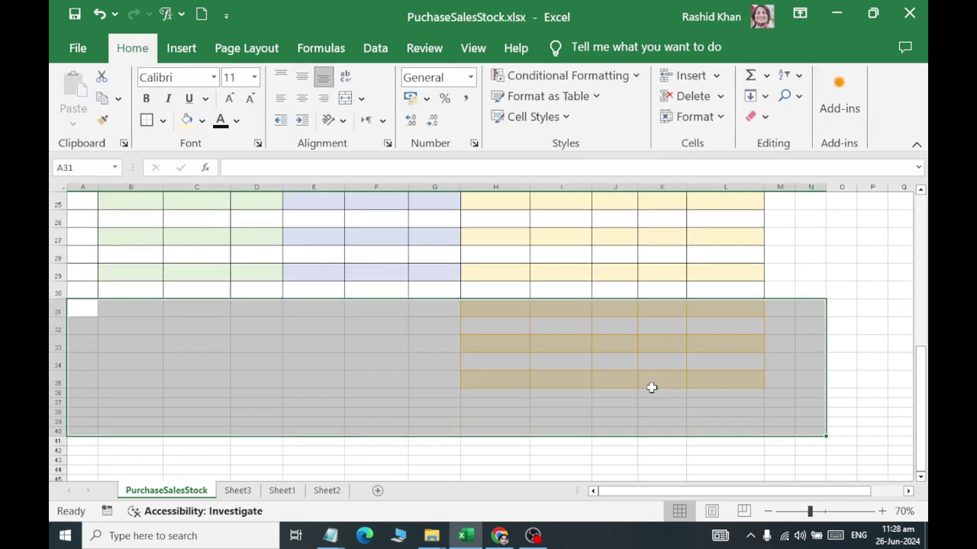
{"action": "right_click", "coordinate": [649, 388]}
{"action": "left_click", "coordinate": [702, 207]}
{"action": "left_click", "coordinate": [664, 238]}
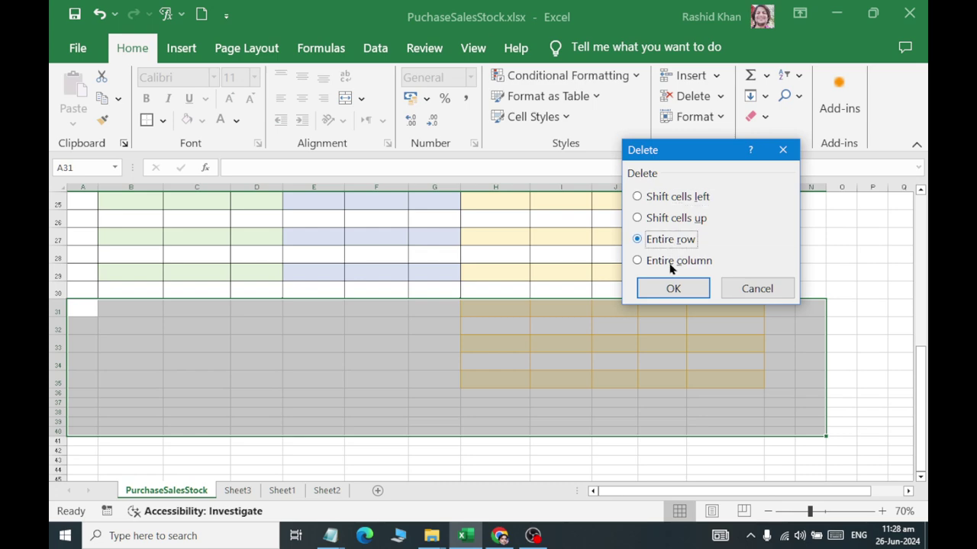
{"action": "left_click", "coordinate": [671, 289]}
Step: Merge and center the Stock heading across H2:L2
{"action": "left_click", "coordinate": [575, 356]}
{"action": "scroll", "coordinate": [576, 355], "scroll_direction": "up", "scroll_amount": 3}
{"action": "scroll", "coordinate": [545, 331], "scroll_direction": "up", "scroll_amount": 5}
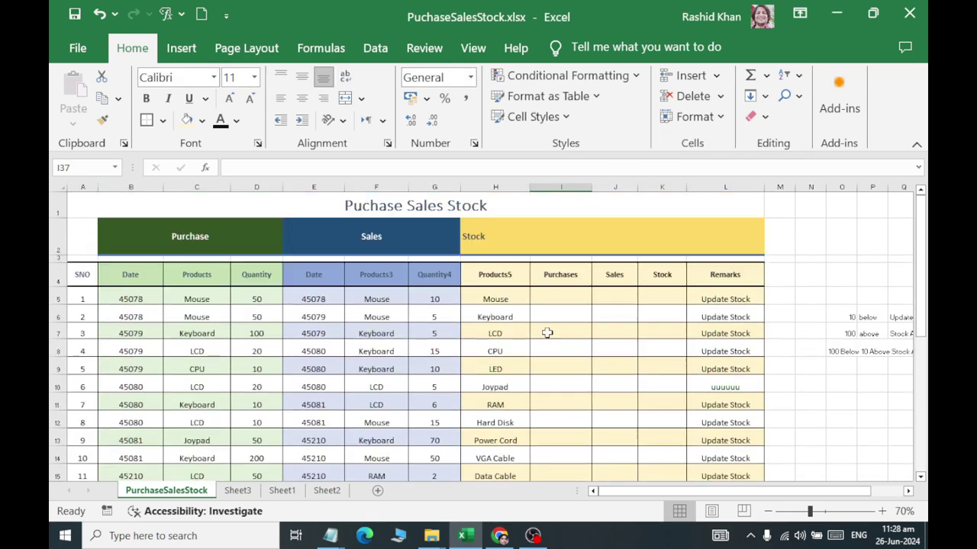
{"action": "left_click", "coordinate": [182, 343]}
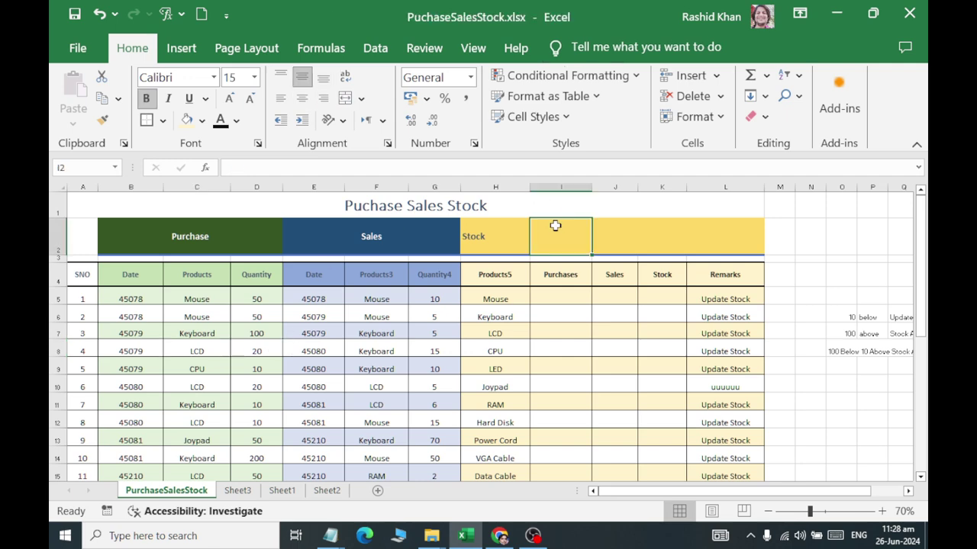
{"action": "left_click_drag", "start_coordinate": [511, 238], "coordinate": [734, 234]}
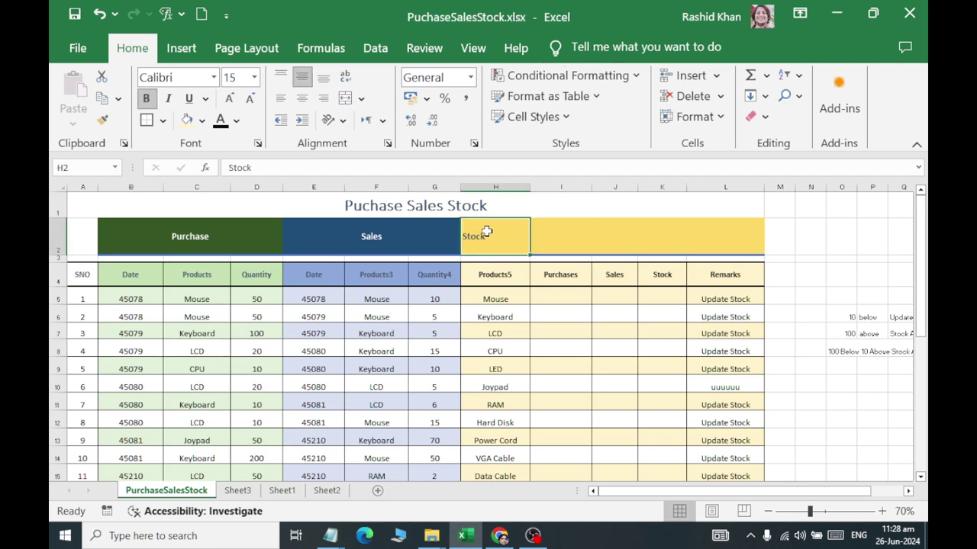
{"action": "left_click", "coordinate": [346, 97]}
{"action": "left_click", "coordinate": [361, 223]}
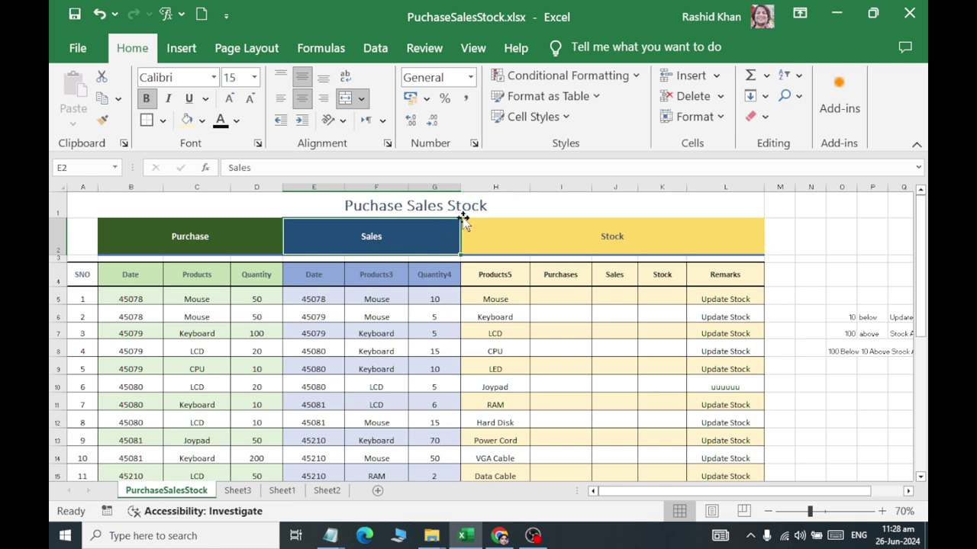
Step: Widen each of columns G, F, E, D, C and B to space out the tables
{"action": "left_click", "coordinate": [465, 223]}
{"action": "left_click_drag", "start_coordinate": [461, 187], "coordinate": [499, 188]}
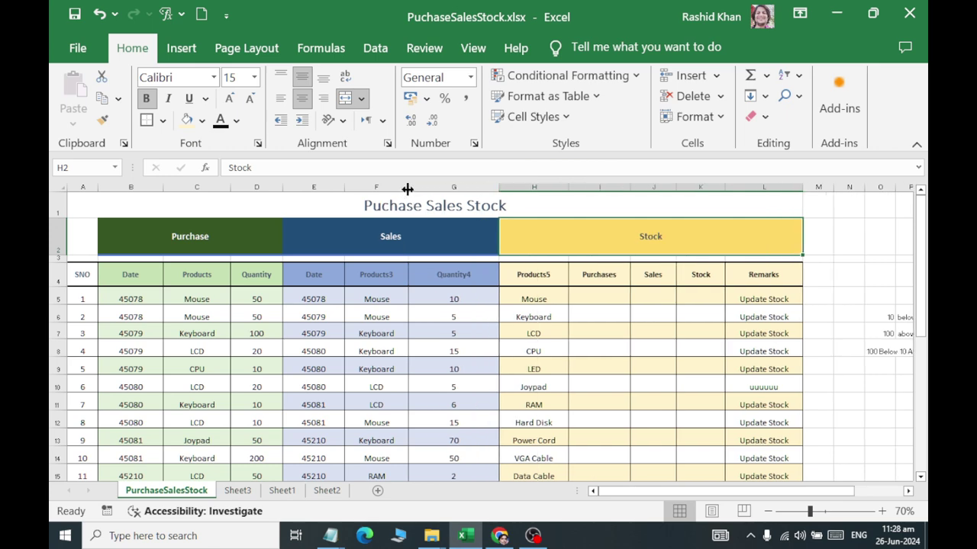
{"action": "left_click_drag", "start_coordinate": [408, 188], "coordinate": [452, 188]}
{"action": "left_click_drag", "start_coordinate": [344, 184], "coordinate": [386, 187]}
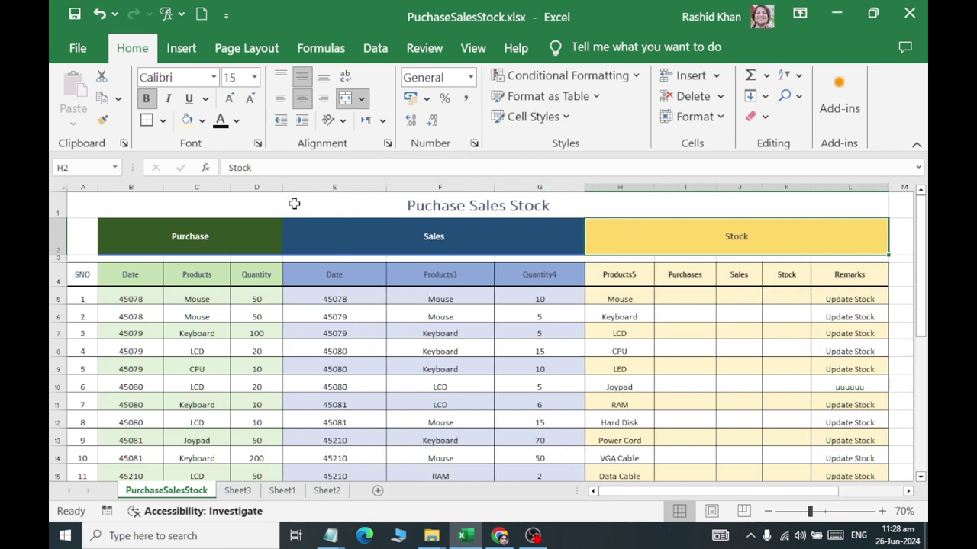
{"action": "left_click_drag", "start_coordinate": [282, 188], "coordinate": [315, 188]}
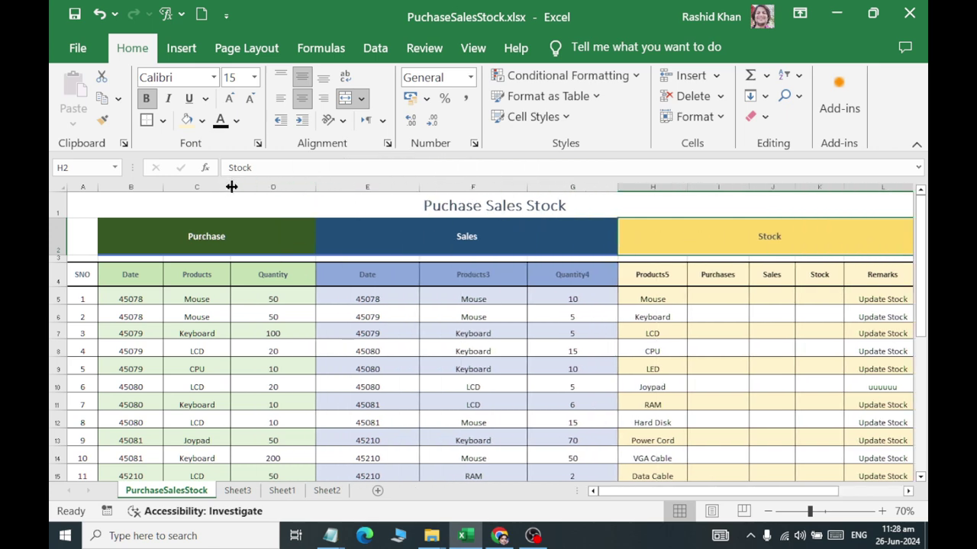
{"action": "left_click_drag", "start_coordinate": [231, 187], "coordinate": [268, 188]}
{"action": "left_click_drag", "start_coordinate": [163, 188], "coordinate": [180, 188]}
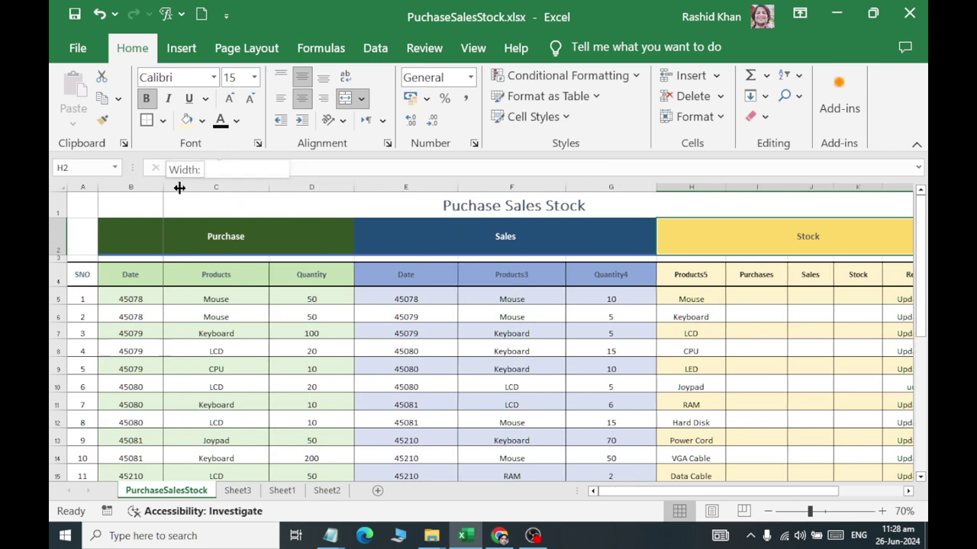
{"action": "left_click", "coordinate": [306, 372]}
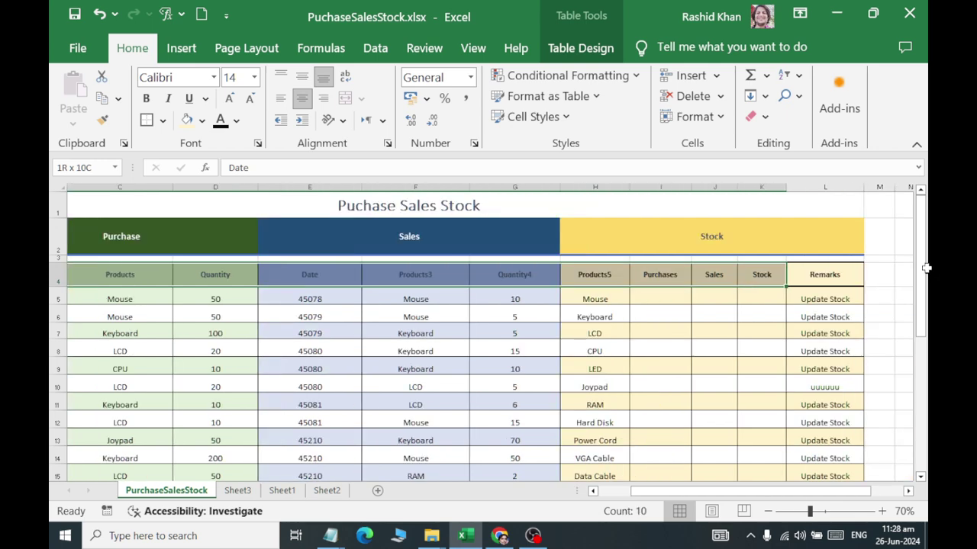
{"action": "left_click_drag", "start_coordinate": [333, 276], "coordinate": [371, 282]}
{"action": "left_click", "coordinate": [371, 282]}
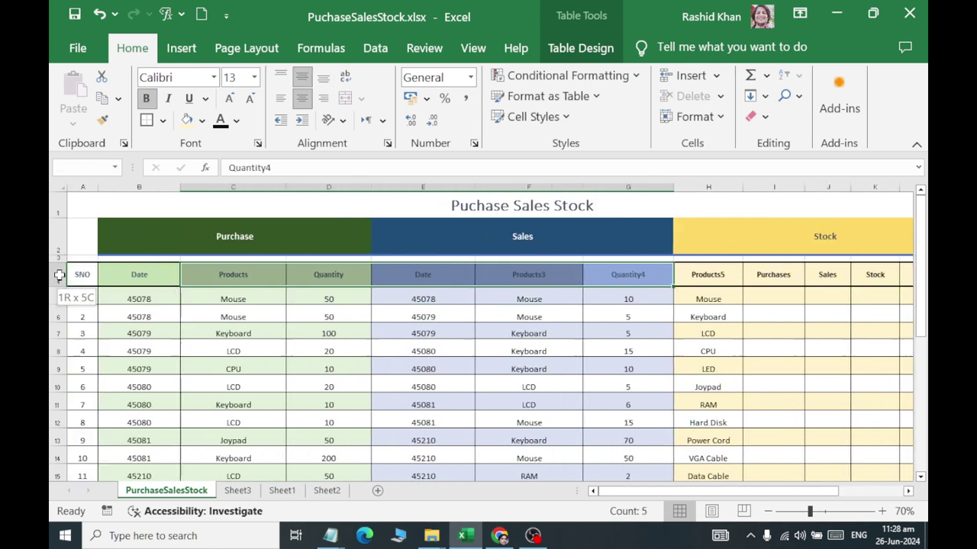
{"action": "left_click_drag", "start_coordinate": [286, 277], "coordinate": [135, 275]}
Step: Give the Purchase table a pink banded table style
{"action": "left_click", "coordinate": [233, 422]}
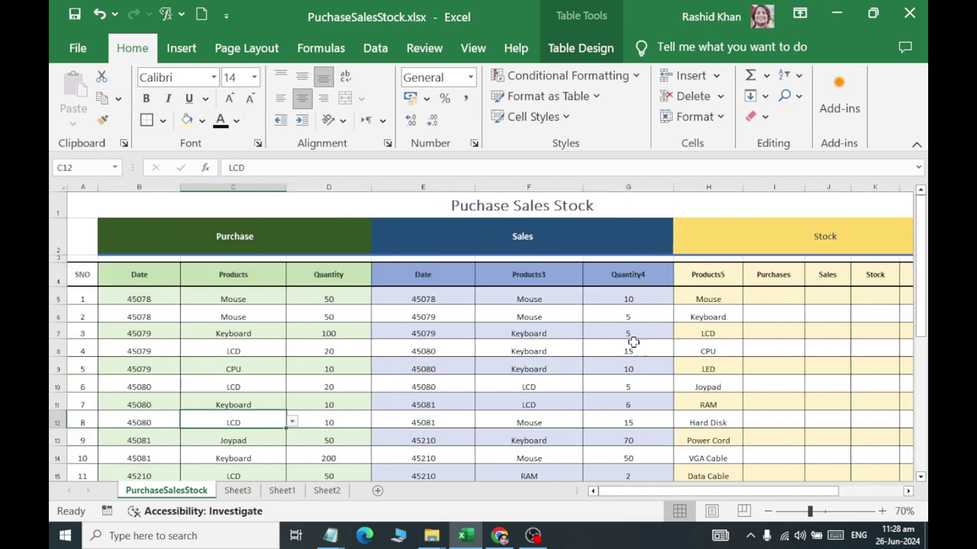
{"action": "left_click", "coordinate": [200, 331]}
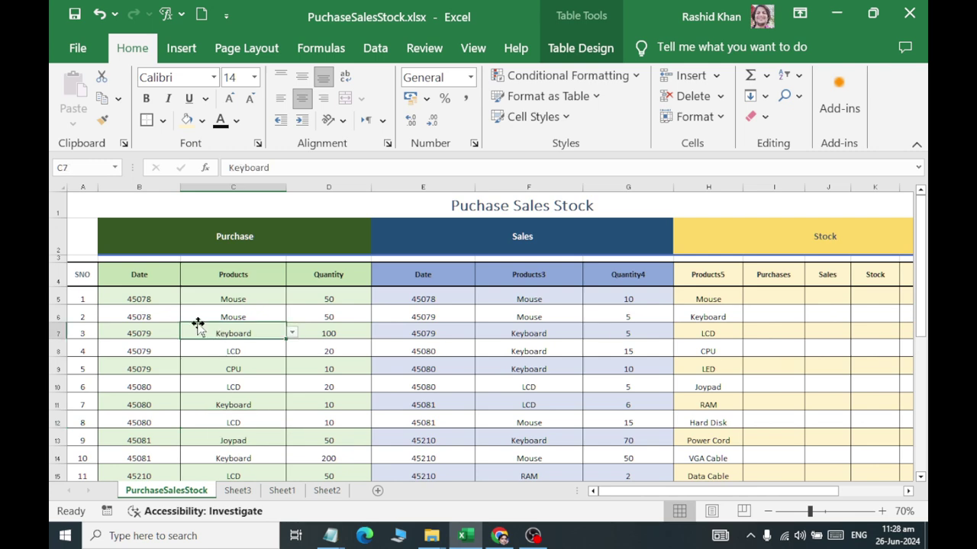
{"action": "left_click", "coordinate": [181, 46]}
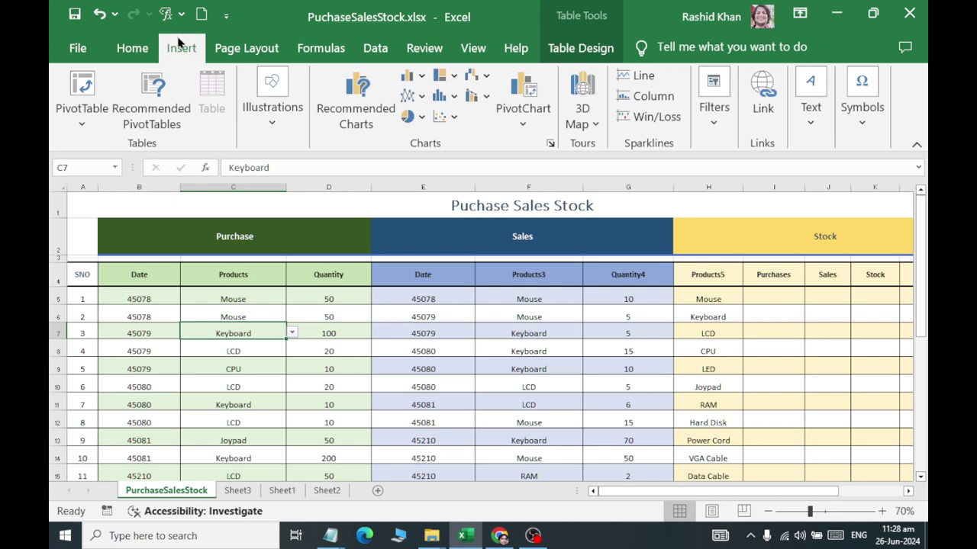
{"action": "left_click", "coordinate": [580, 48]}
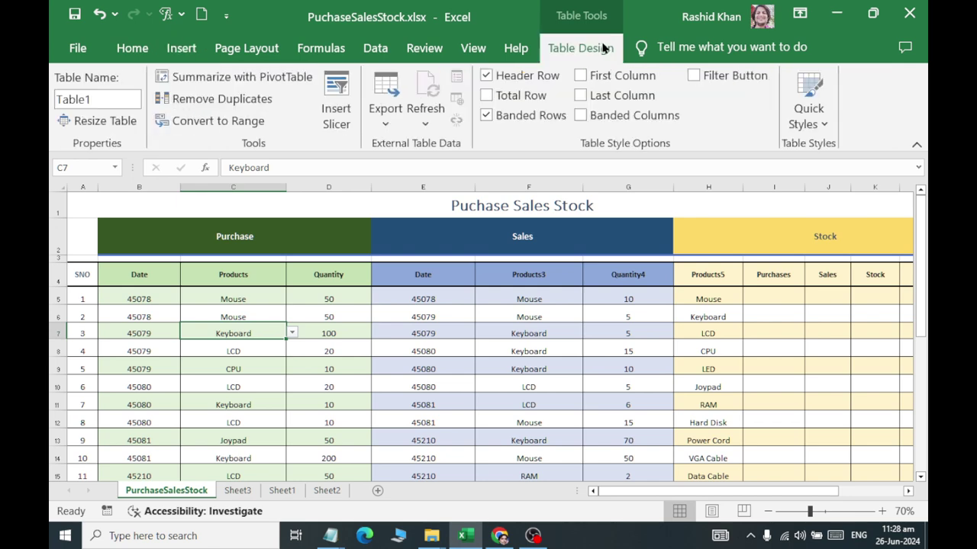
{"action": "left_click", "coordinate": [815, 120]}
{"action": "left_click", "coordinate": [741, 252]}
Step: Style the Sales table gray medium, after trying a light blue style
{"action": "left_click", "coordinate": [442, 316]}
{"action": "left_click", "coordinate": [809, 113]}
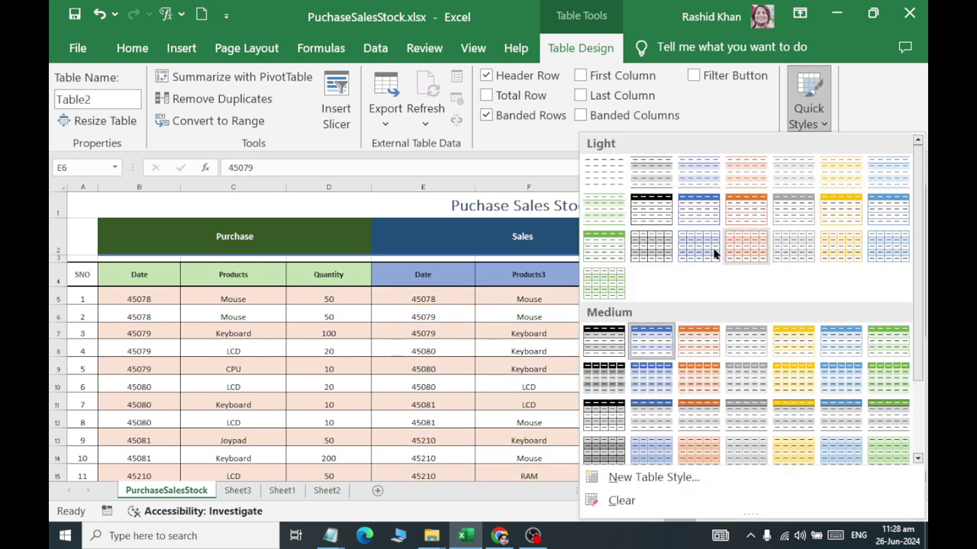
{"action": "left_click", "coordinate": [691, 247]}
{"action": "left_click", "coordinate": [809, 113]}
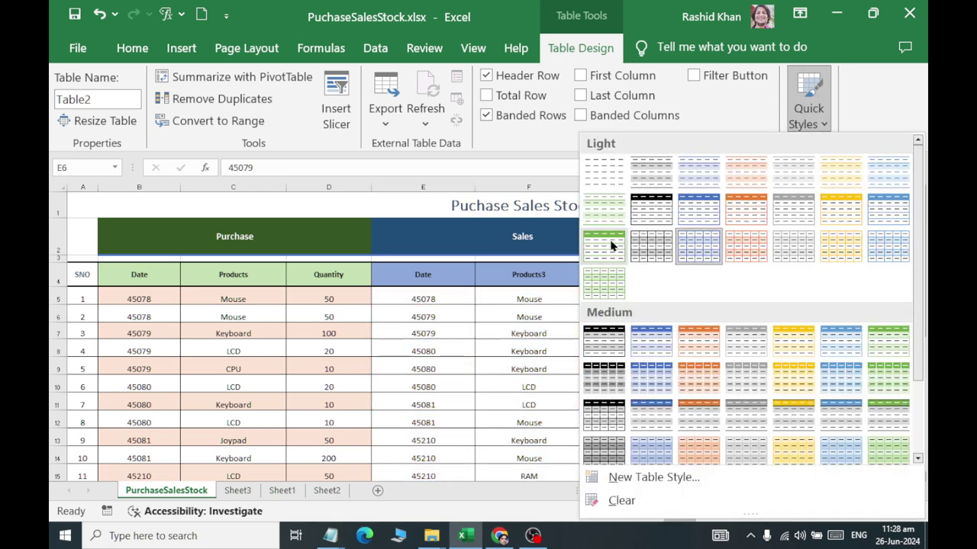
{"action": "key", "text": "Escape"}
{"action": "left_click", "coordinate": [809, 113]}
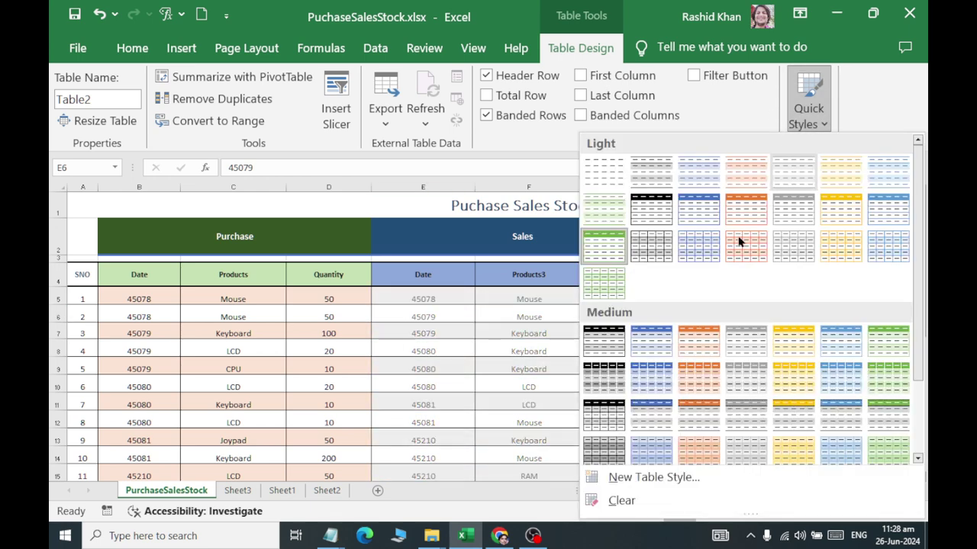
{"action": "left_click", "coordinate": [596, 368]}
Step: Try a yellow banded table style on the Stock table
{"action": "left_click", "coordinate": [791, 317]}
{"action": "left_click", "coordinate": [763, 279]}
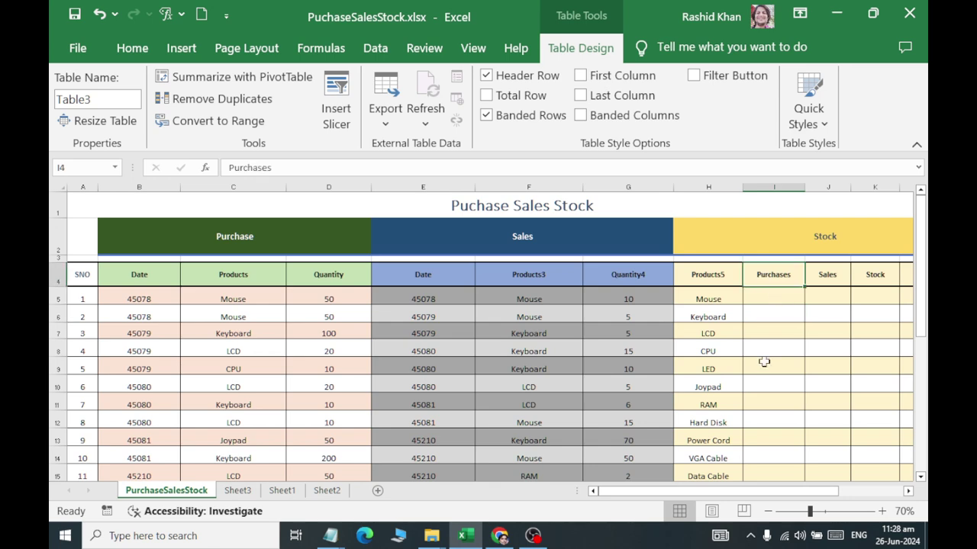
{"action": "left_click", "coordinate": [765, 363]}
{"action": "left_click", "coordinate": [809, 113]}
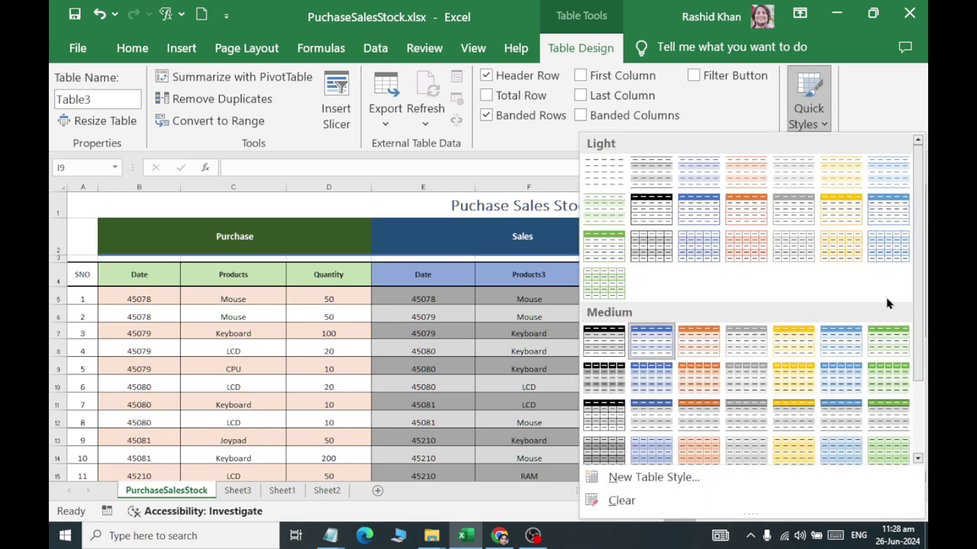
{"action": "left_click", "coordinate": [887, 256]}
{"action": "left_click", "coordinate": [768, 283]}
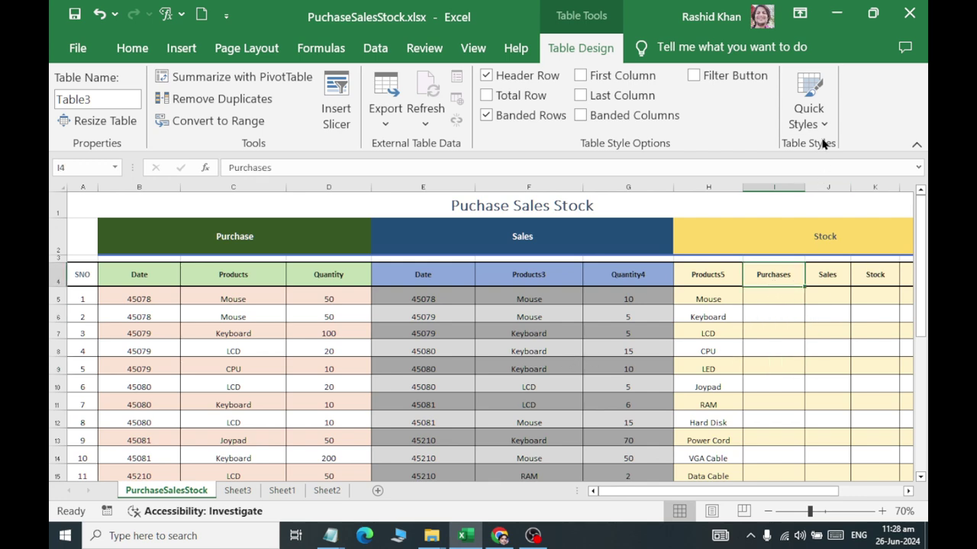
{"action": "left_click", "coordinate": [808, 115]}
{"action": "left_click", "coordinate": [844, 207]}
{"action": "left_click", "coordinate": [713, 277]}
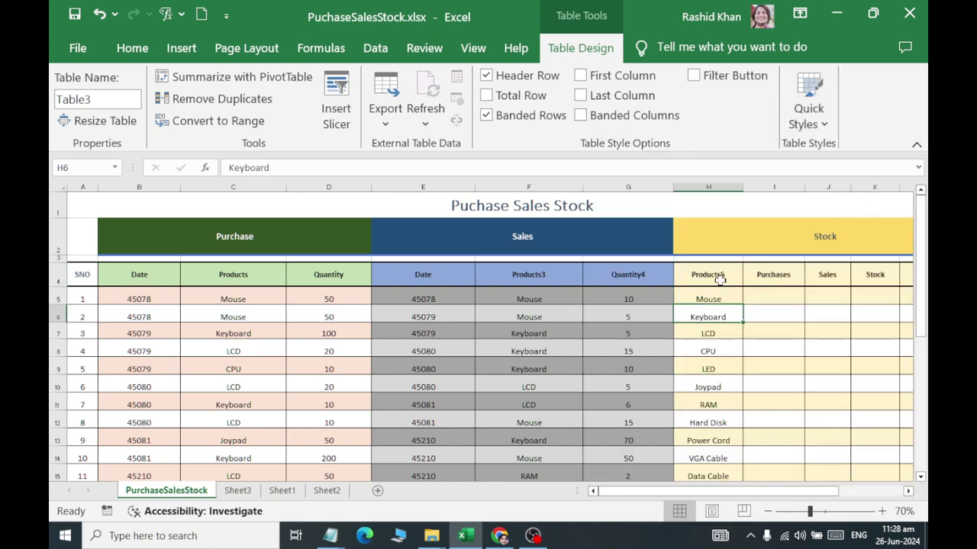
{"action": "left_click", "coordinate": [872, 366]}
{"action": "left_click", "coordinate": [809, 114]}
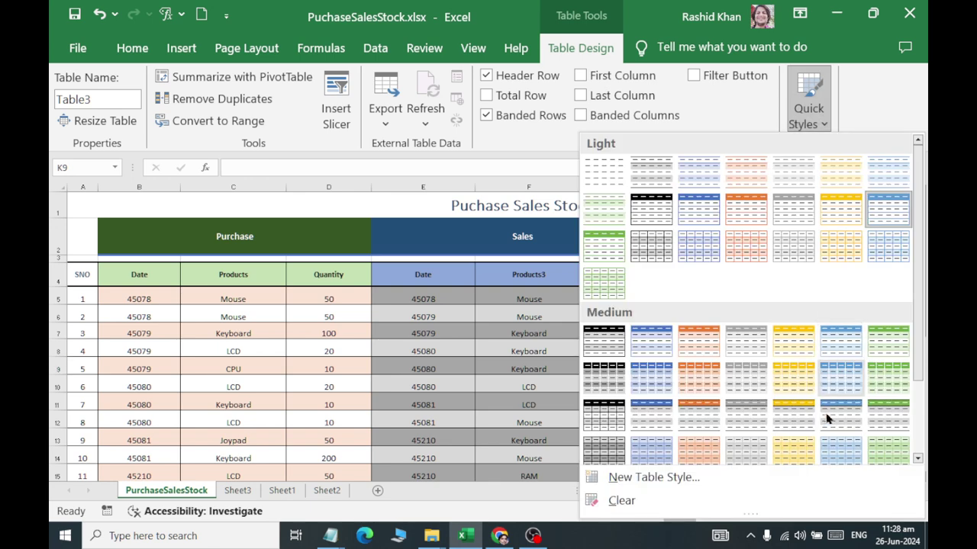
{"action": "key", "text": "Escape"}
Step: Restore the Stock header filter arrows and apply Light Yellow, Table Style Light 19
{"action": "scroll", "coordinate": [811, 392], "scroll_direction": "right", "scroll_amount": 3}
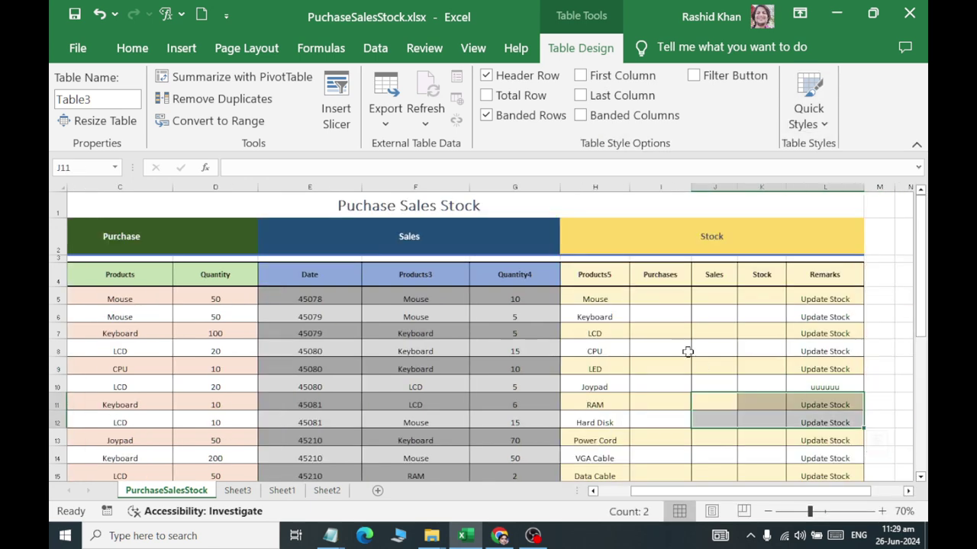
{"action": "left_click", "coordinate": [605, 276]}
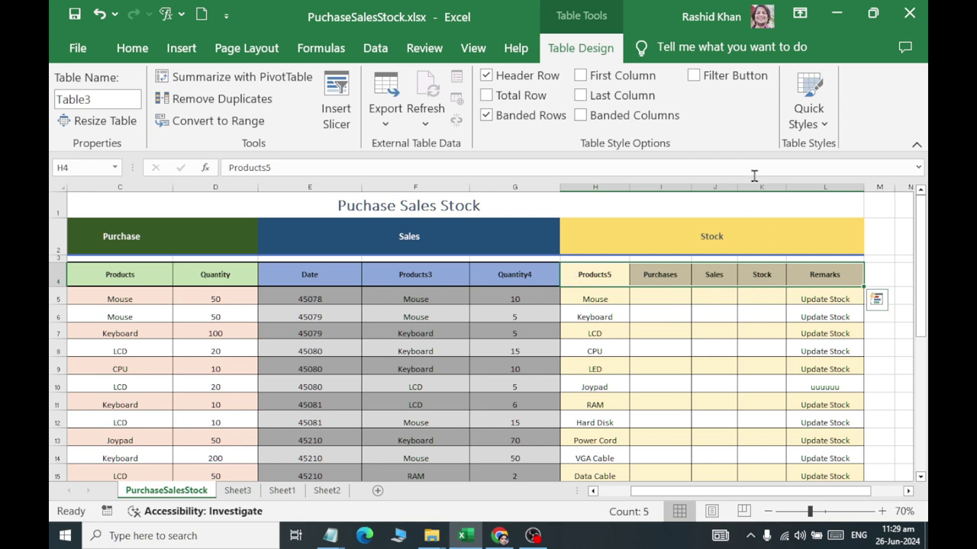
{"action": "left_click", "coordinate": [693, 75]}
{"action": "left_click", "coordinate": [809, 115]}
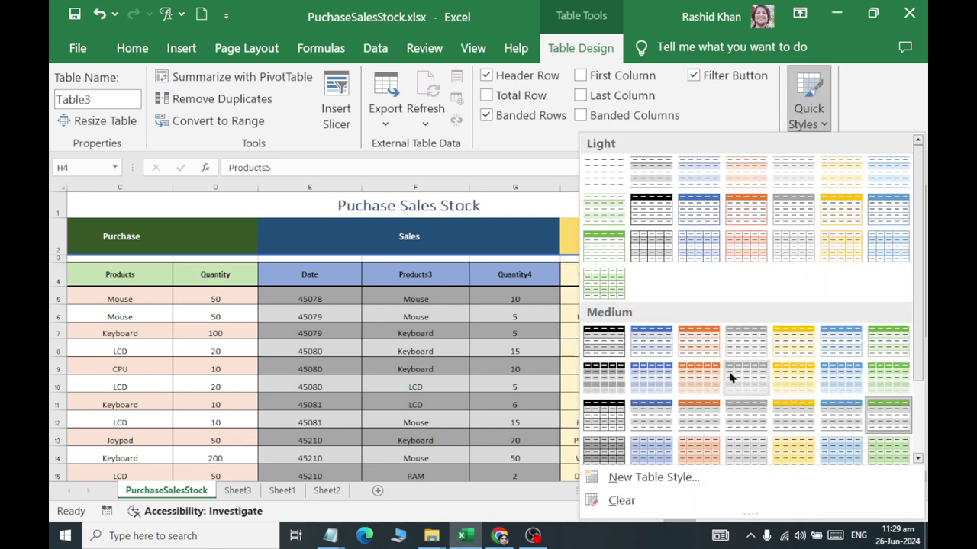
{"action": "left_click", "coordinate": [698, 377]}
{"action": "left_click_drag", "start_coordinate": [660, 387], "coordinate": [714, 387]}
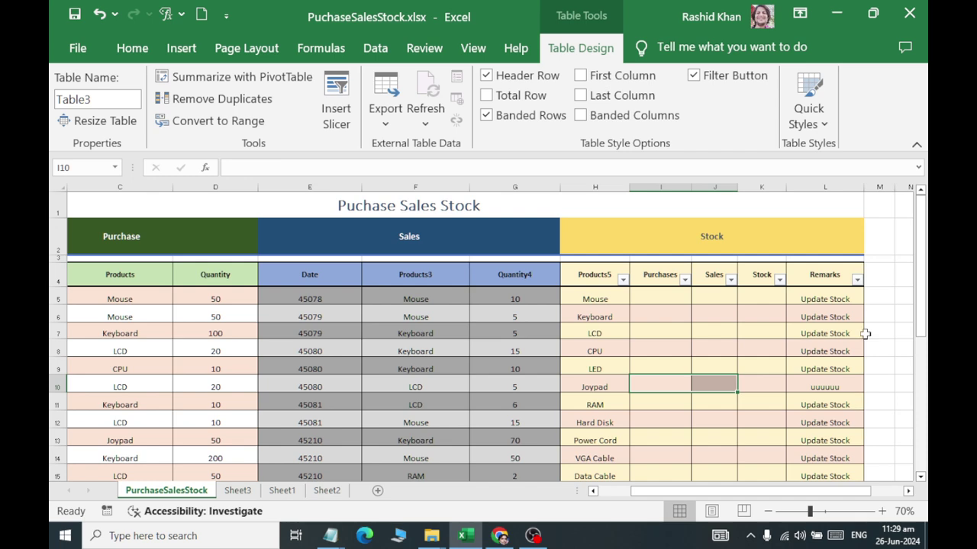
{"action": "left_click", "coordinate": [810, 114]}
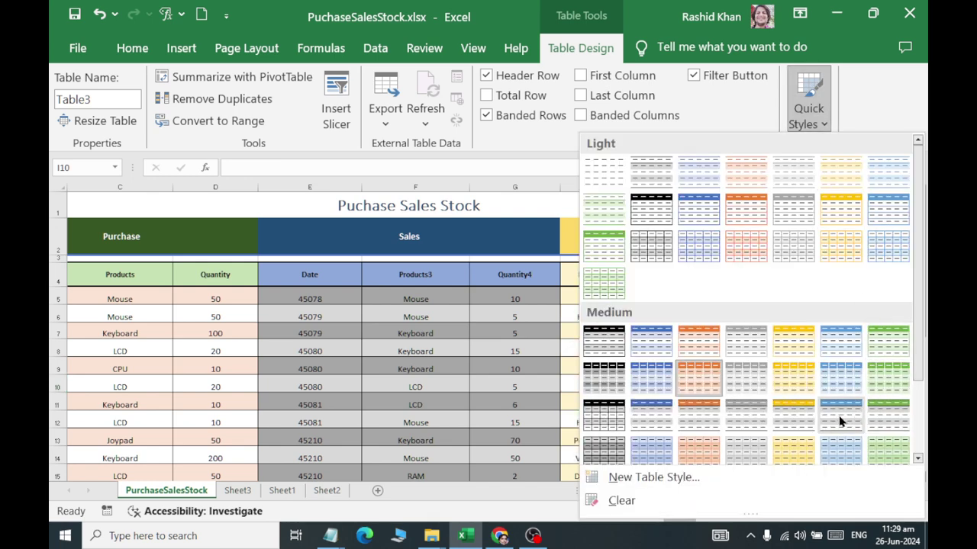
{"action": "left_click", "coordinate": [837, 242]}
{"action": "left_click", "coordinate": [683, 363]}
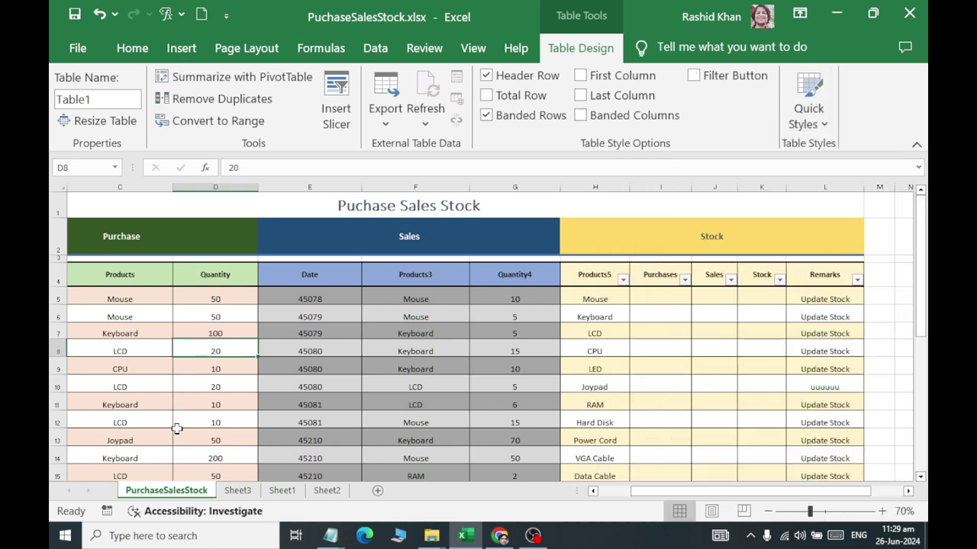
Step: Turn the Purchase table's header row off, then restore it
{"action": "left_click_drag", "start_coordinate": [174, 428], "coordinate": [48, 405]}
{"action": "left_click", "coordinate": [232, 353]}
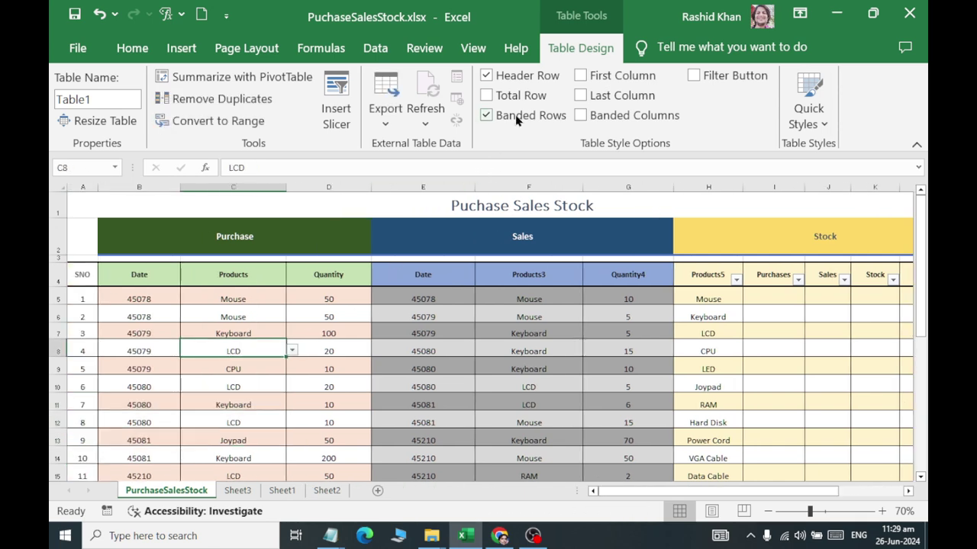
{"action": "left_click", "coordinate": [530, 75]}
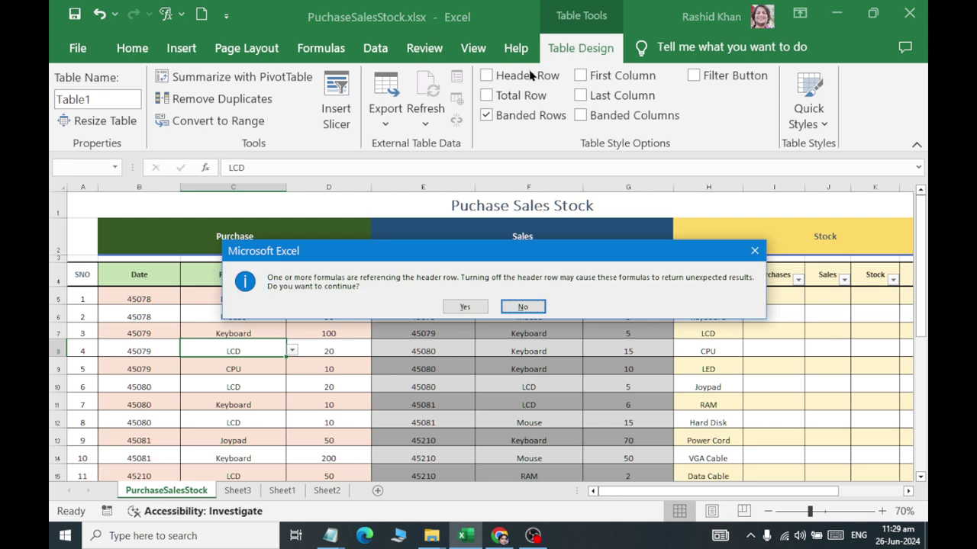
{"action": "left_click", "coordinate": [464, 306]}
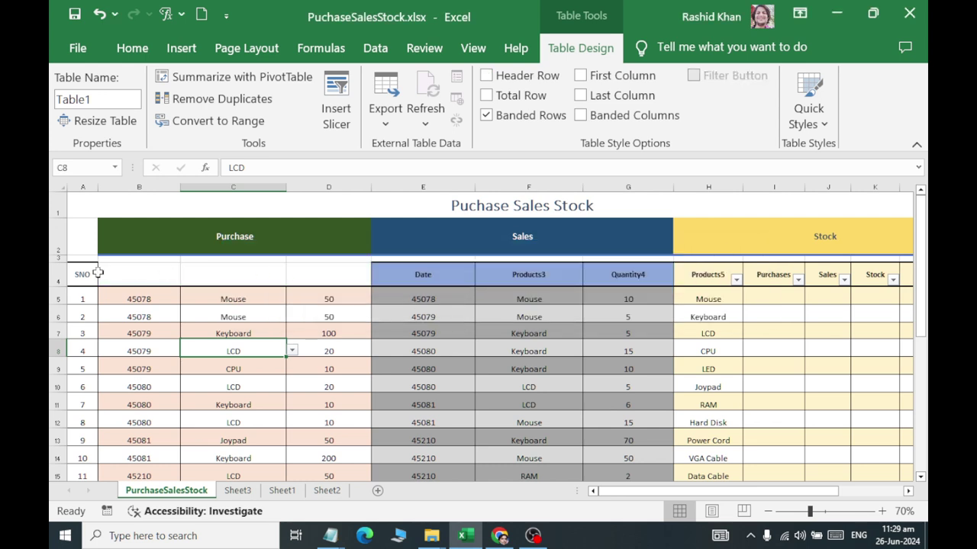
{"action": "left_click", "coordinate": [530, 76]}
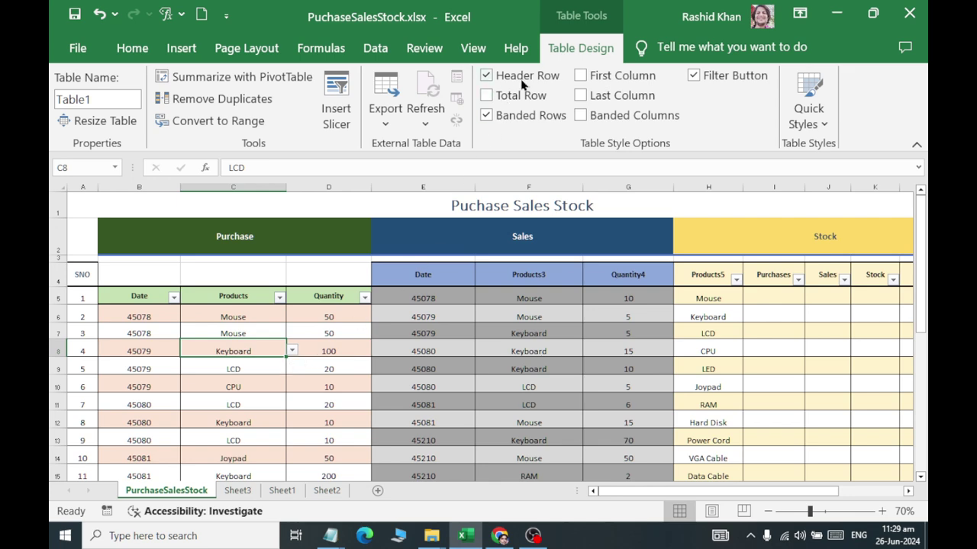
Step: Add a total row to the Purchase table, then remove it
{"action": "left_click", "coordinate": [486, 95]}
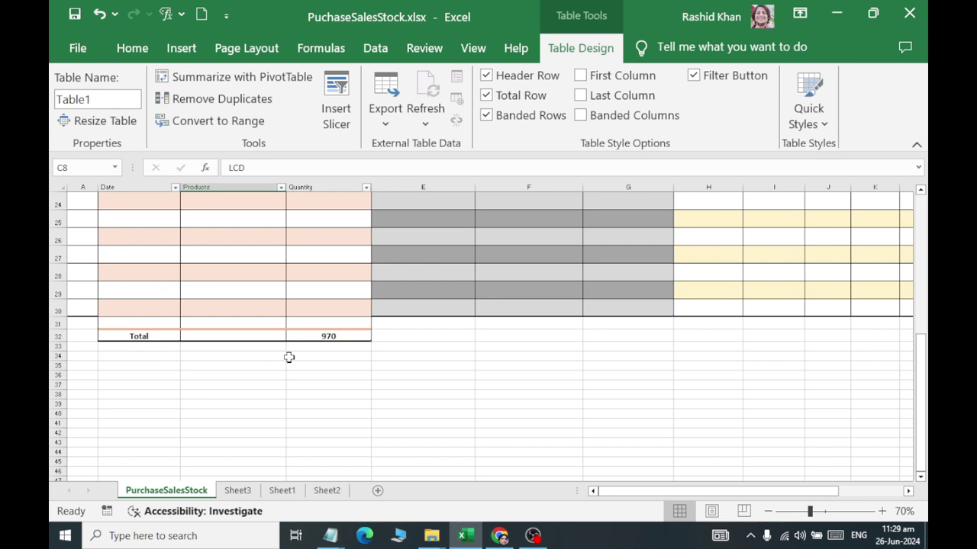
{"action": "scroll", "coordinate": [312, 354], "scroll_direction": "up", "scroll_amount": 4}
{"action": "scroll", "coordinate": [321, 478], "scroll_direction": "down", "scroll_amount": 3}
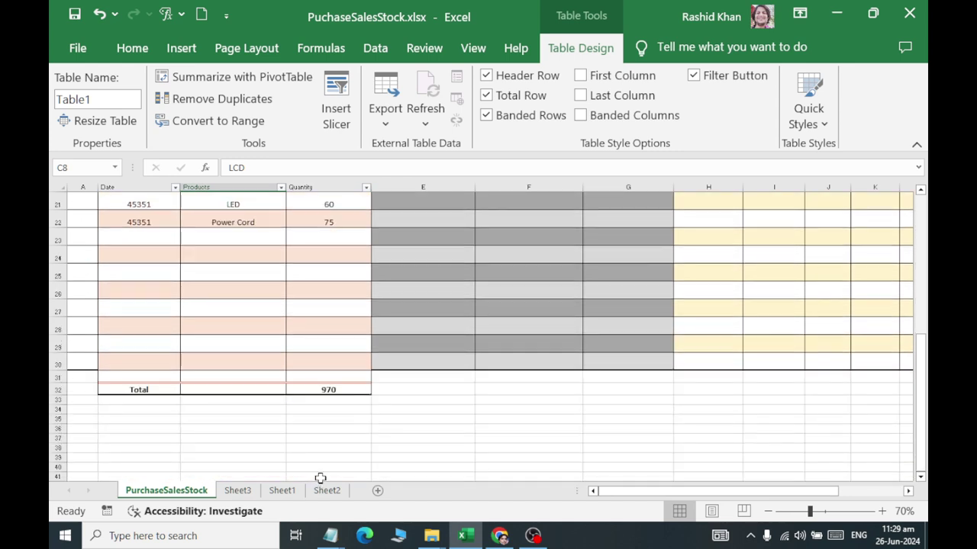
{"action": "left_click", "coordinate": [503, 96]}
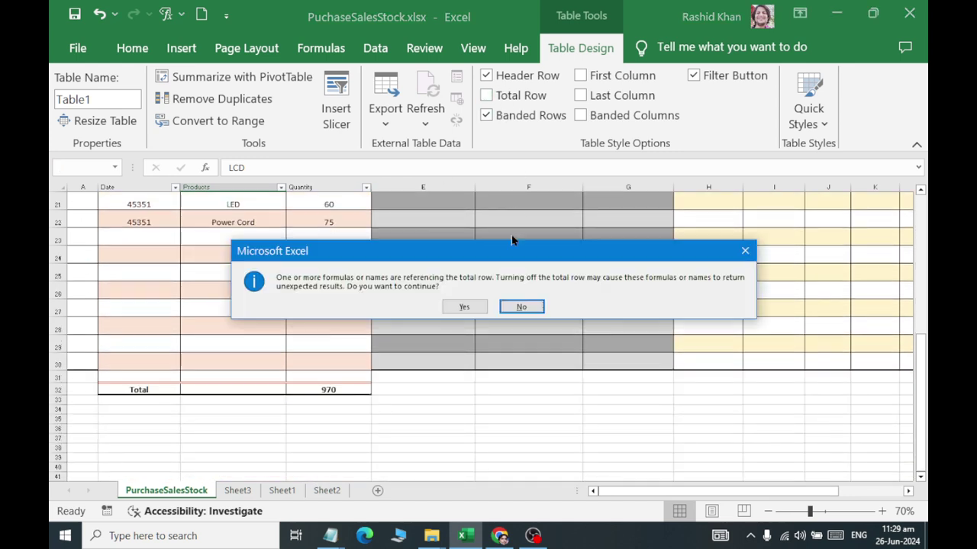
{"action": "left_click", "coordinate": [462, 307]}
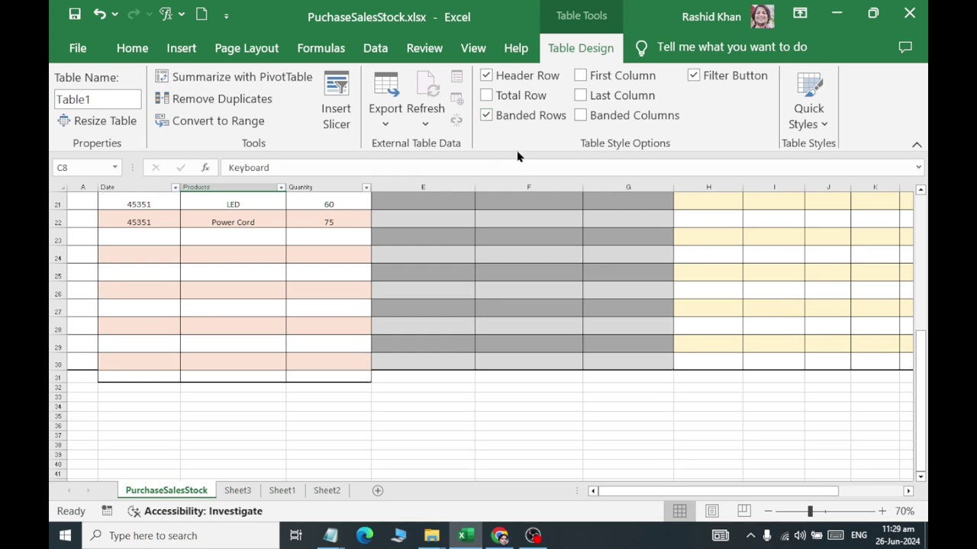
{"action": "scroll", "coordinate": [516, 148], "scroll_direction": "up", "scroll_amount": 4}
{"action": "scroll", "coordinate": [517, 122], "scroll_direction": "down", "scroll_amount": 1}
{"action": "left_click", "coordinate": [593, 51]}
Step: Add and drop the total row once more, with pink row banding briefly off and back on
{"action": "scroll", "coordinate": [371, 244], "scroll_direction": "up", "scroll_amount": 4}
{"action": "scroll", "coordinate": [502, 136], "scroll_direction": "up", "scroll_amount": 1}
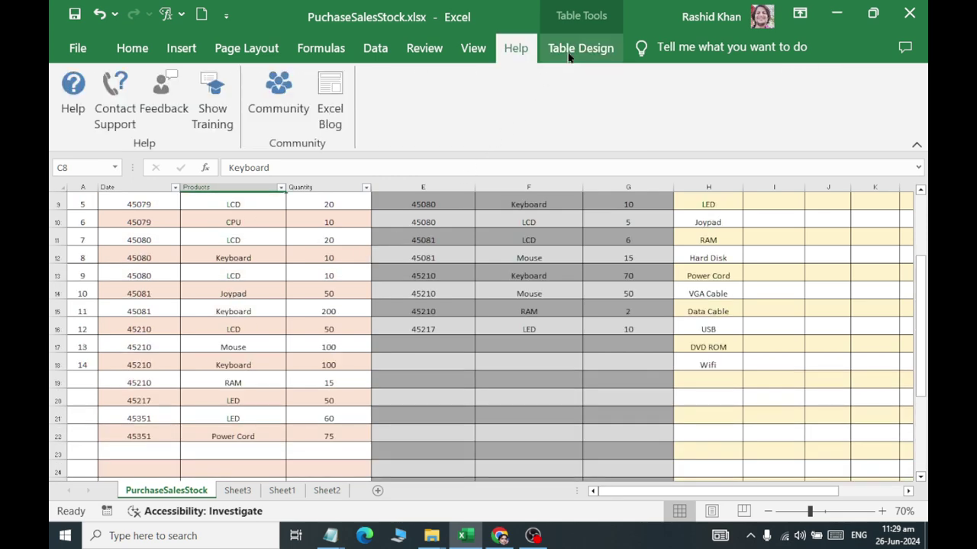
{"action": "left_click", "coordinate": [569, 54]}
{"action": "left_click", "coordinate": [486, 96]}
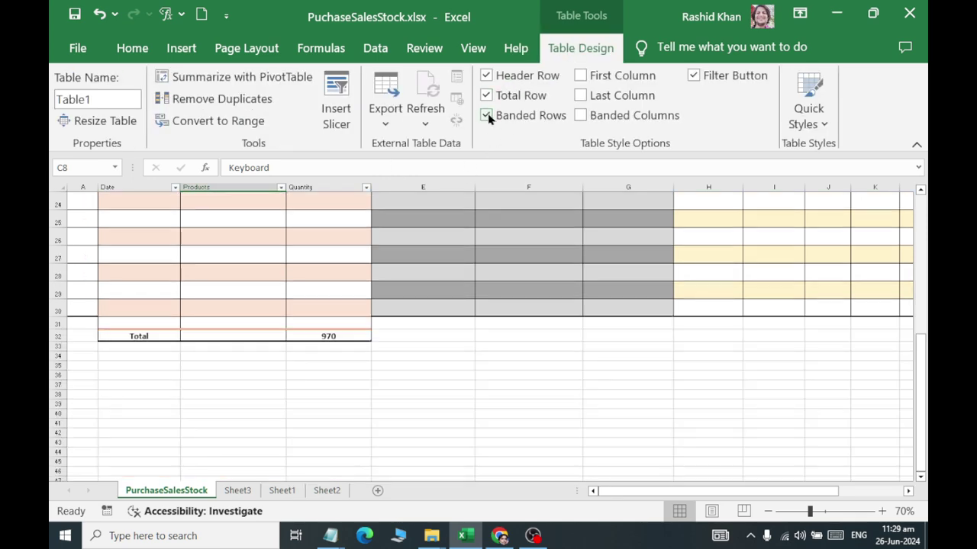
{"action": "left_click", "coordinate": [486, 115]}
{"action": "left_click", "coordinate": [486, 96]}
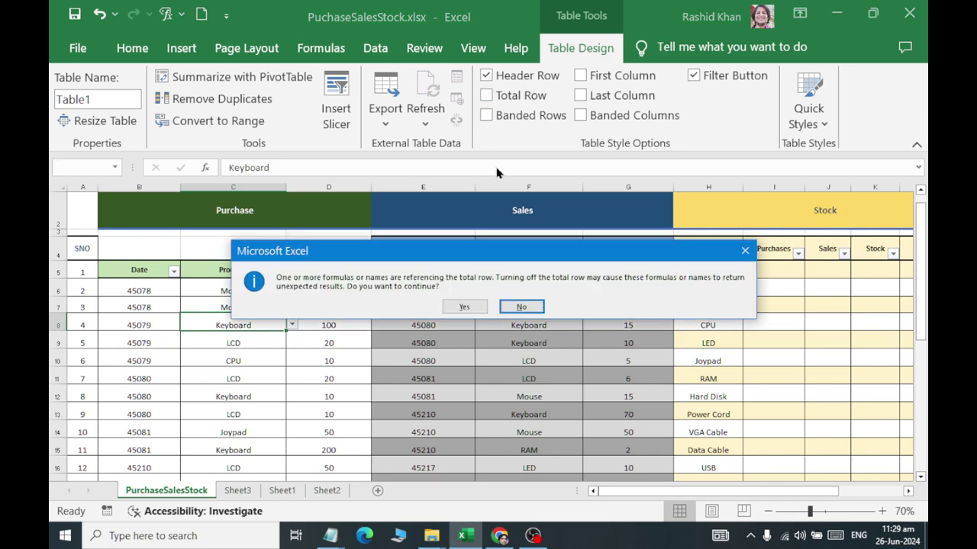
{"action": "left_click", "coordinate": [465, 306]}
{"action": "left_click", "coordinate": [486, 115]}
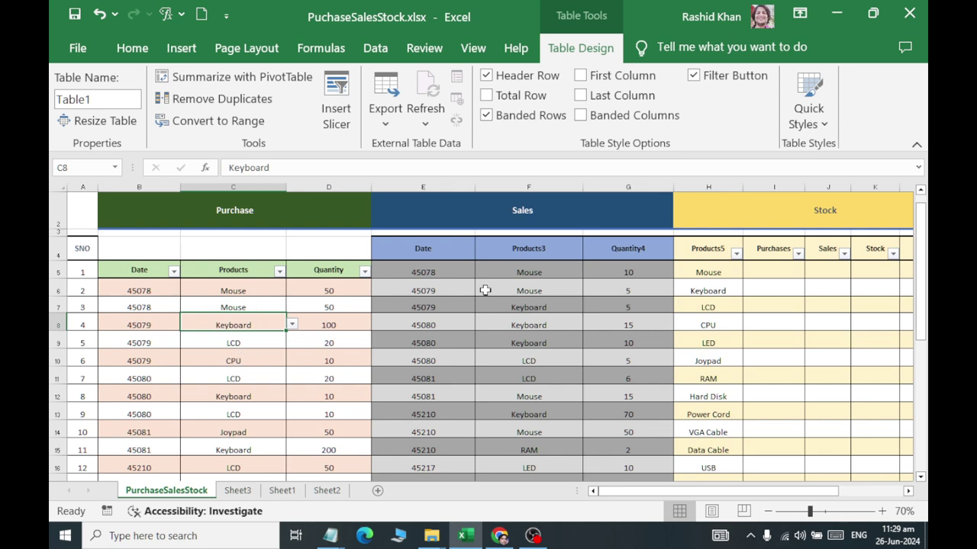
Step: Try bold first column and banded columns, then settle on pink banded rows only
{"action": "left_click", "coordinate": [528, 115]}
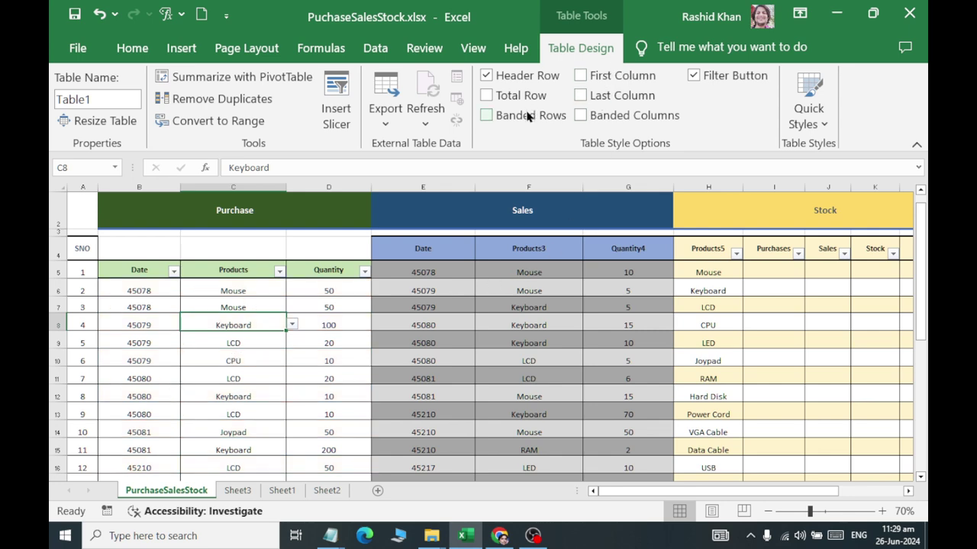
{"action": "left_click", "coordinate": [601, 76]}
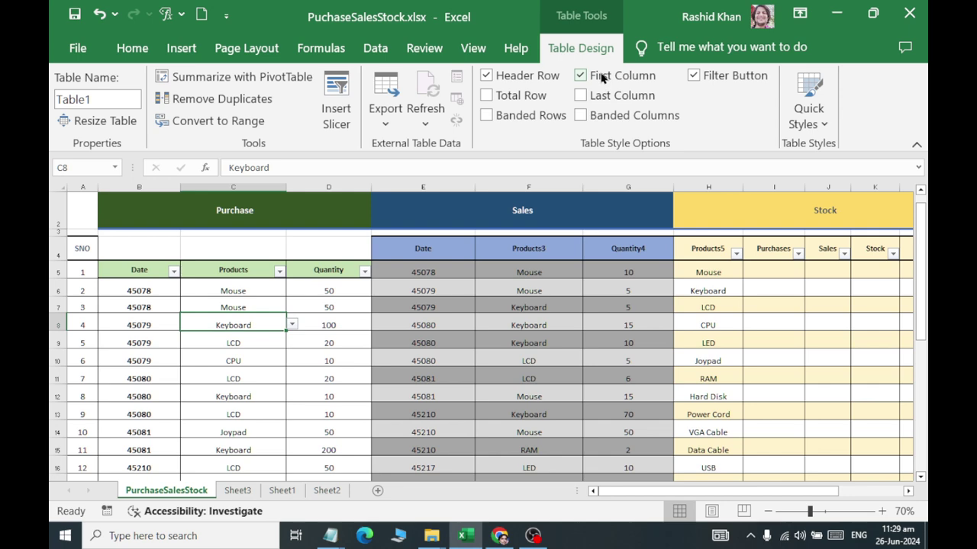
{"action": "left_click", "coordinate": [601, 76]}
{"action": "left_click", "coordinate": [606, 99]}
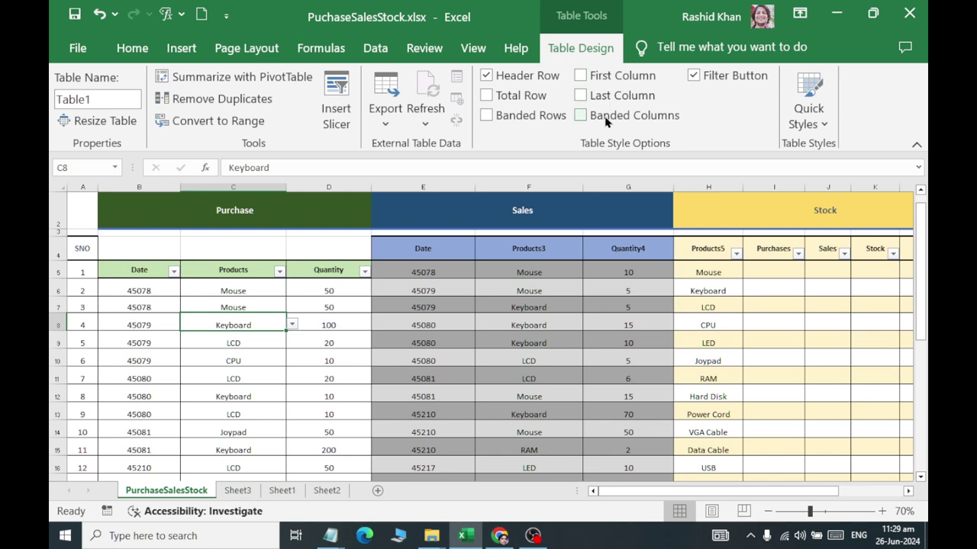
{"action": "left_click", "coordinate": [599, 118]}
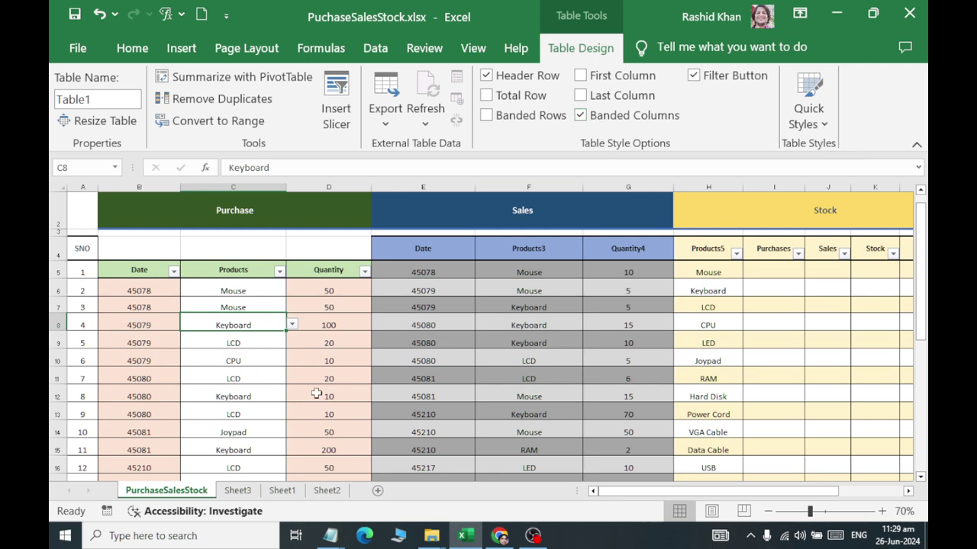
{"action": "left_click", "coordinate": [614, 116]}
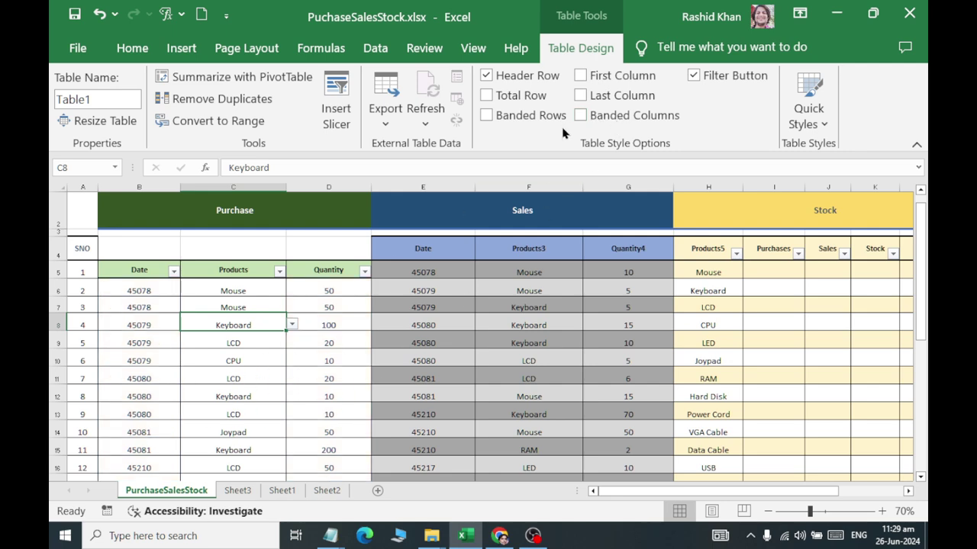
{"action": "left_click", "coordinate": [517, 119]}
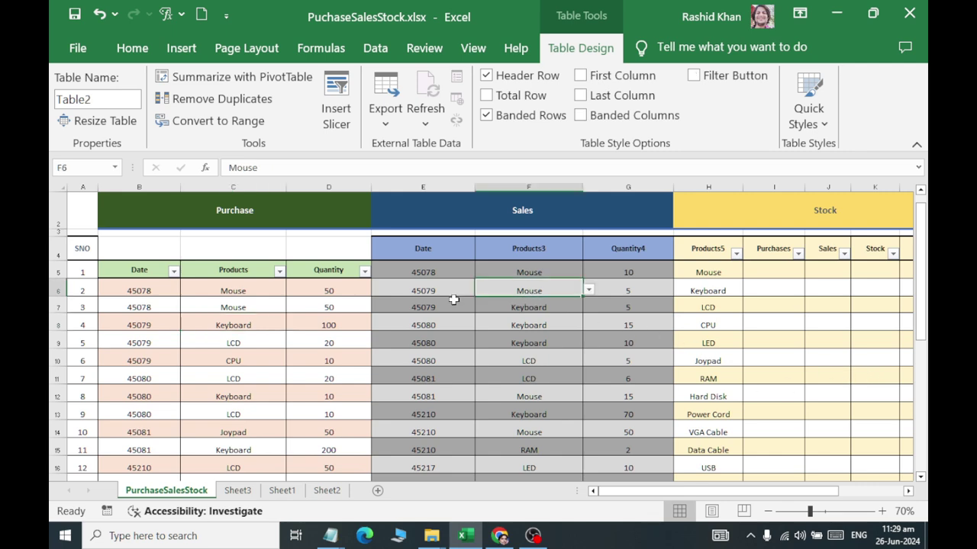
Step: Raise row 1's height to about 89 pixels for the 'Puchase Sales Stock' title
{"action": "left_click", "coordinate": [324, 308]}
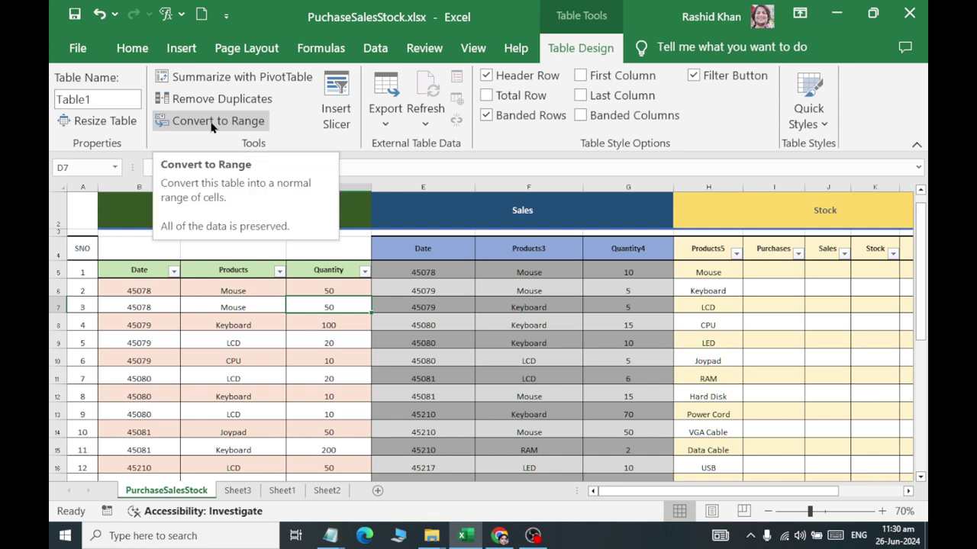
{"action": "scroll", "coordinate": [410, 222], "scroll_direction": "up", "scroll_amount": 1}
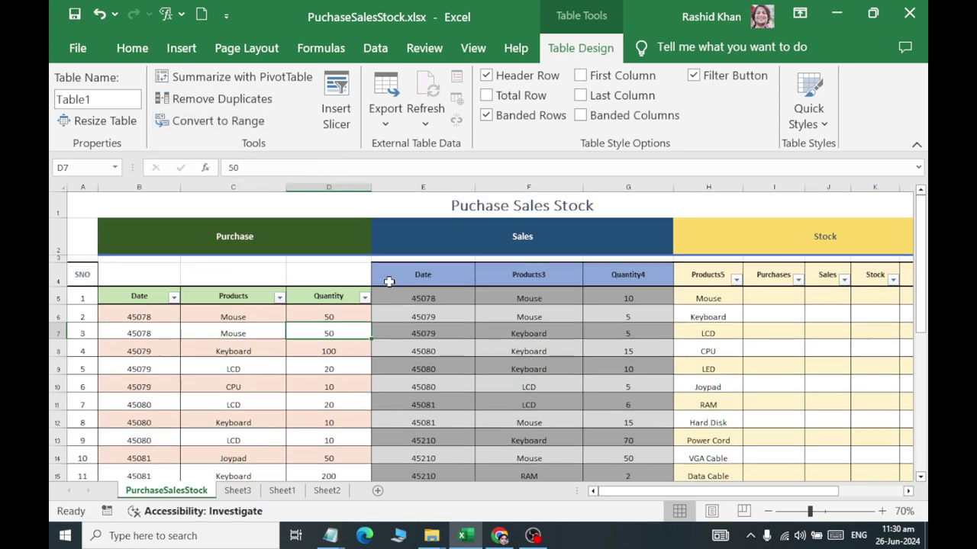
{"action": "left_click", "coordinate": [410, 217]}
{"action": "left_click_drag", "start_coordinate": [57, 218], "coordinate": [57, 236]}
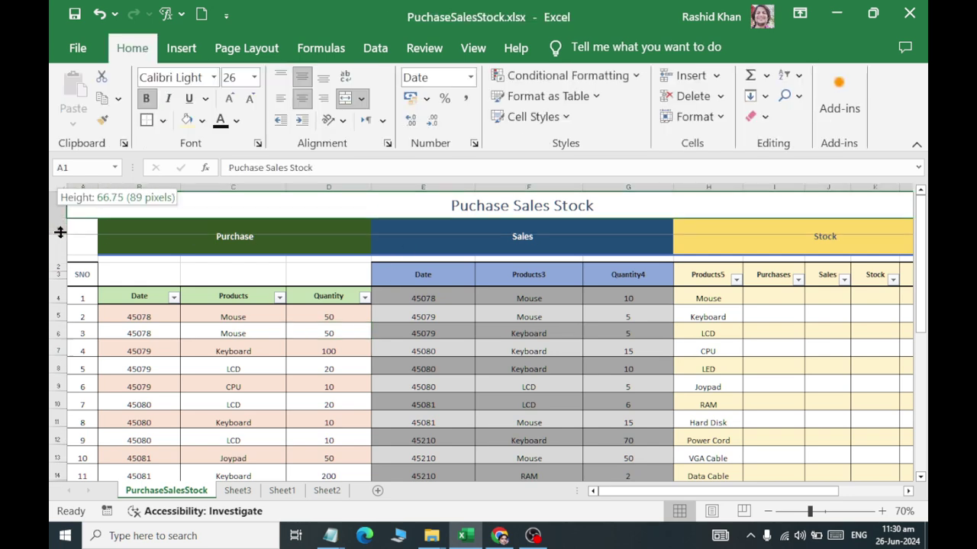
{"action": "scroll", "coordinate": [519, 297], "scroll_direction": "down", "scroll_amount": 1}
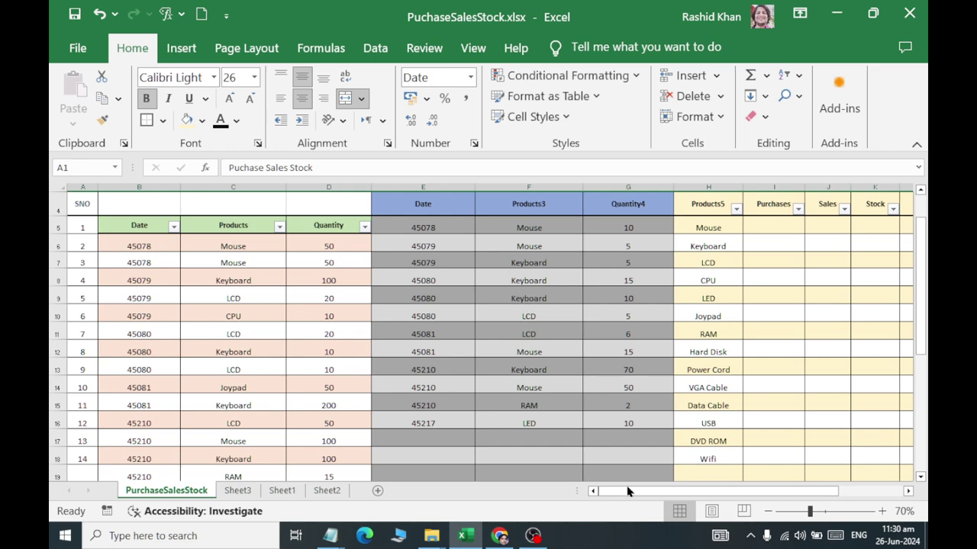
{"action": "scroll", "coordinate": [623, 352], "scroll_direction": "up", "scroll_amount": 1}
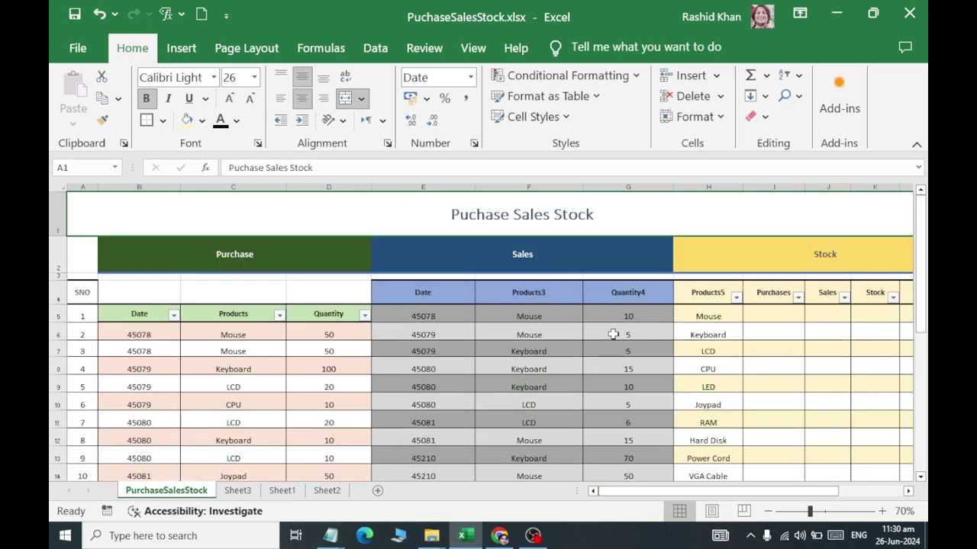